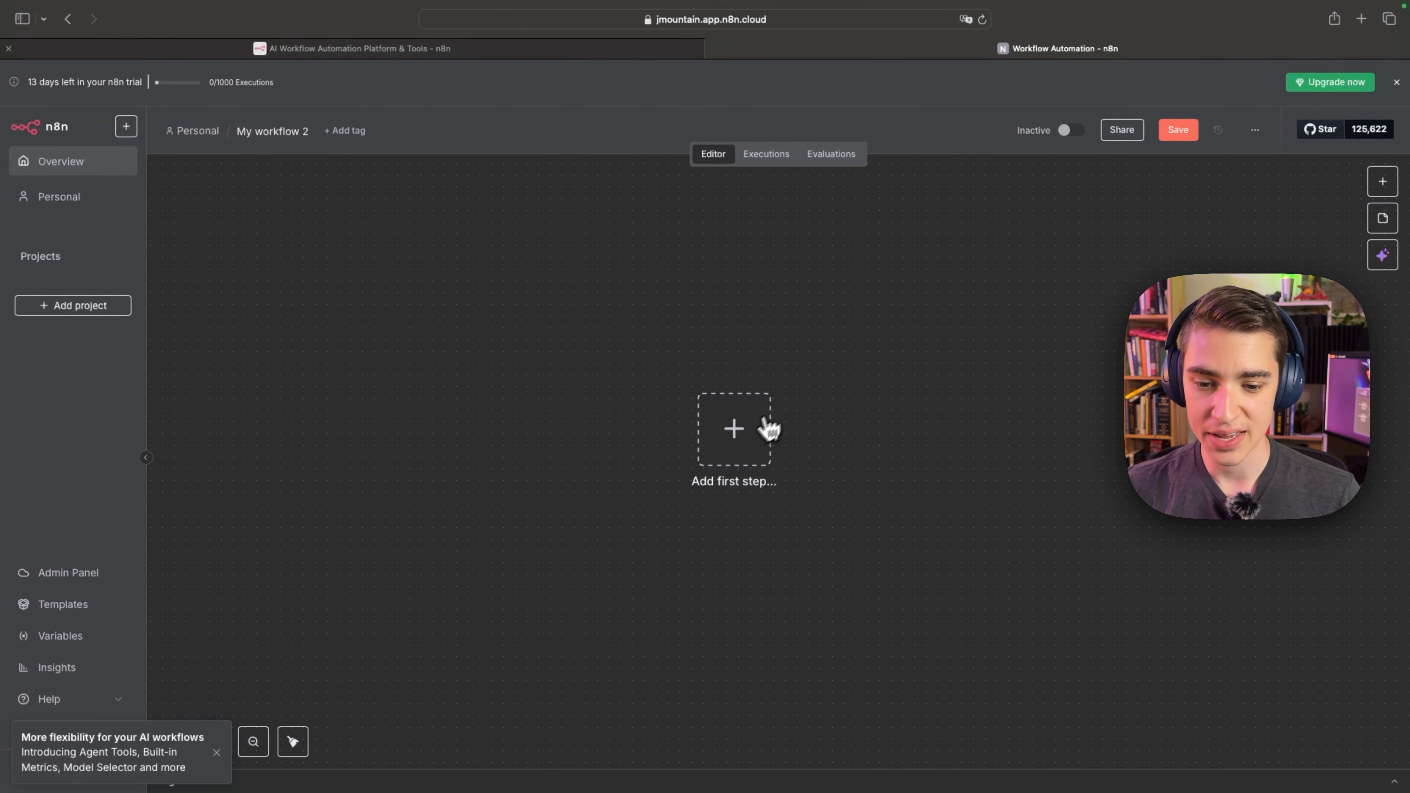
# Add a Schedule Trigger as the first node, running every 1 day at 7am with a single trigger rule.
pyautogui.click(749, 436)
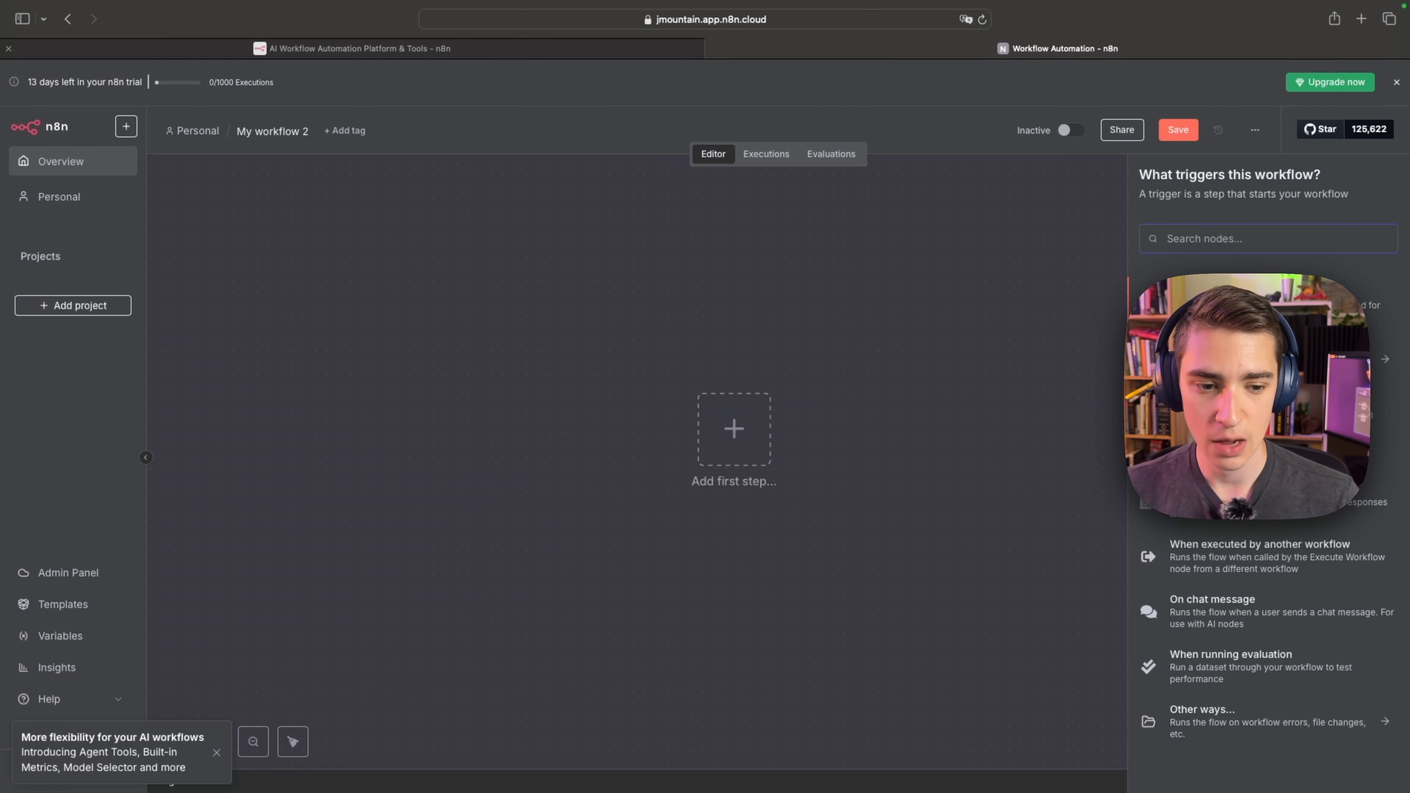
pyautogui.click(1269, 409)
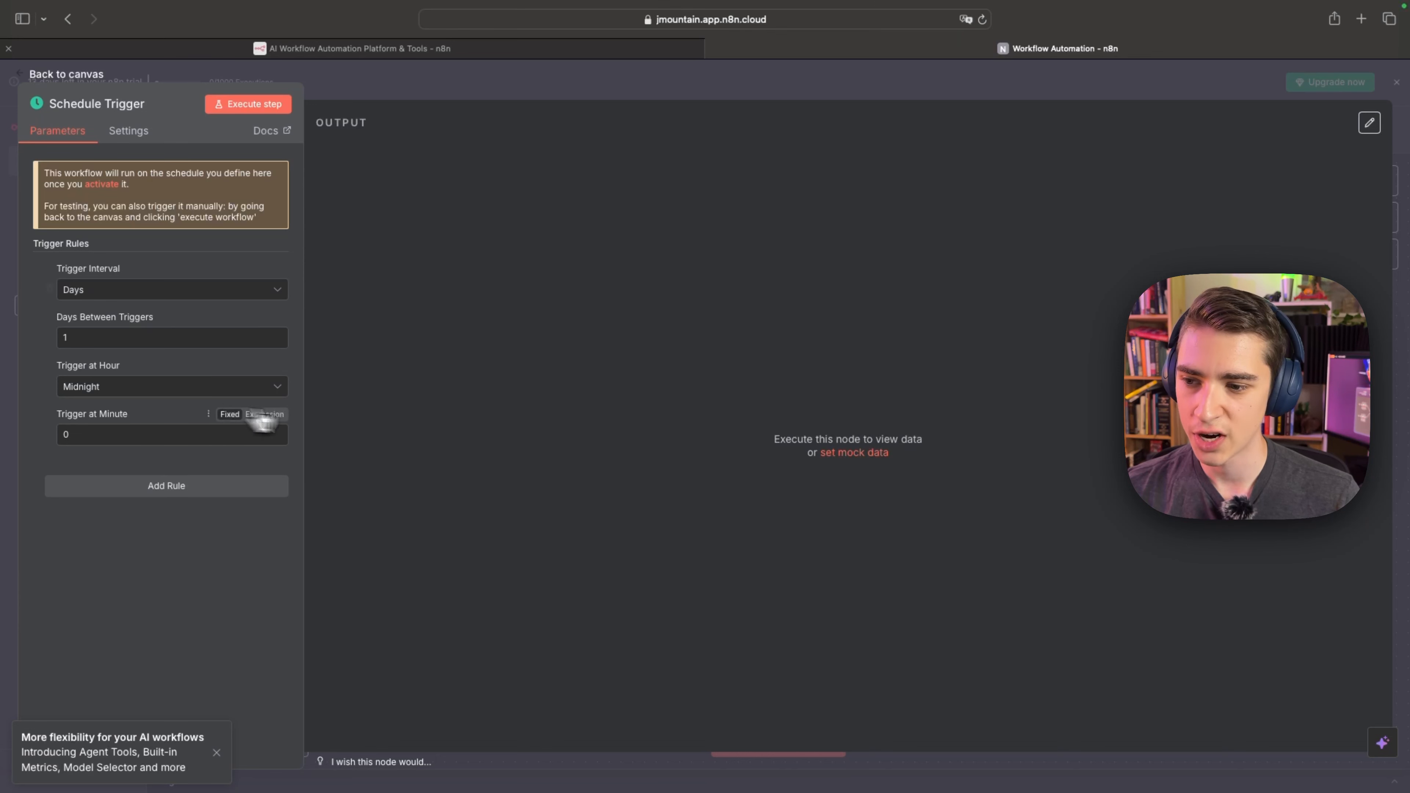
pyautogui.click(125, 292)
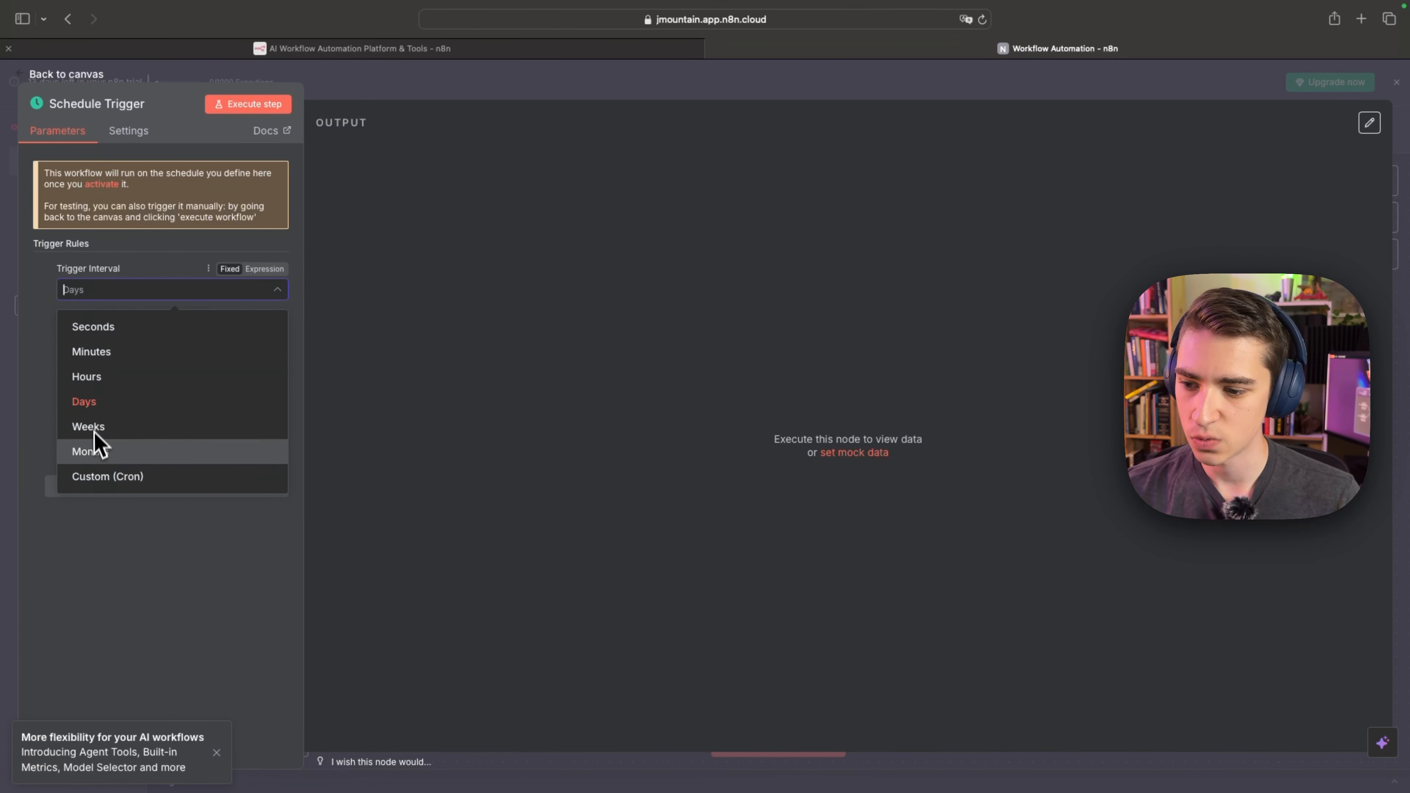
pyautogui.click(32, 305)
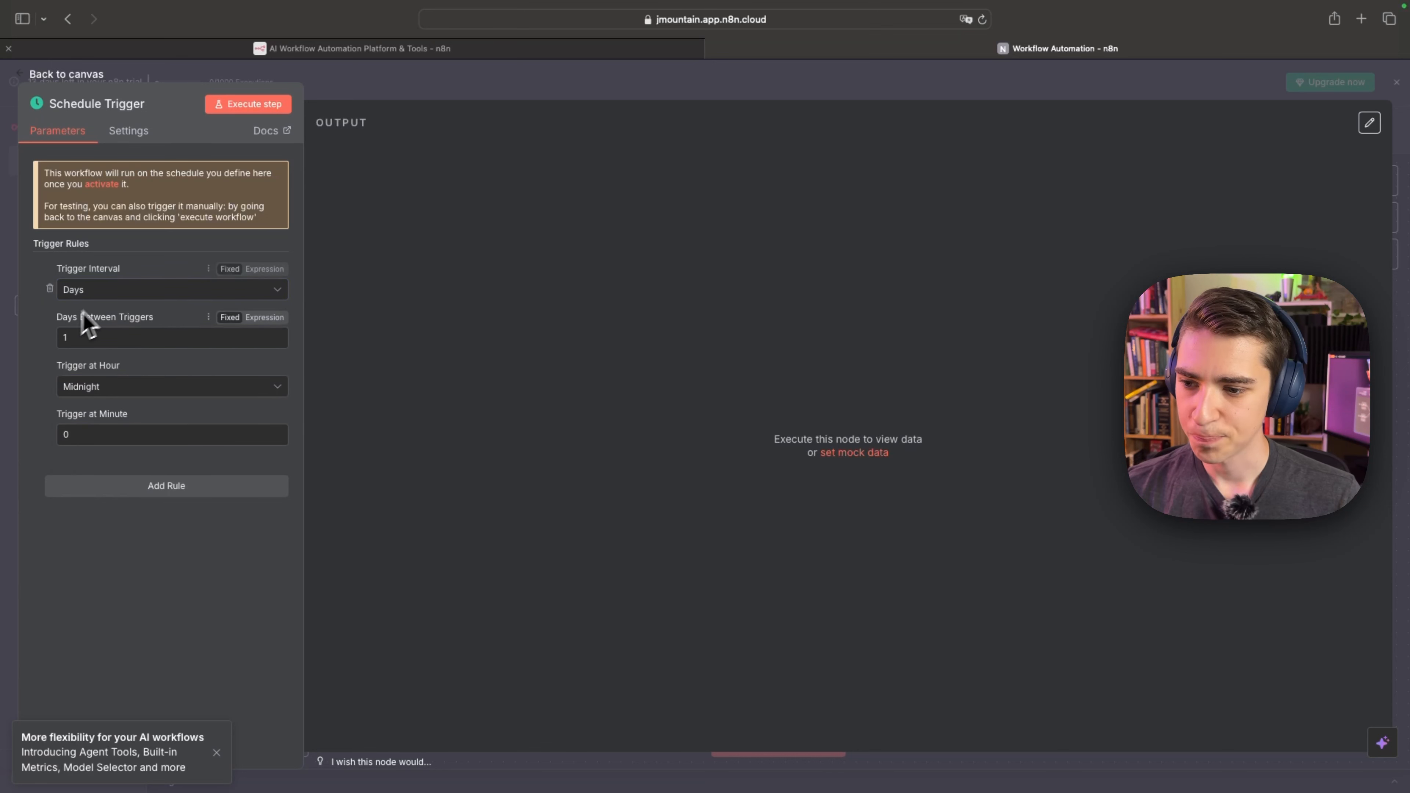
pyautogui.click(104, 389)
pyautogui.scroll(-1, 103, 473)
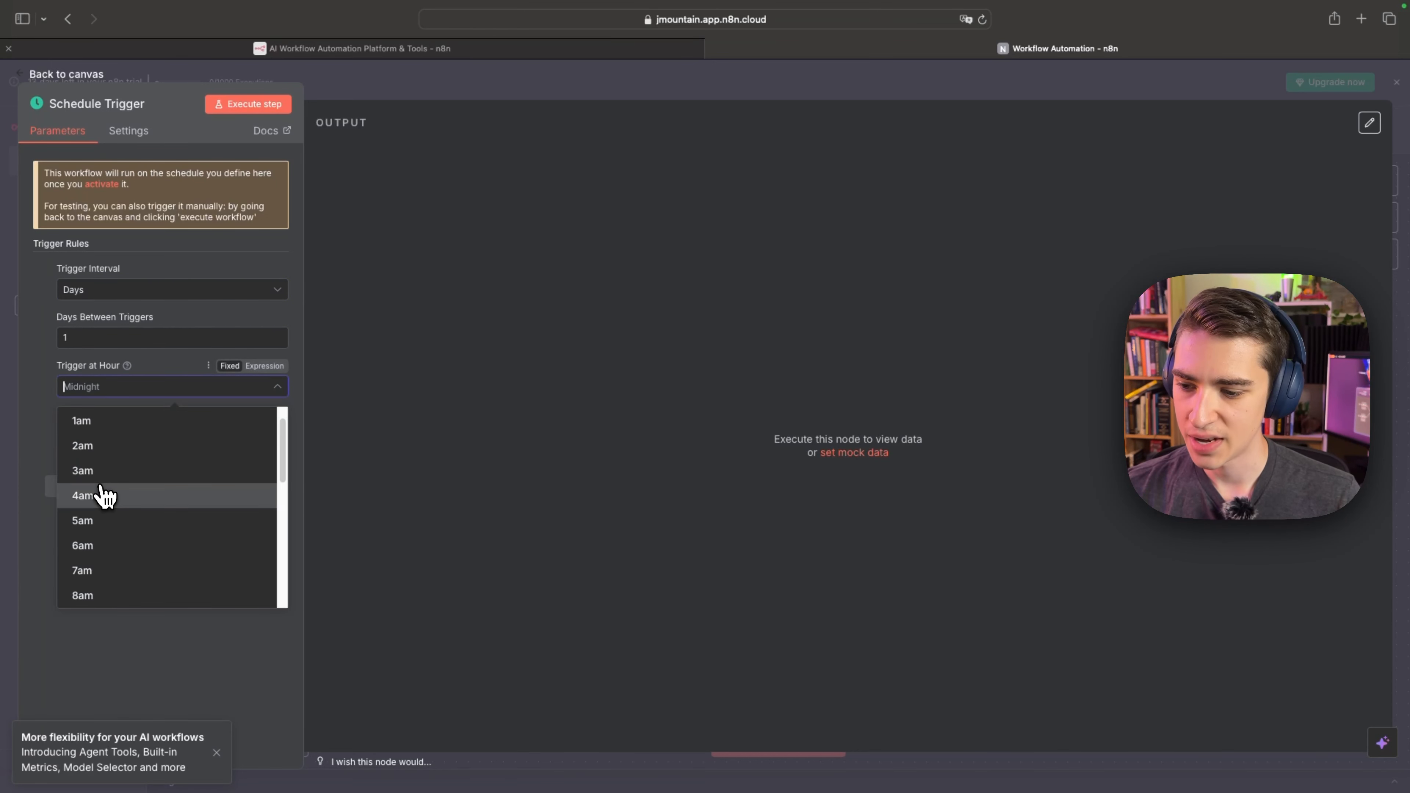
pyautogui.click(103, 570)
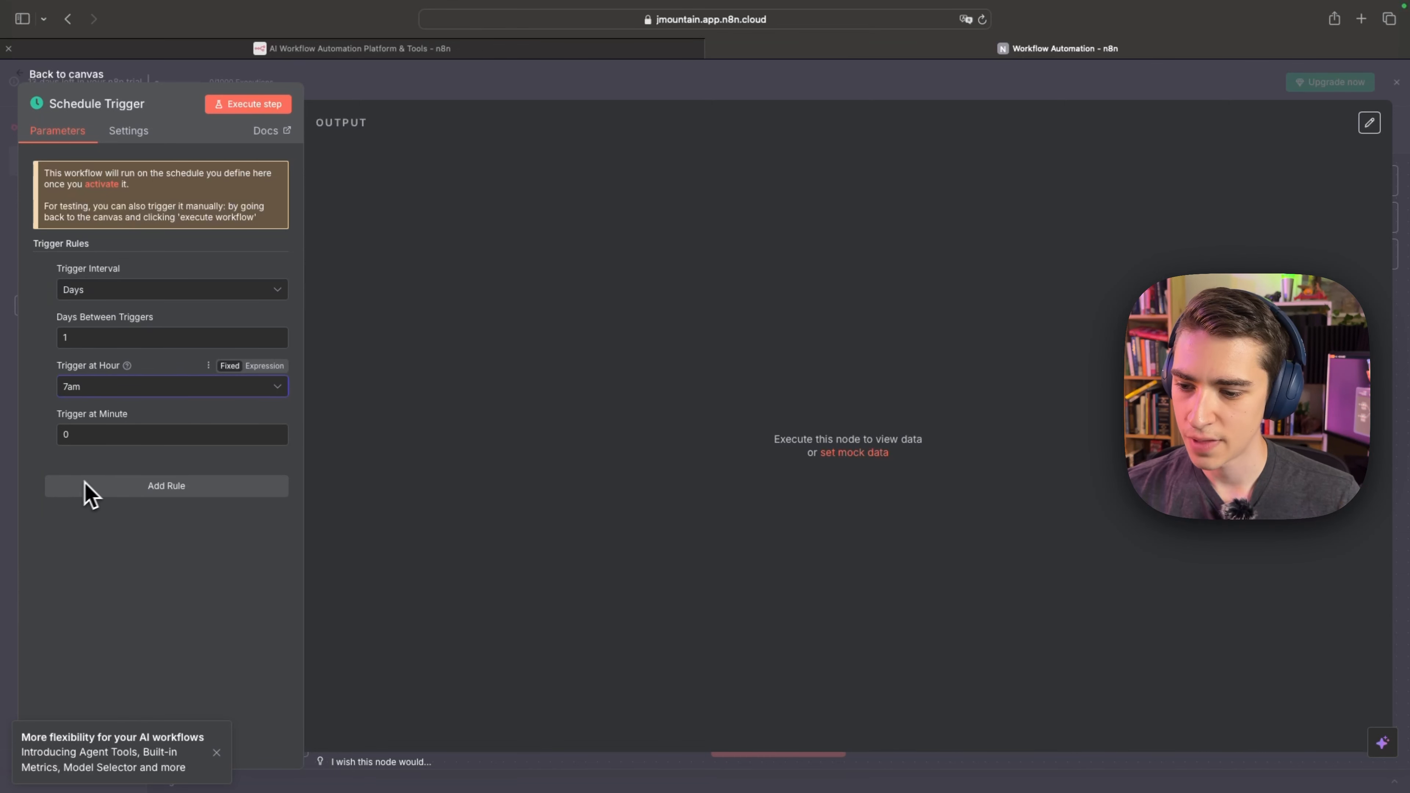
pyautogui.click(113, 487)
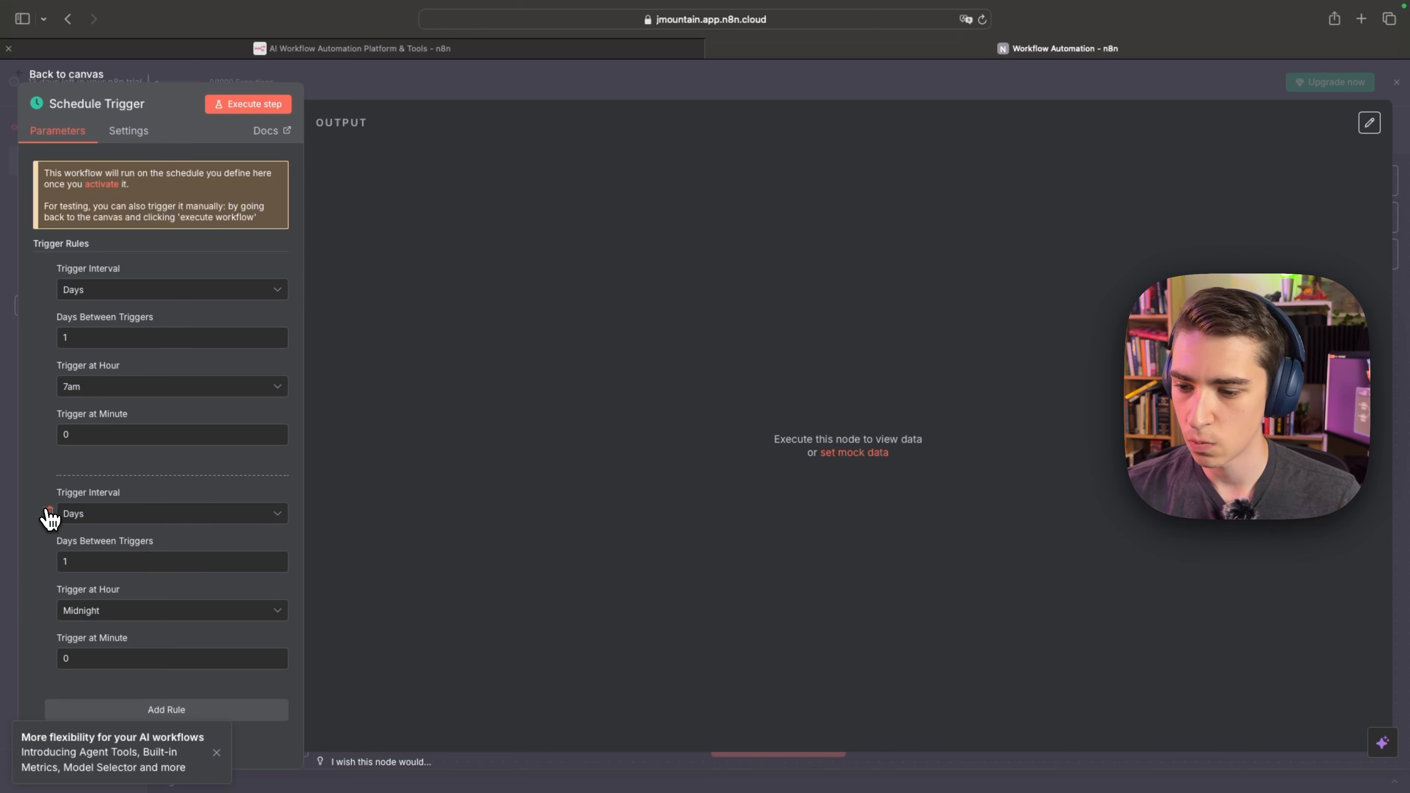
pyautogui.click(50, 512)
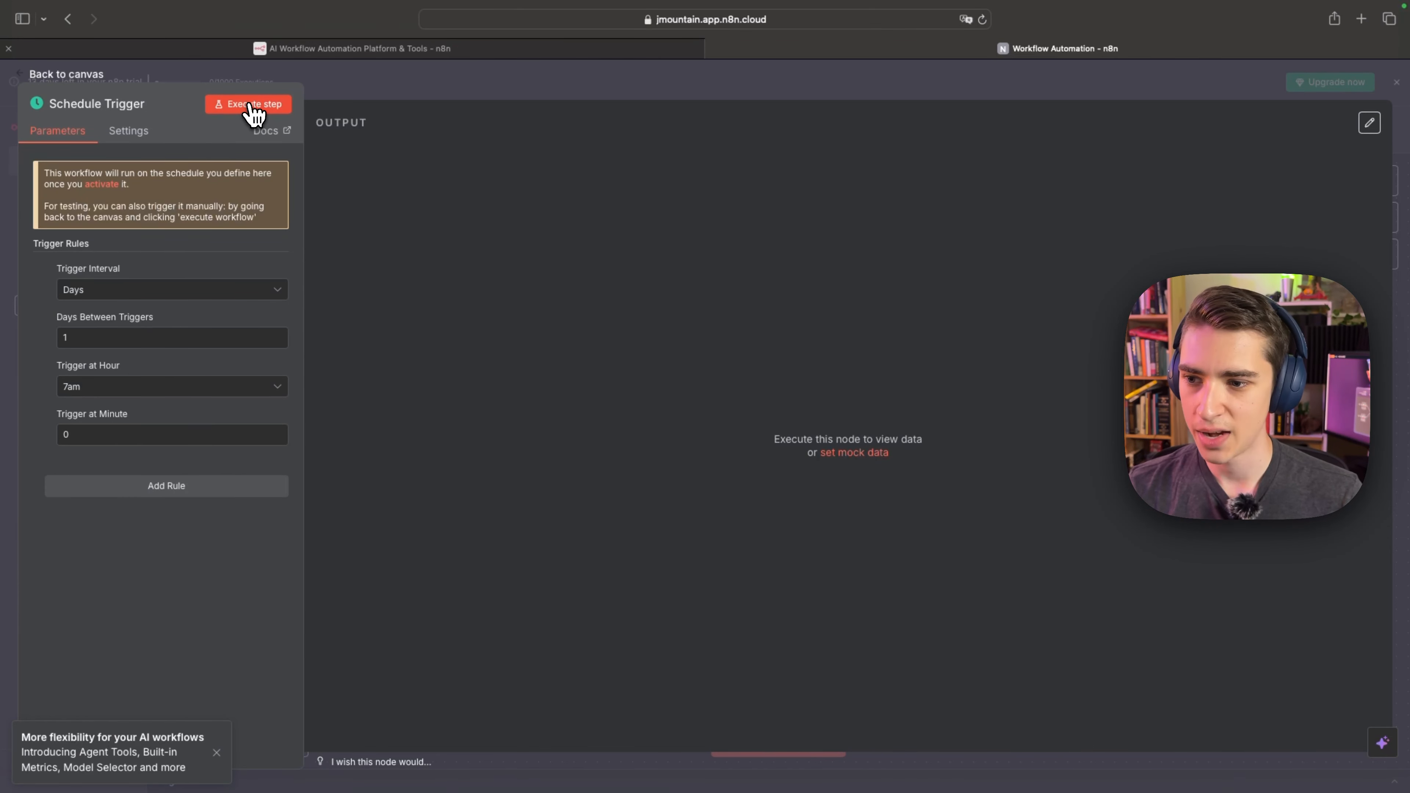
# Add the note "Auto run at this time" to the Schedule Trigger, displayed in the flow, and execute the trigger step.
pyautogui.click(133, 136)
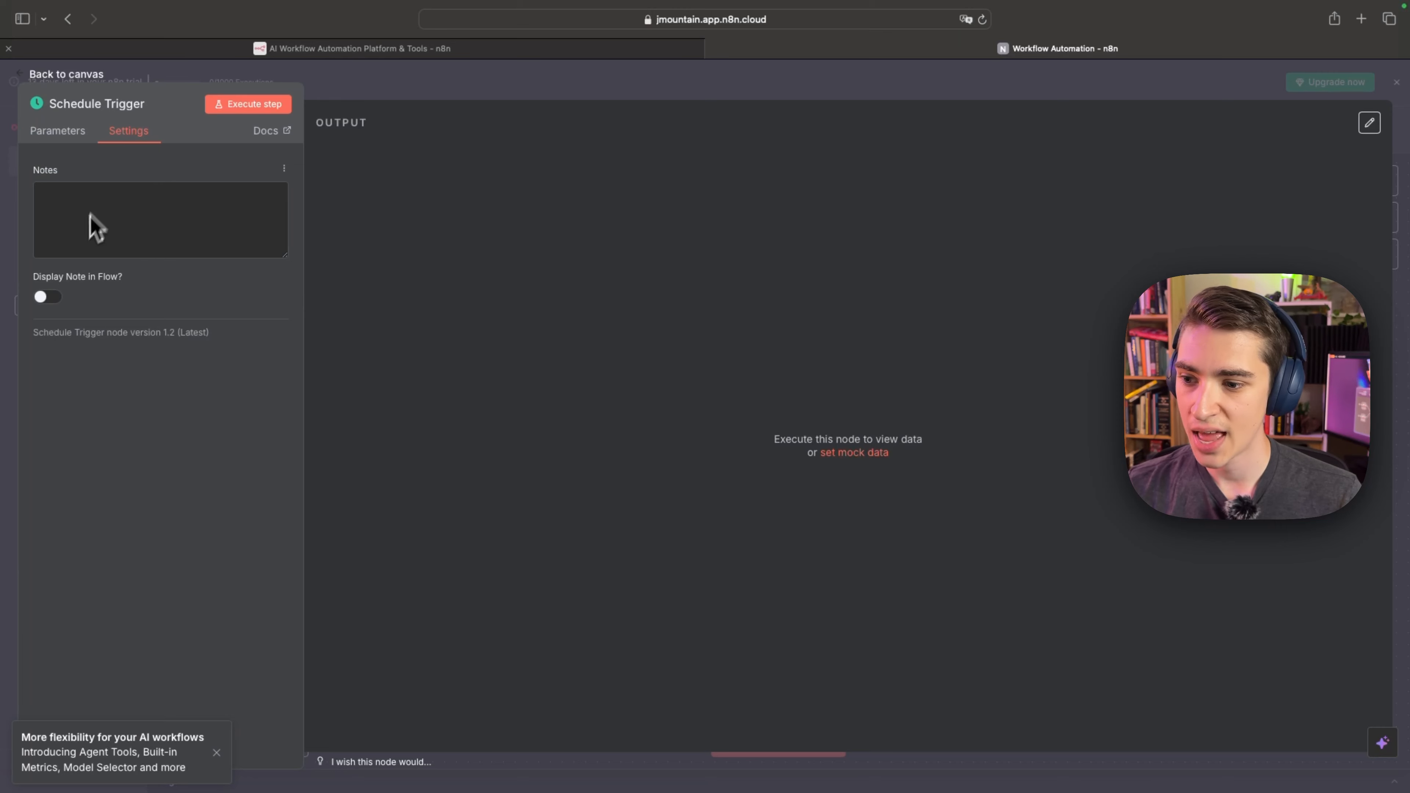
pyautogui.click(105, 200)
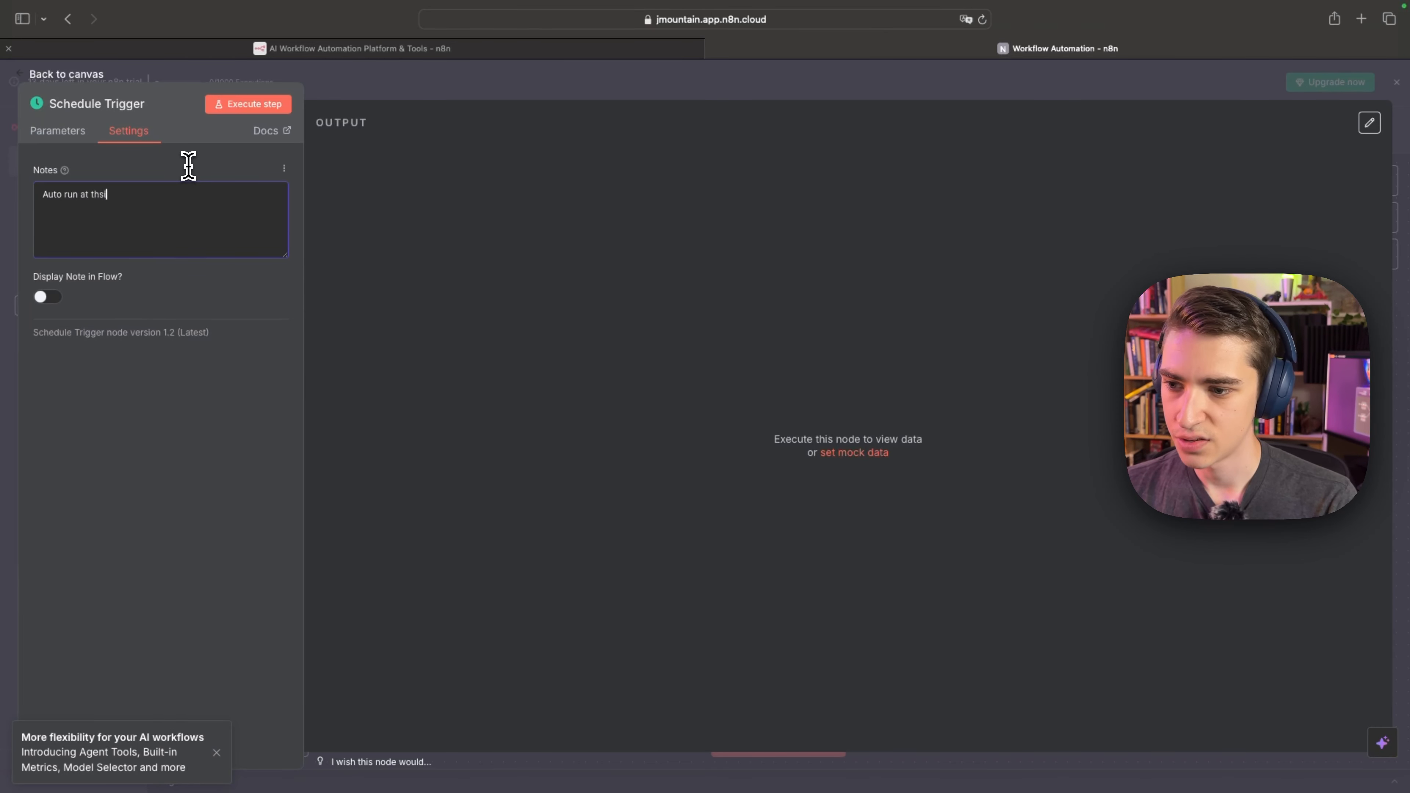
pyautogui.write('Auto run at this time')
pyautogui.click(46, 298)
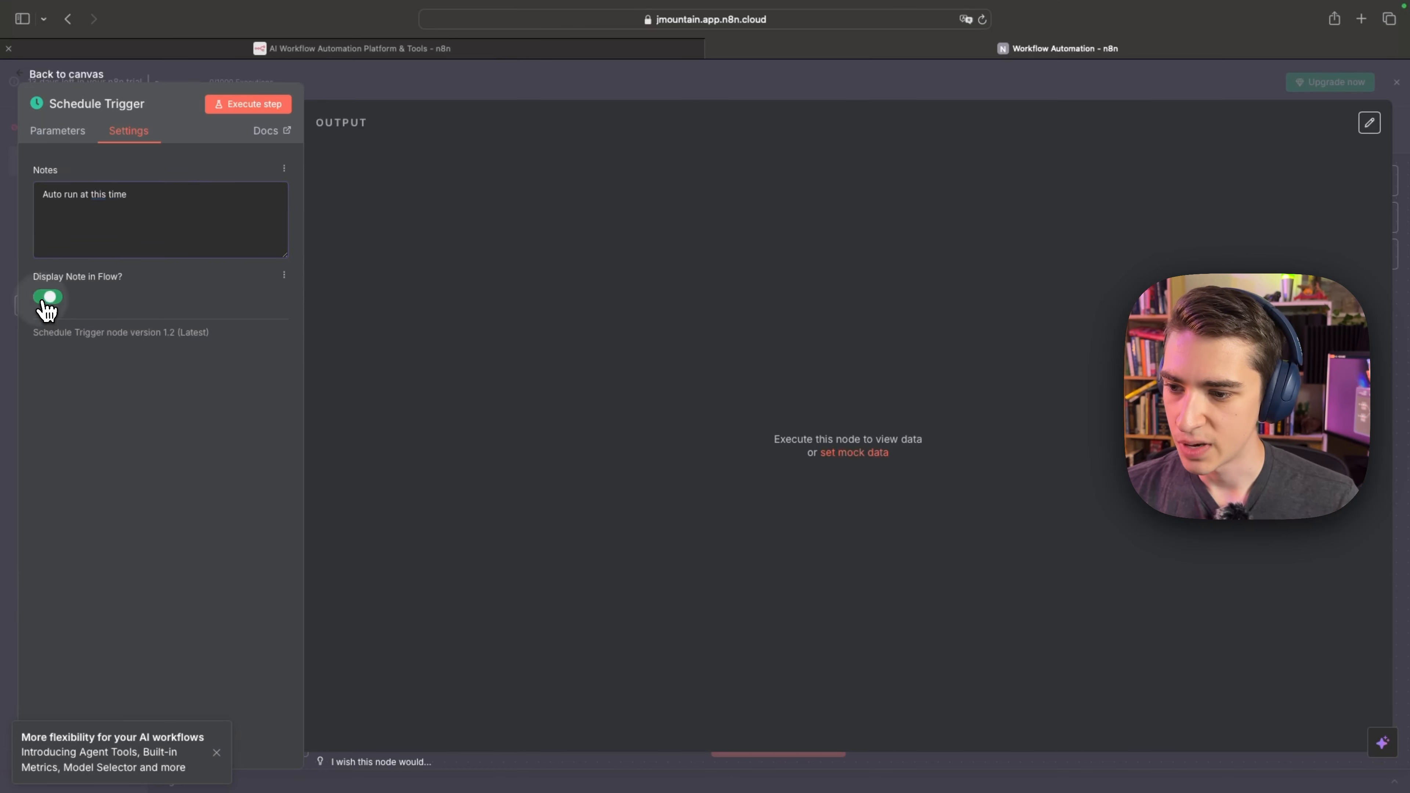
pyautogui.click(69, 133)
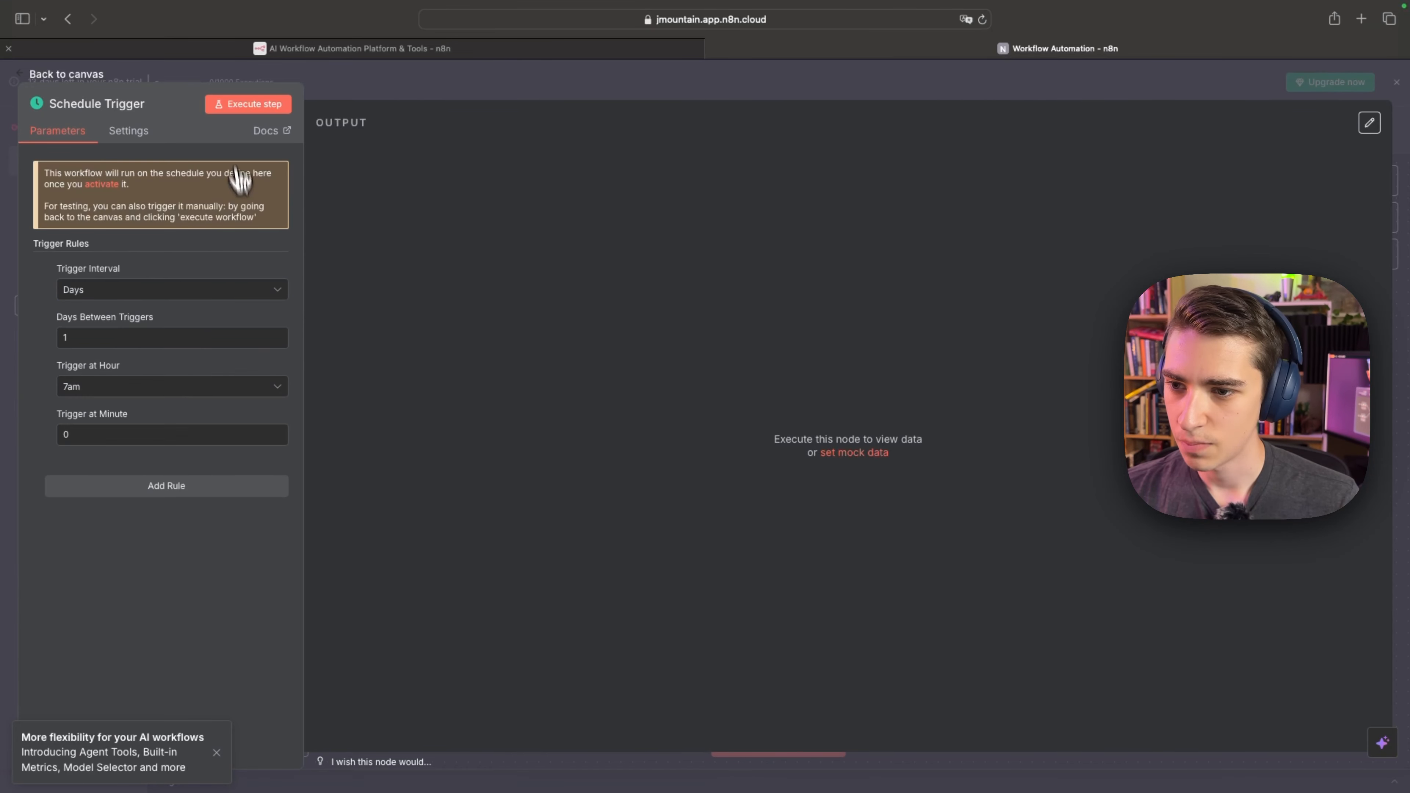
pyautogui.click(253, 105)
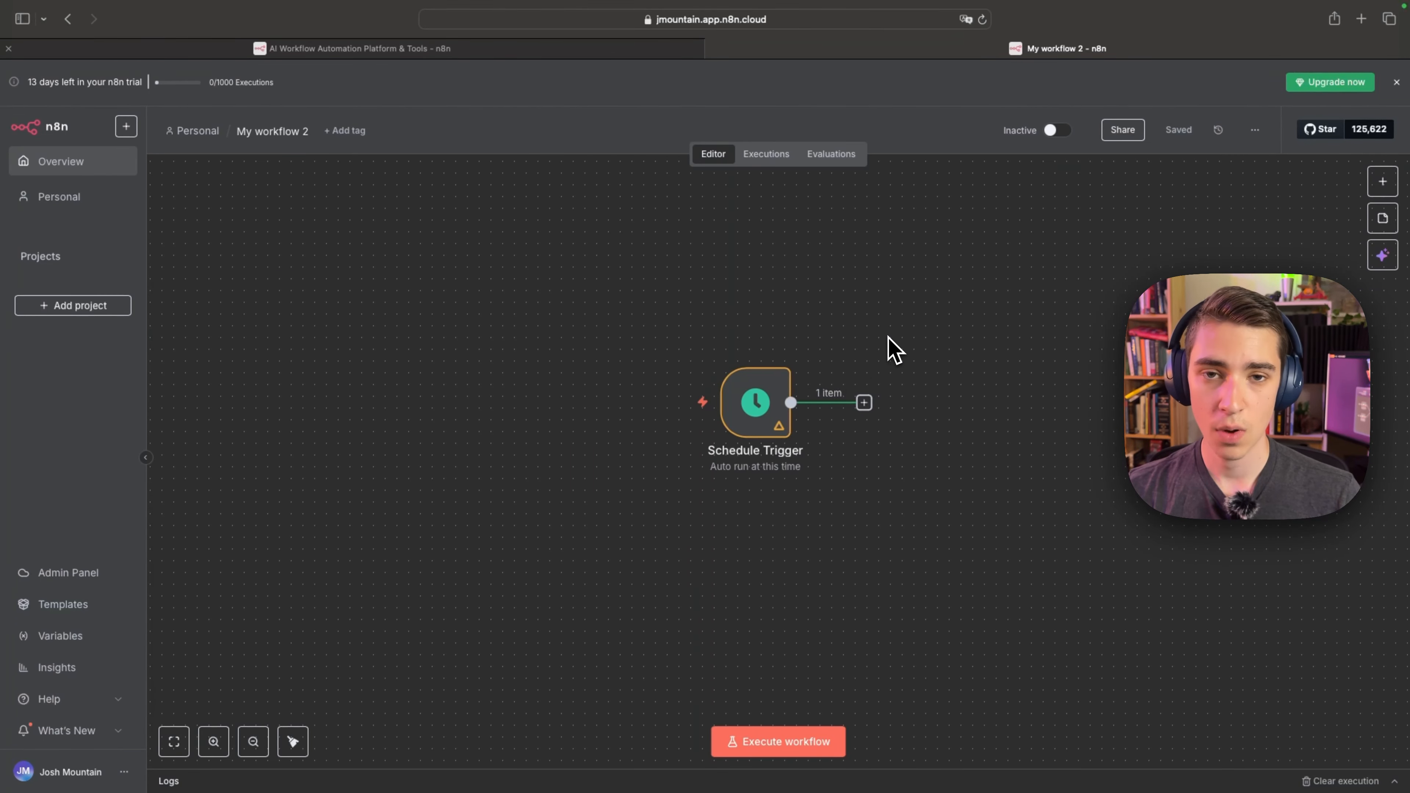
# Add an If flow node connected to the output of the Schedule Trigger.
pyautogui.moveTo(865, 328); pyautogui.dragTo(860, 379)
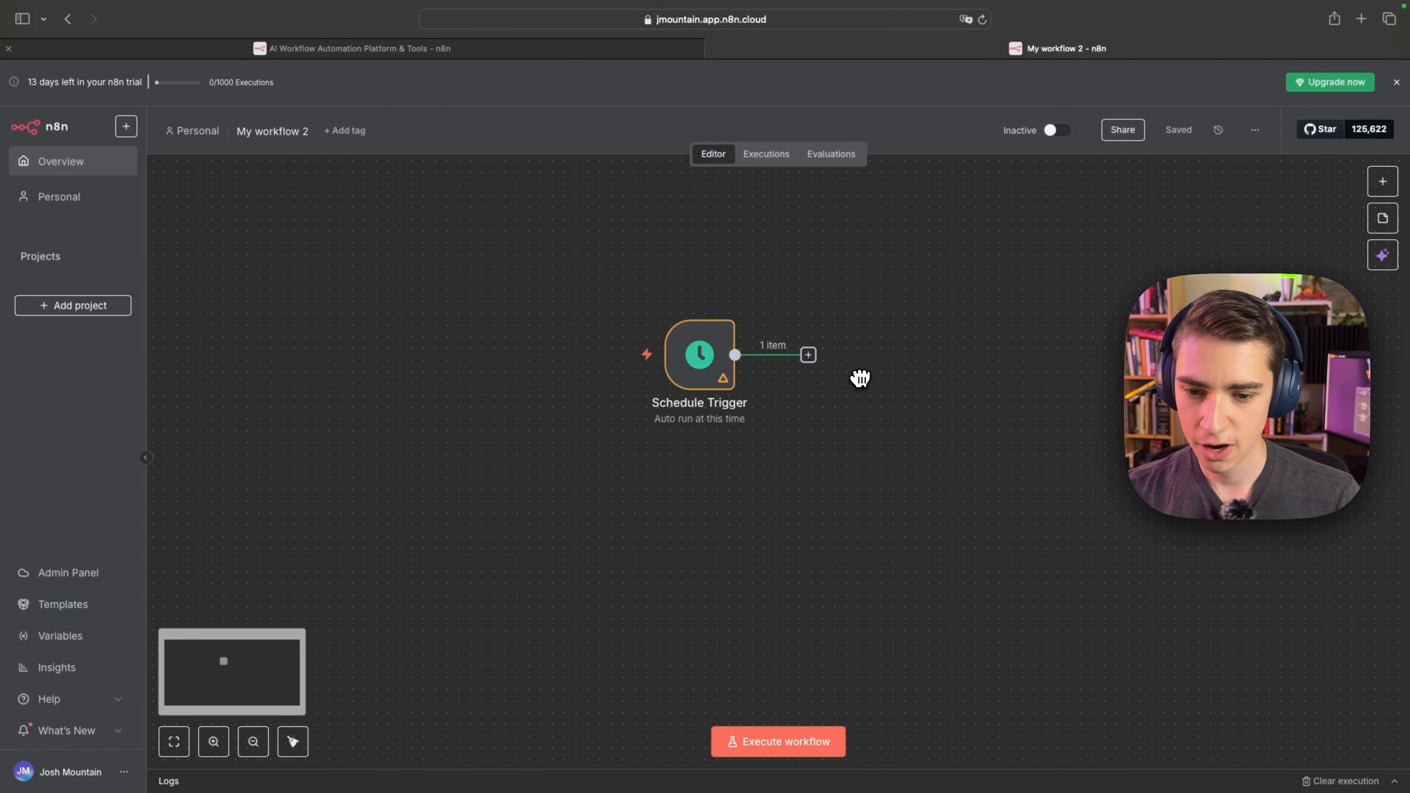
pyautogui.moveTo(655, 400)
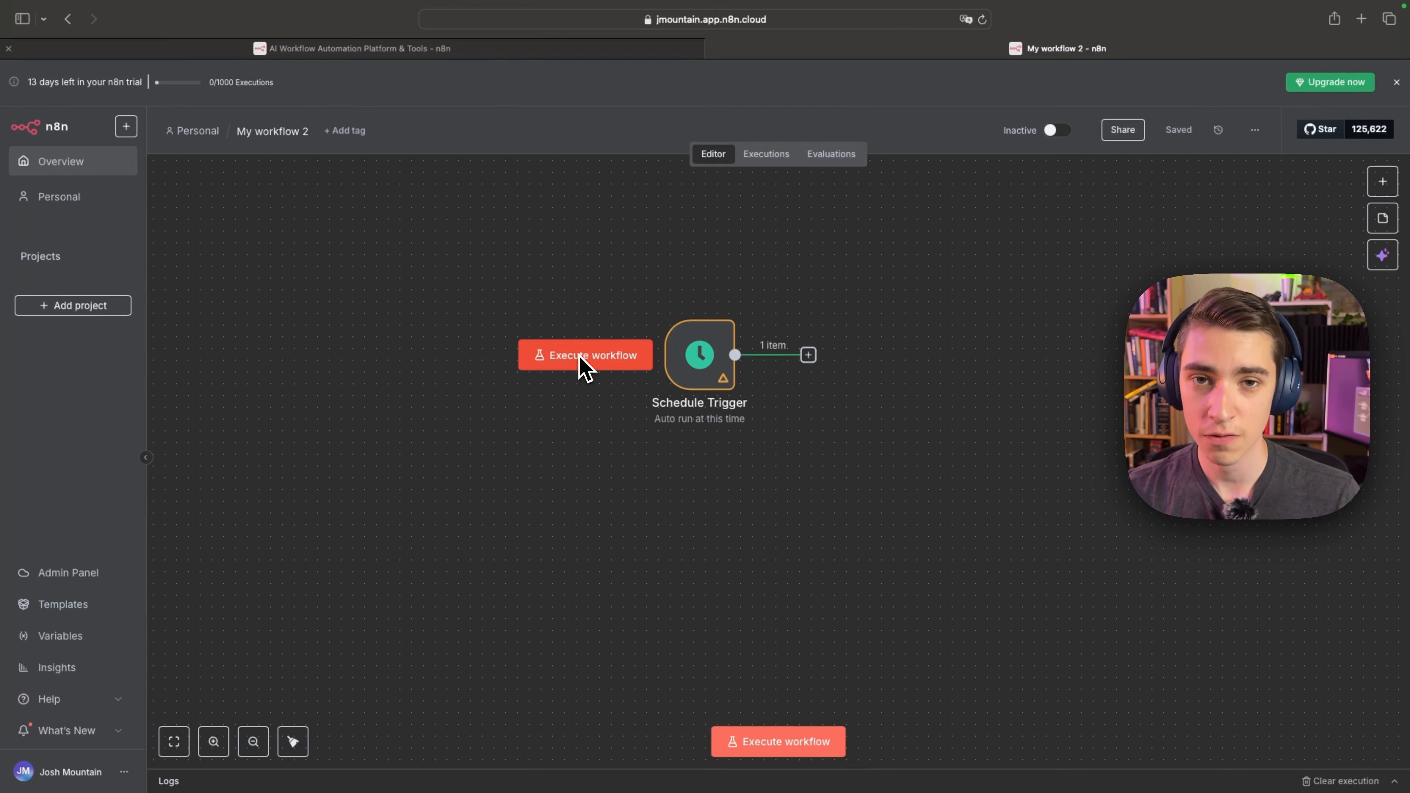
pyautogui.moveTo(917, 308); pyautogui.dragTo(784, 332)
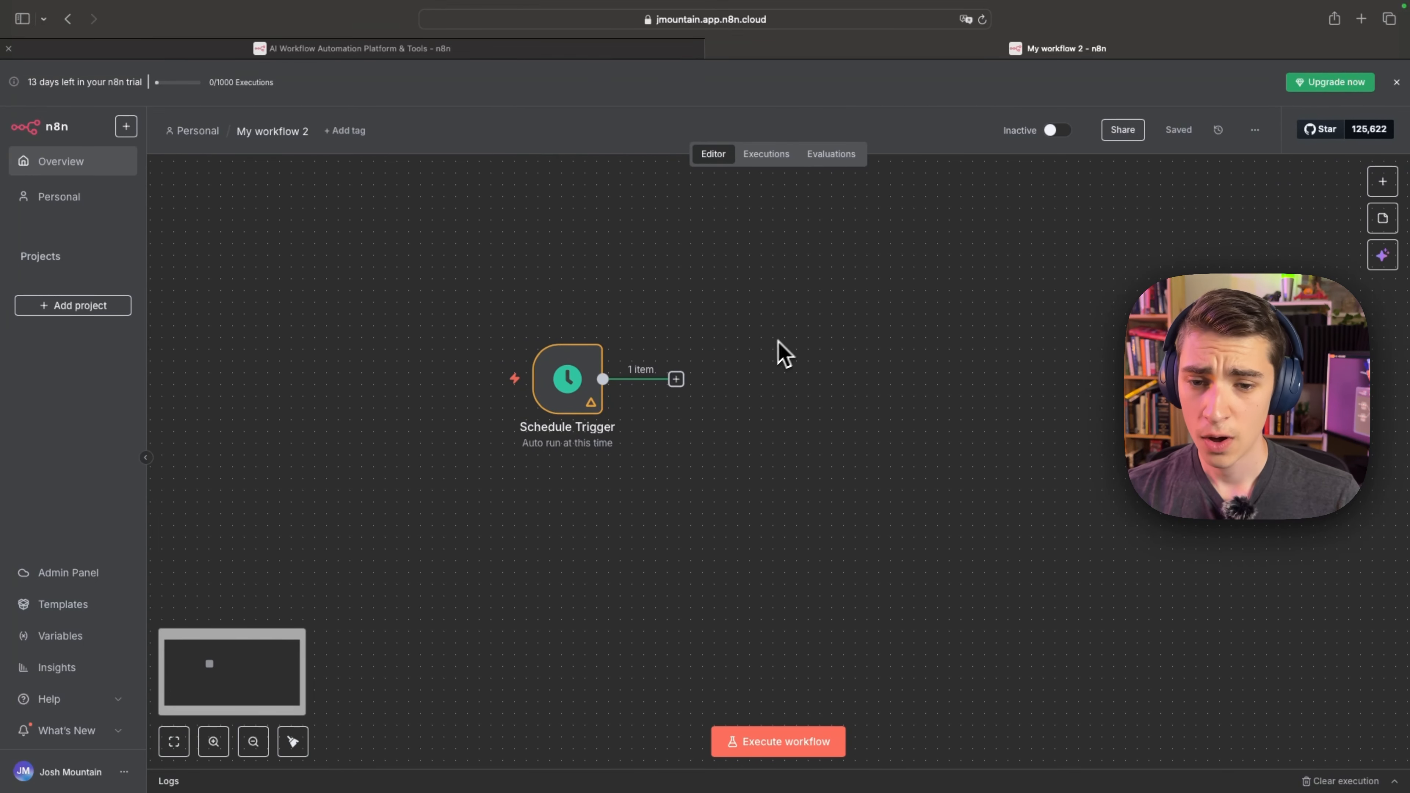
pyautogui.click(676, 381)
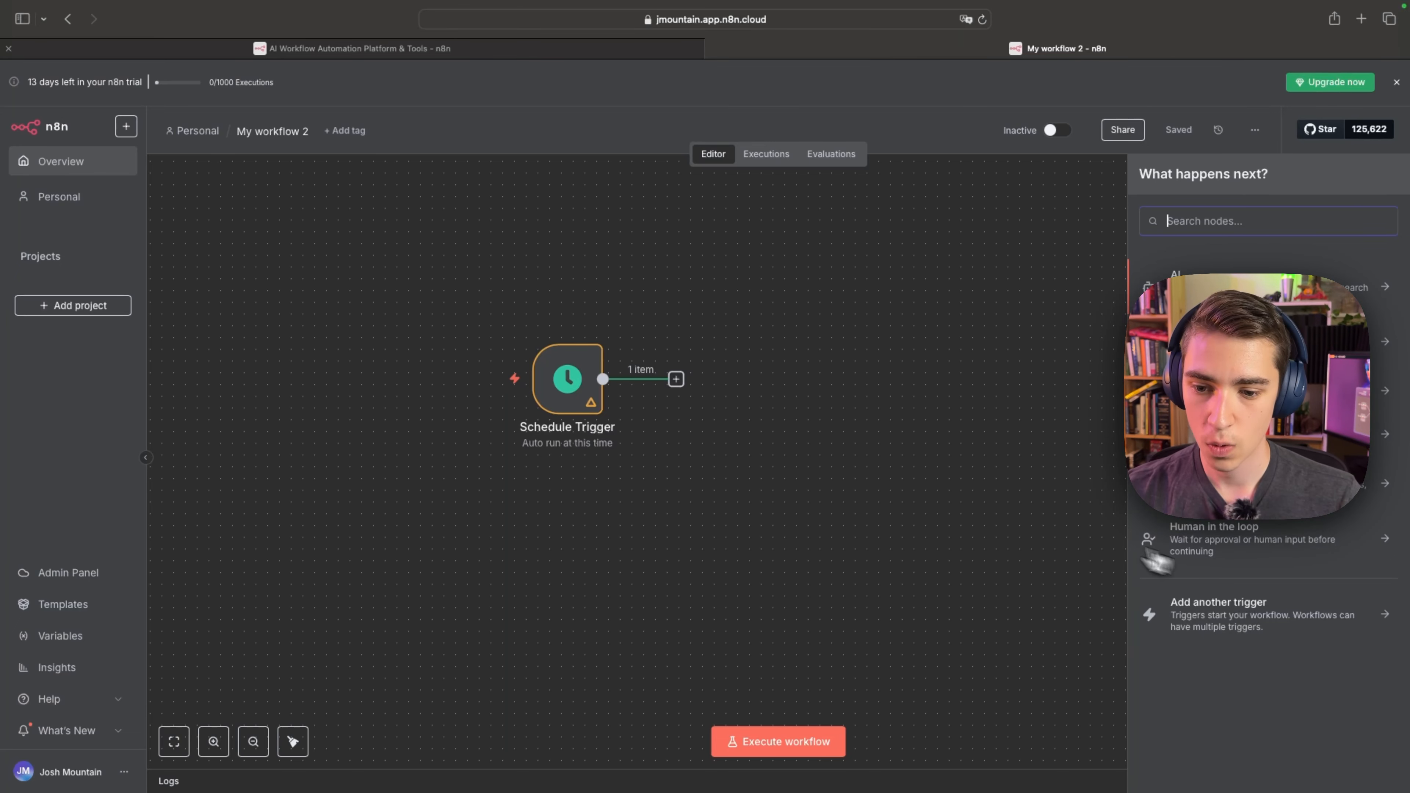
pyautogui.click(1244, 434)
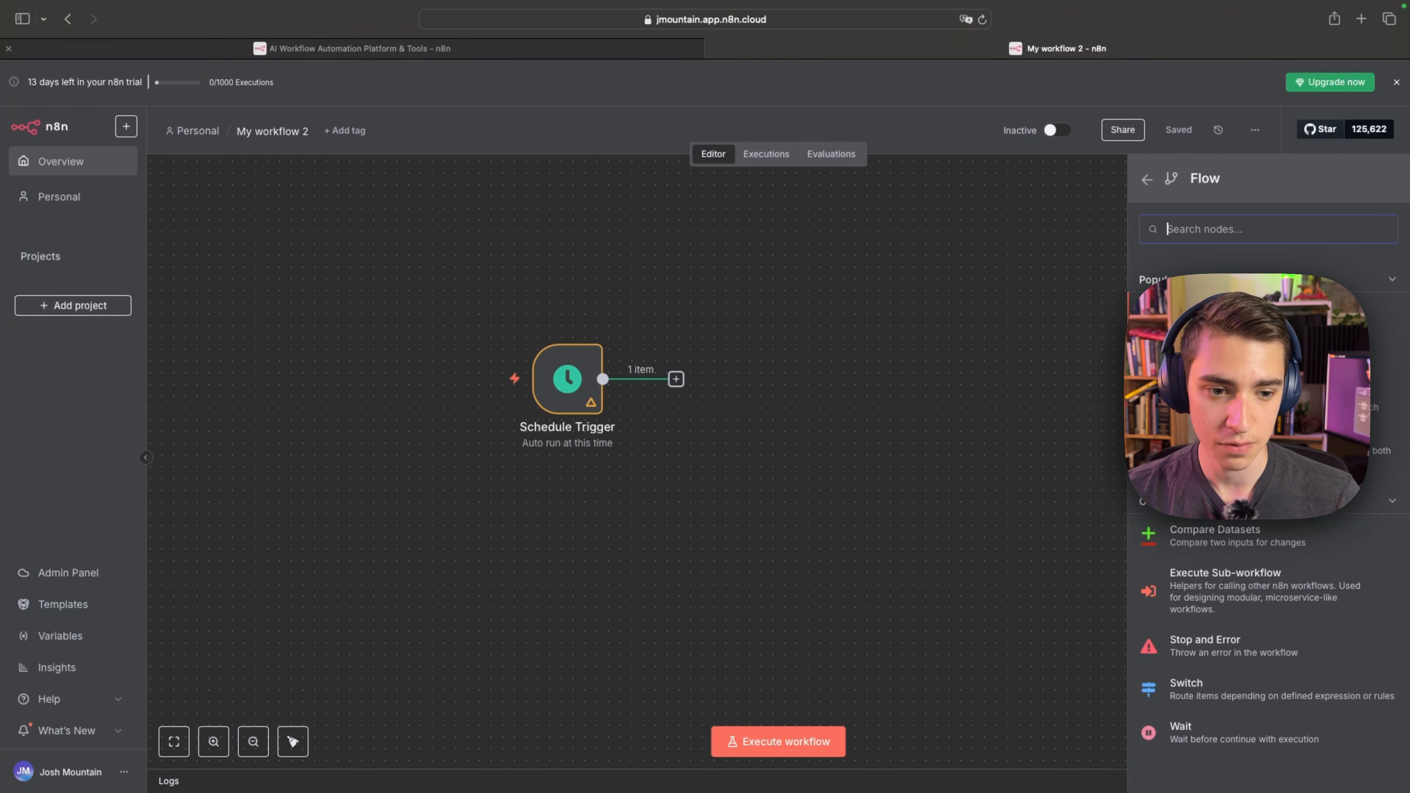
pyautogui.click(1243, 358)
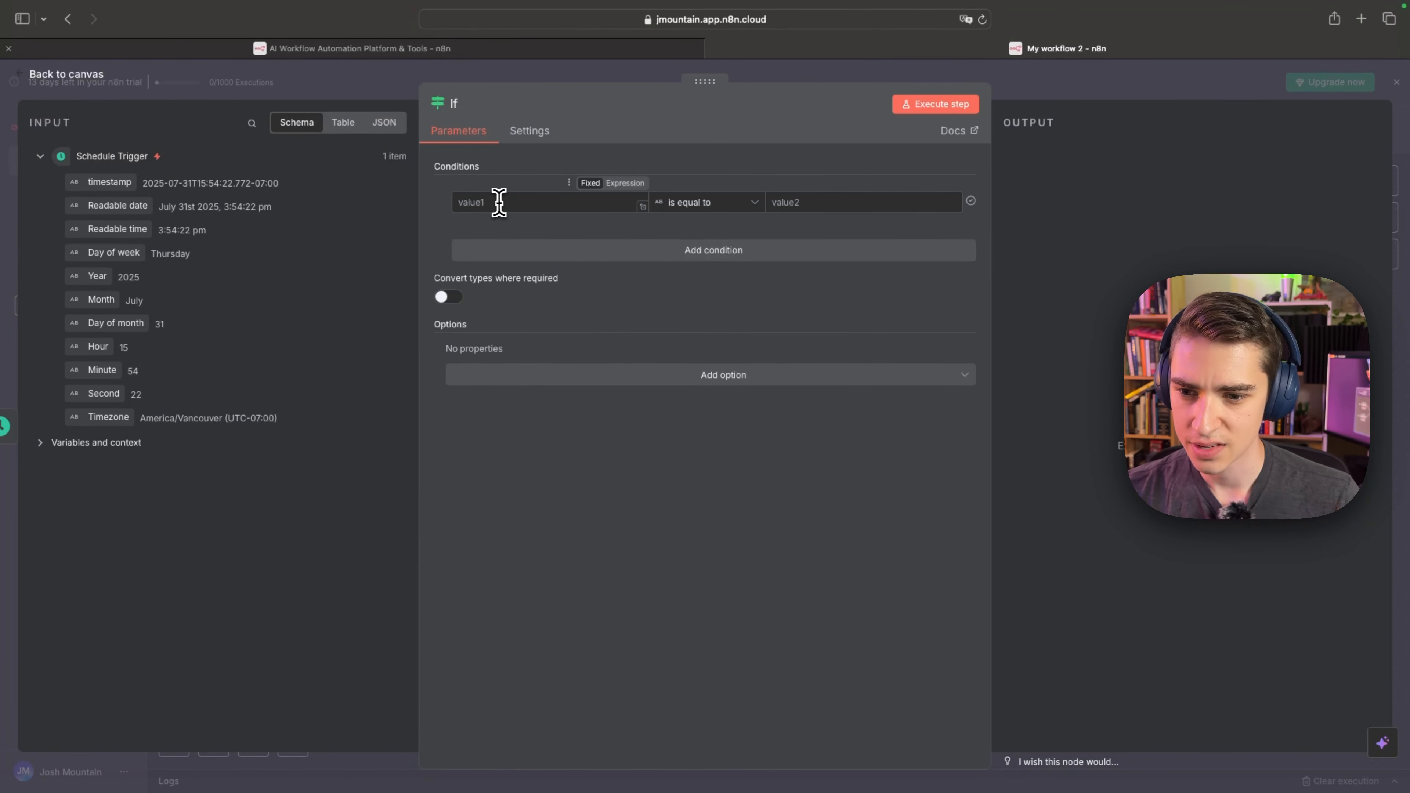
# Set the If condition to the trigger's Day of week is equal to Wednesday, and execute the node.
pyautogui.click(513, 202)
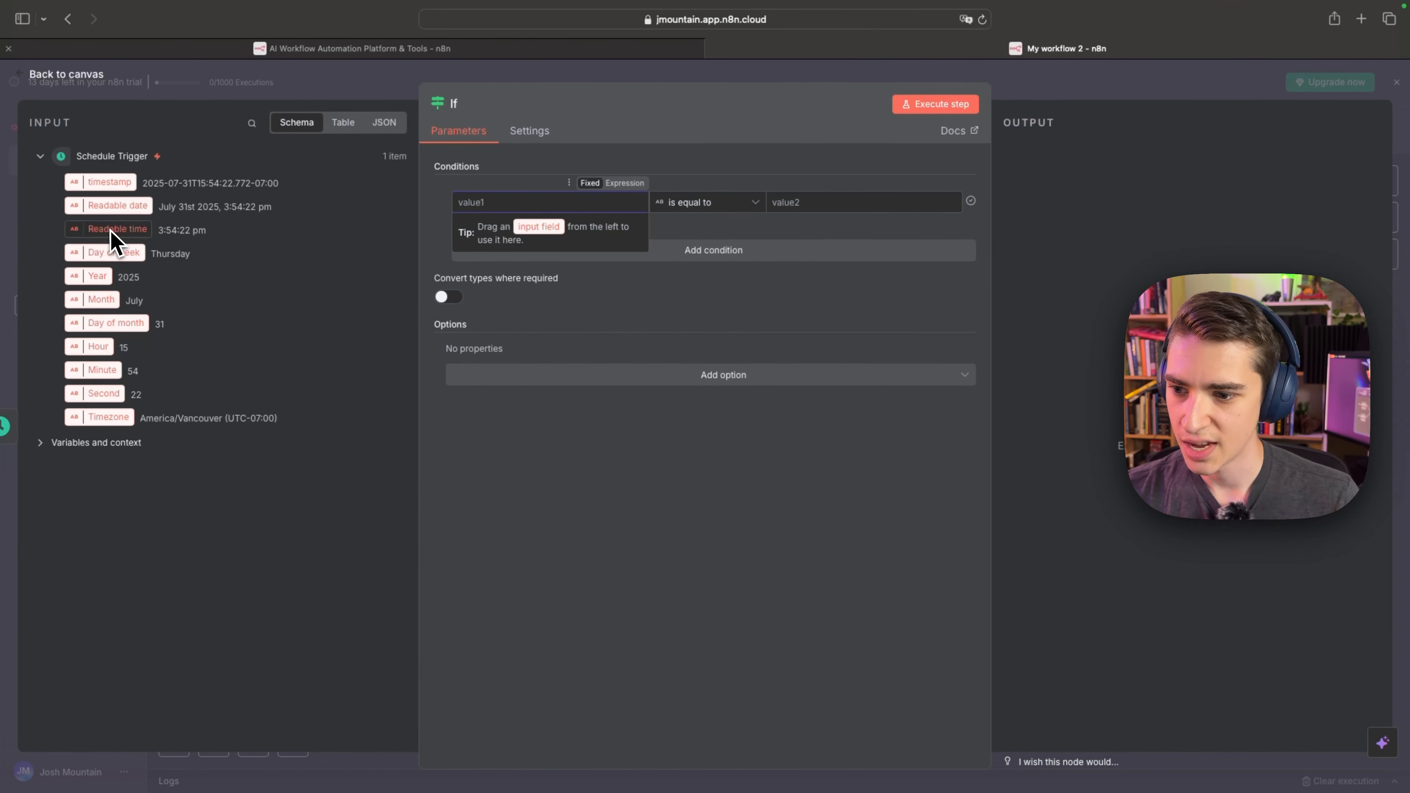
pyautogui.moveTo(113, 253); pyautogui.dragTo(516, 200)
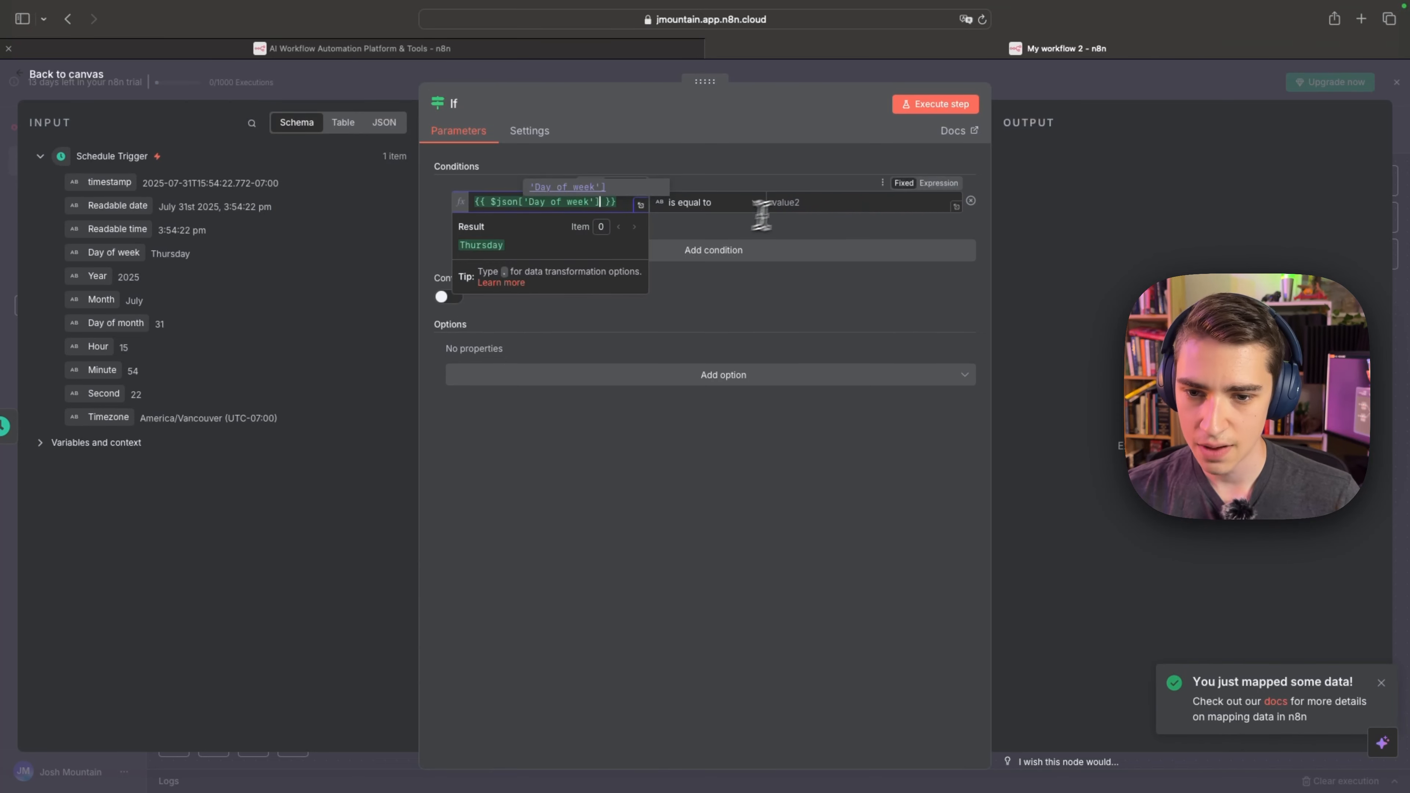
pyautogui.click(822, 202)
pyautogui.write('Wed')
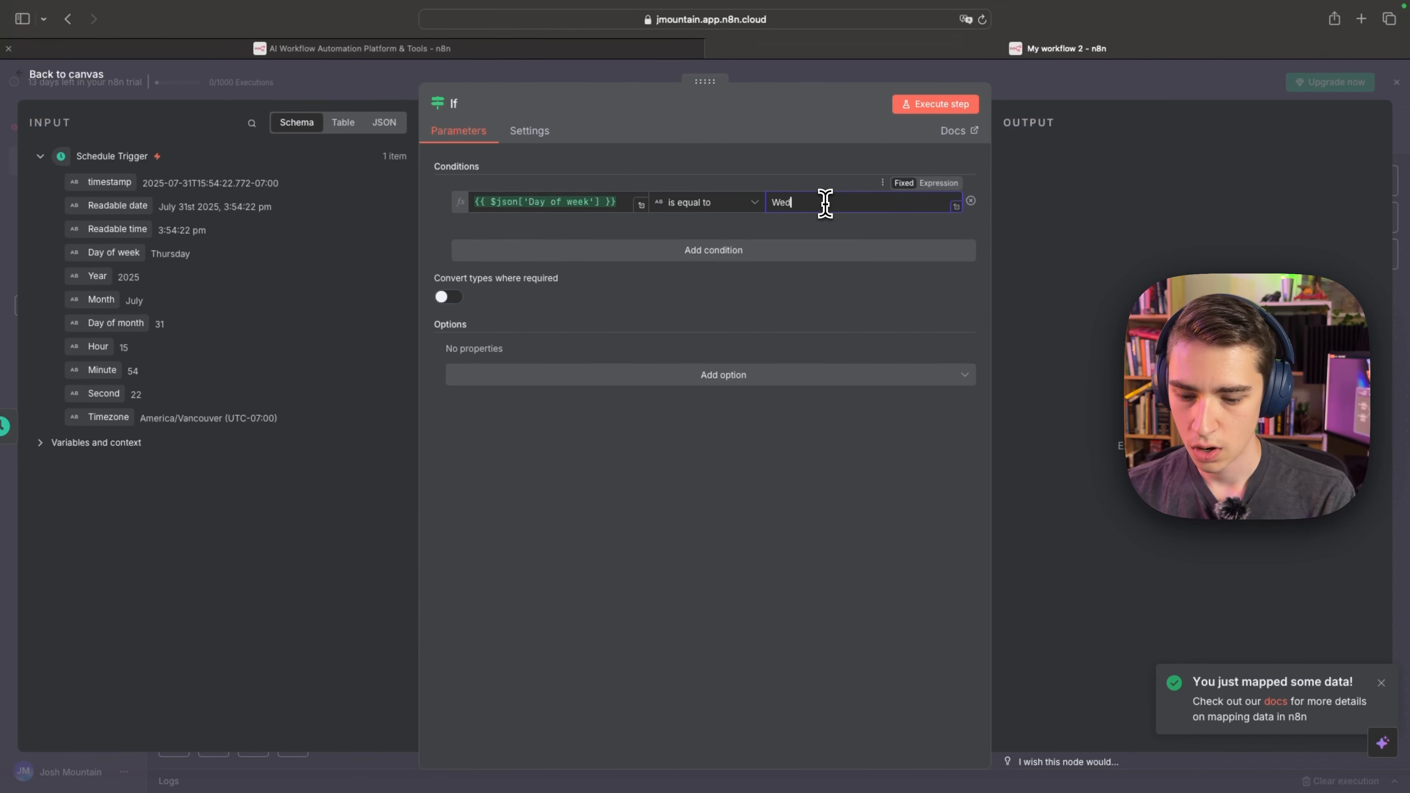
pyautogui.write('nesday')
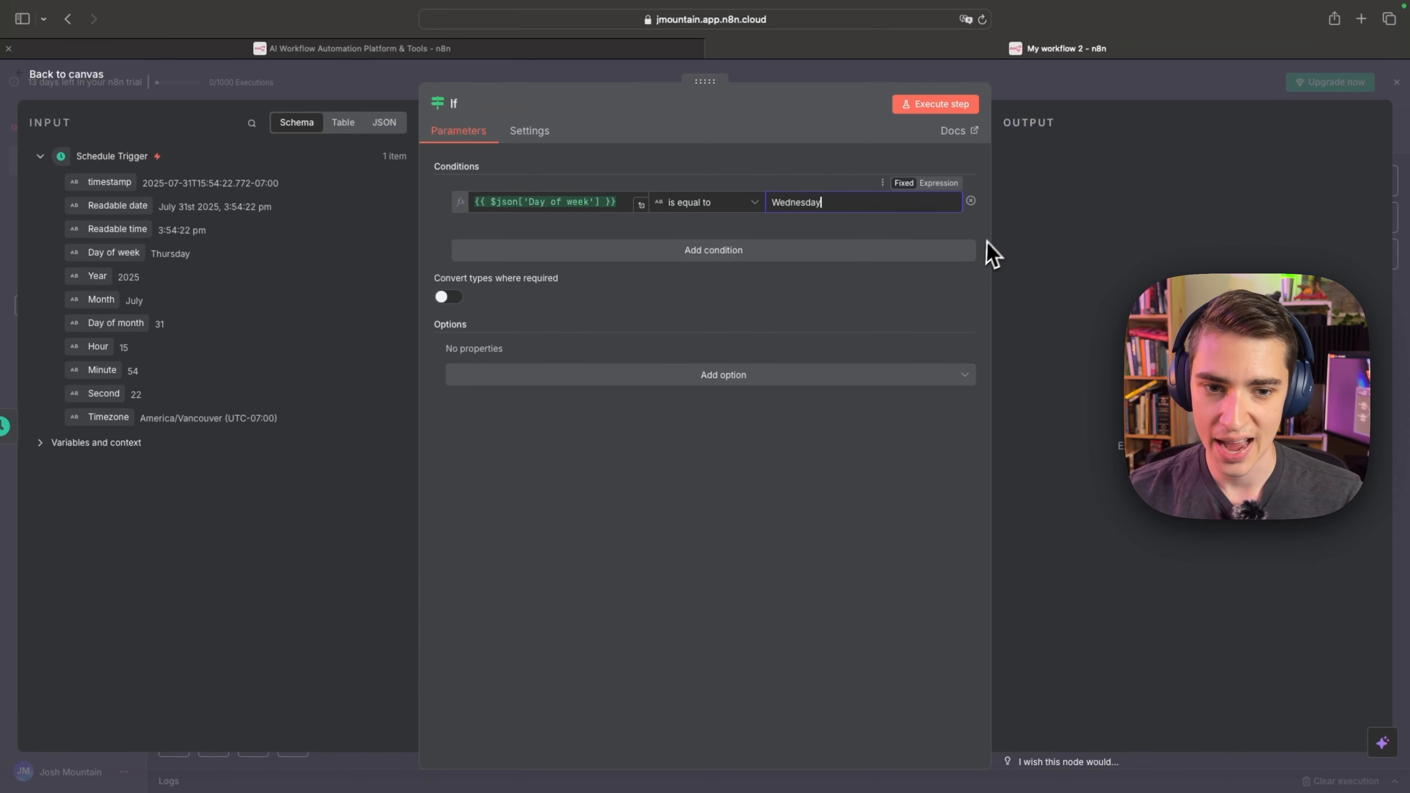
pyautogui.click(951, 108)
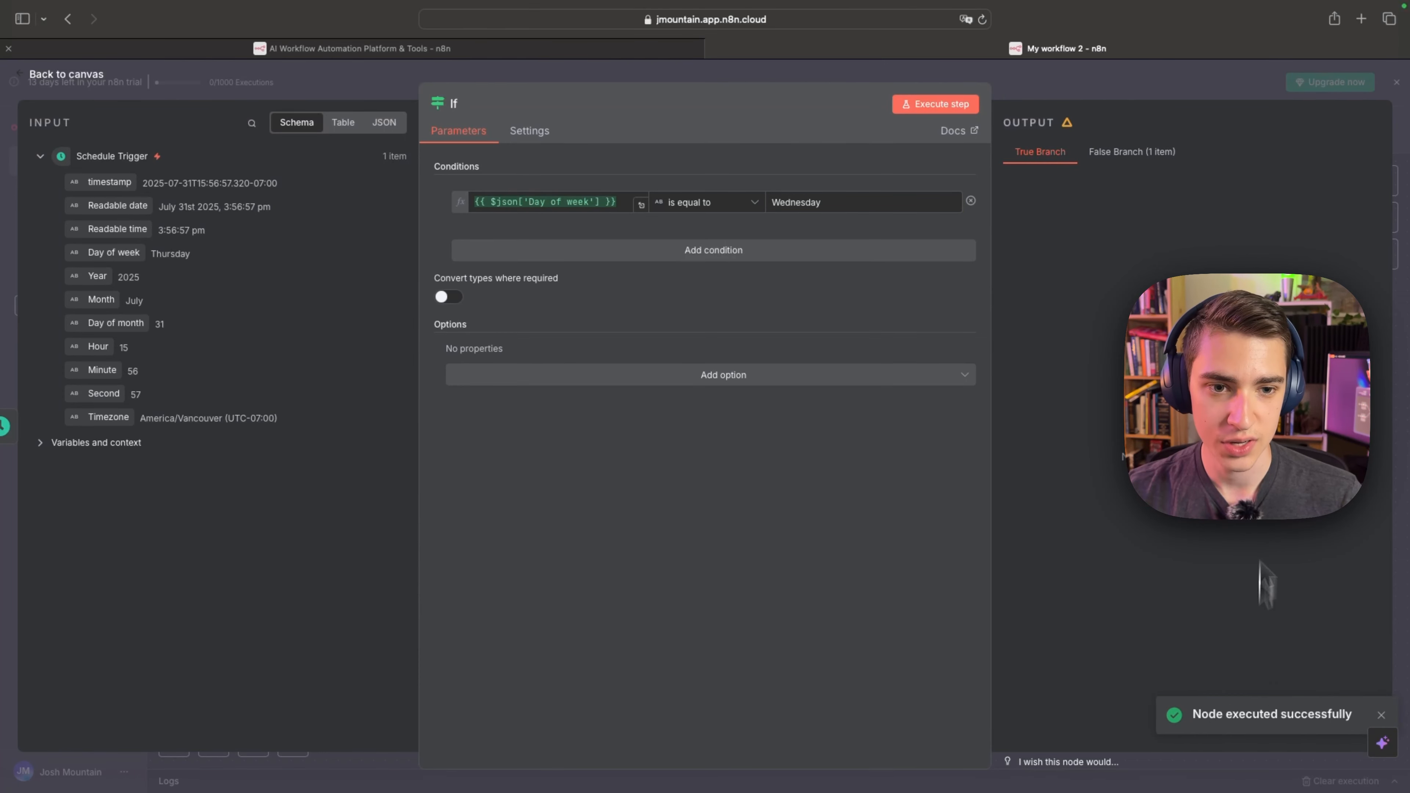
pyautogui.click(1395, 97)
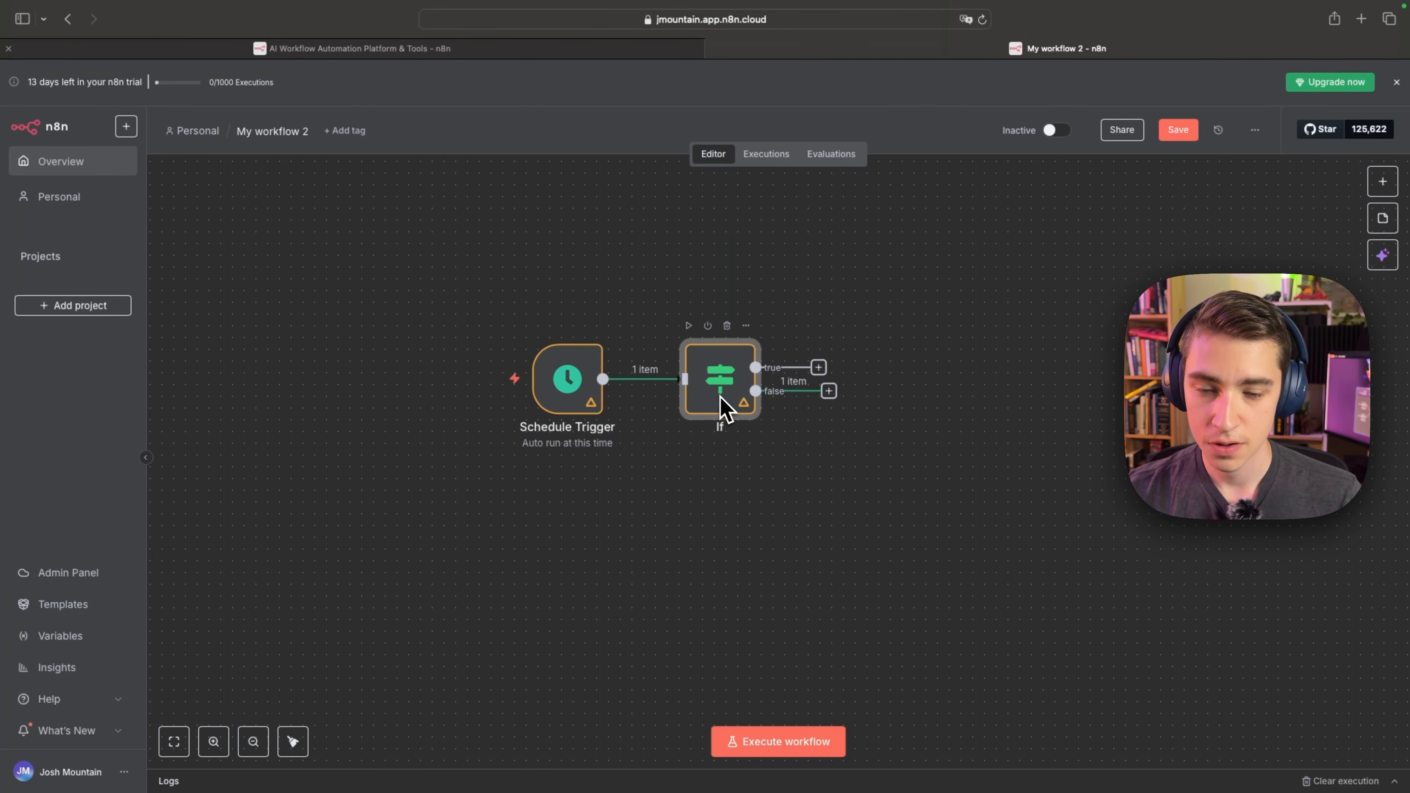
# Add an AI Agent node from the AI nodes on the false branch of the If node.
pyautogui.moveTo(827, 391); pyautogui.dragTo(886, 286)
pyautogui.moveTo(829, 391); pyautogui.dragTo(852, 409)
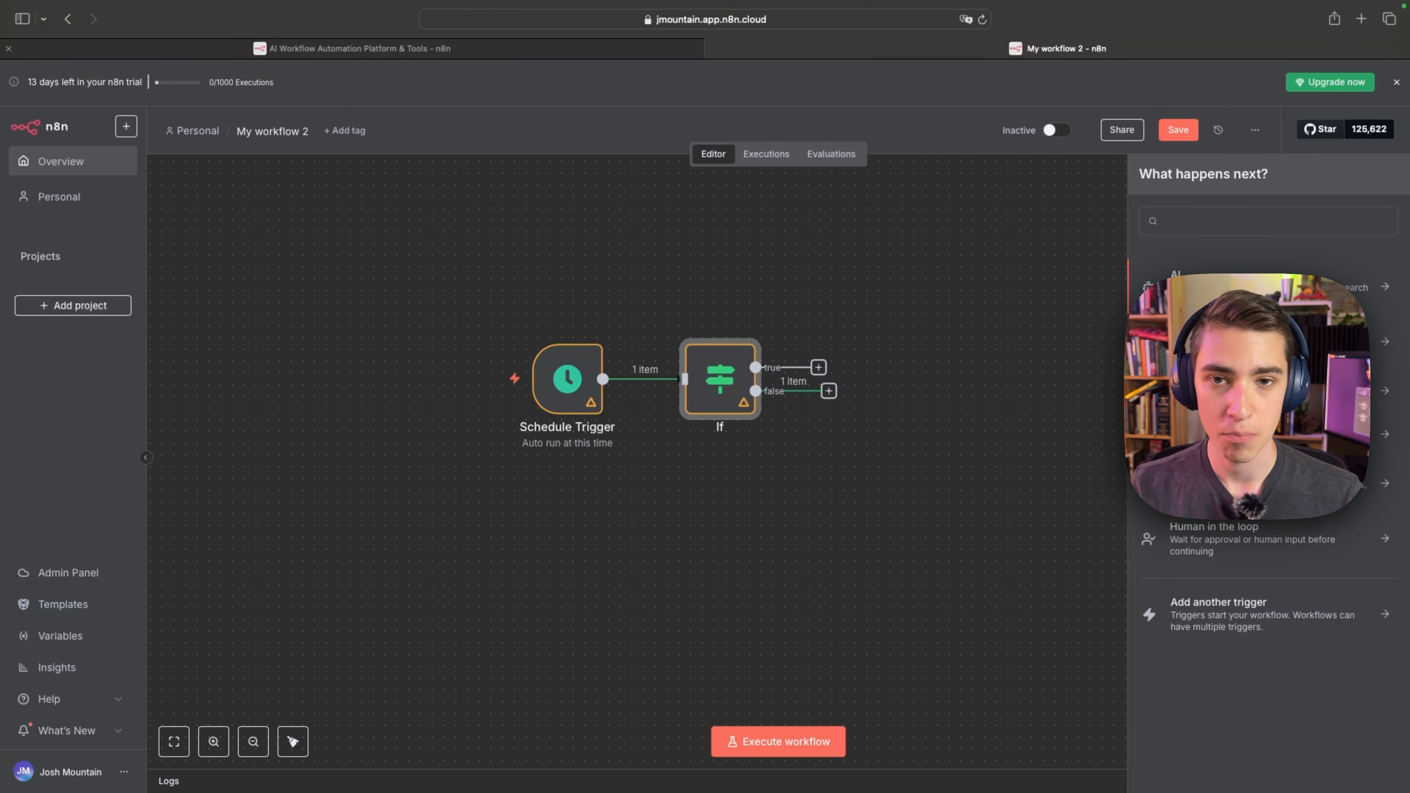
pyautogui.click(1268, 435)
pyautogui.click(1147, 179)
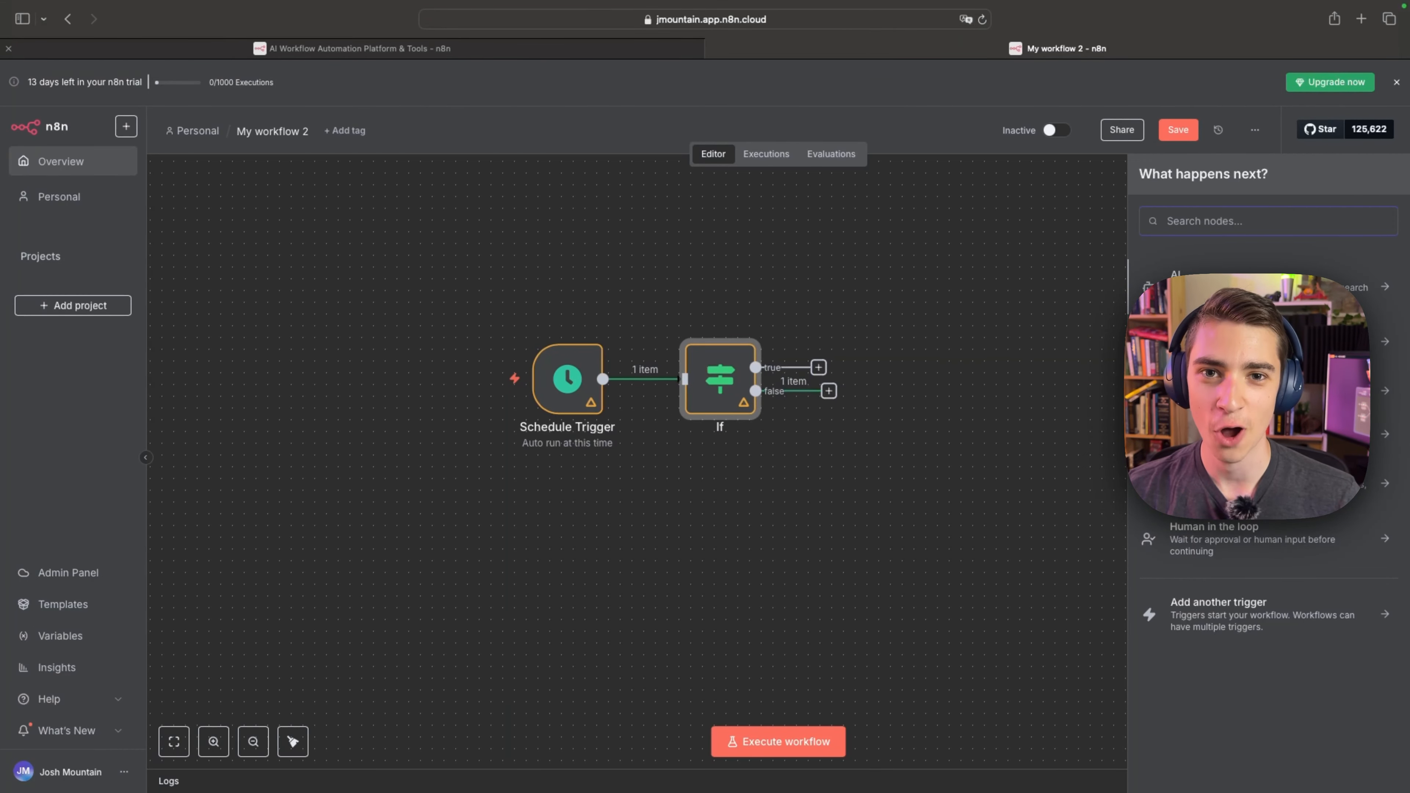
pyautogui.click(1240, 281)
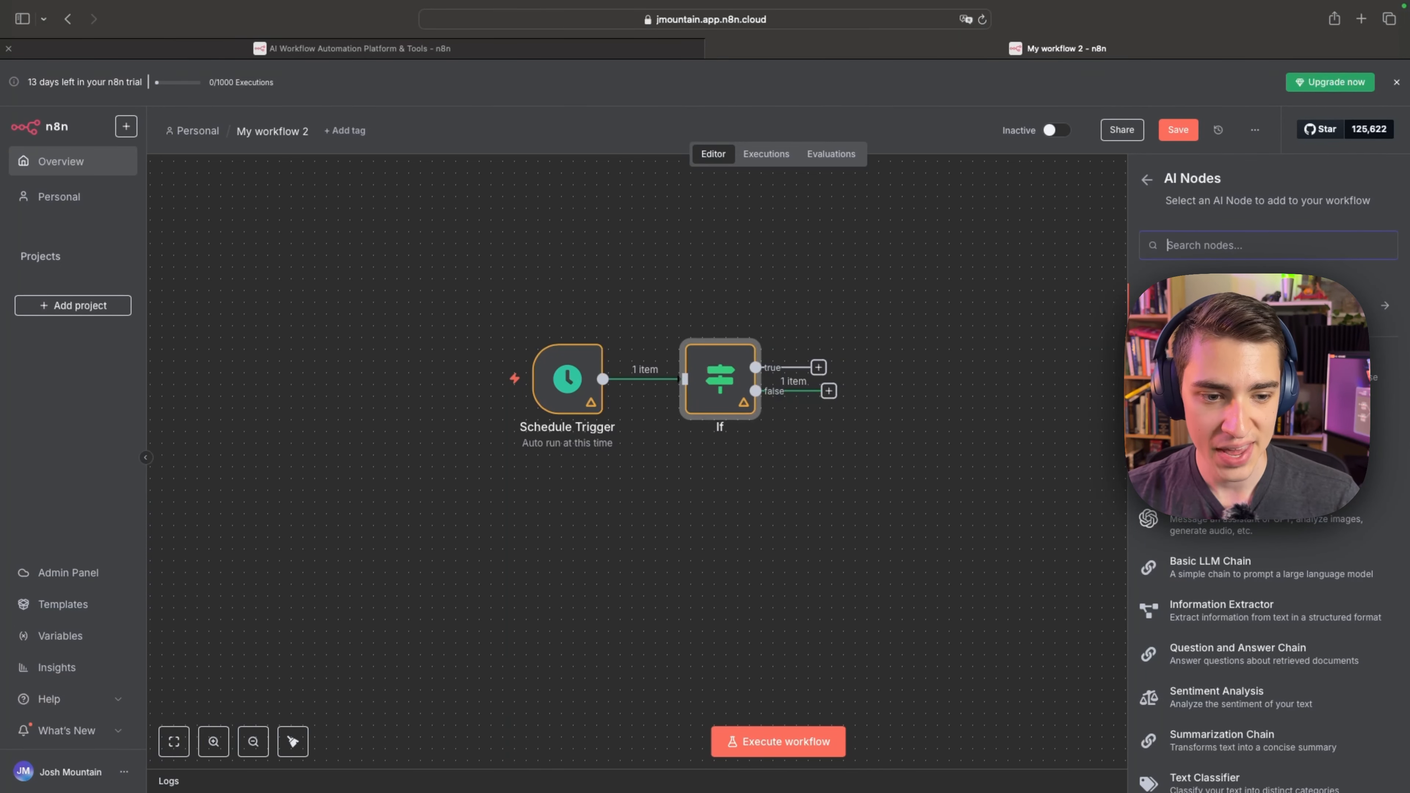
pyautogui.scroll(-4, 1266, 638)
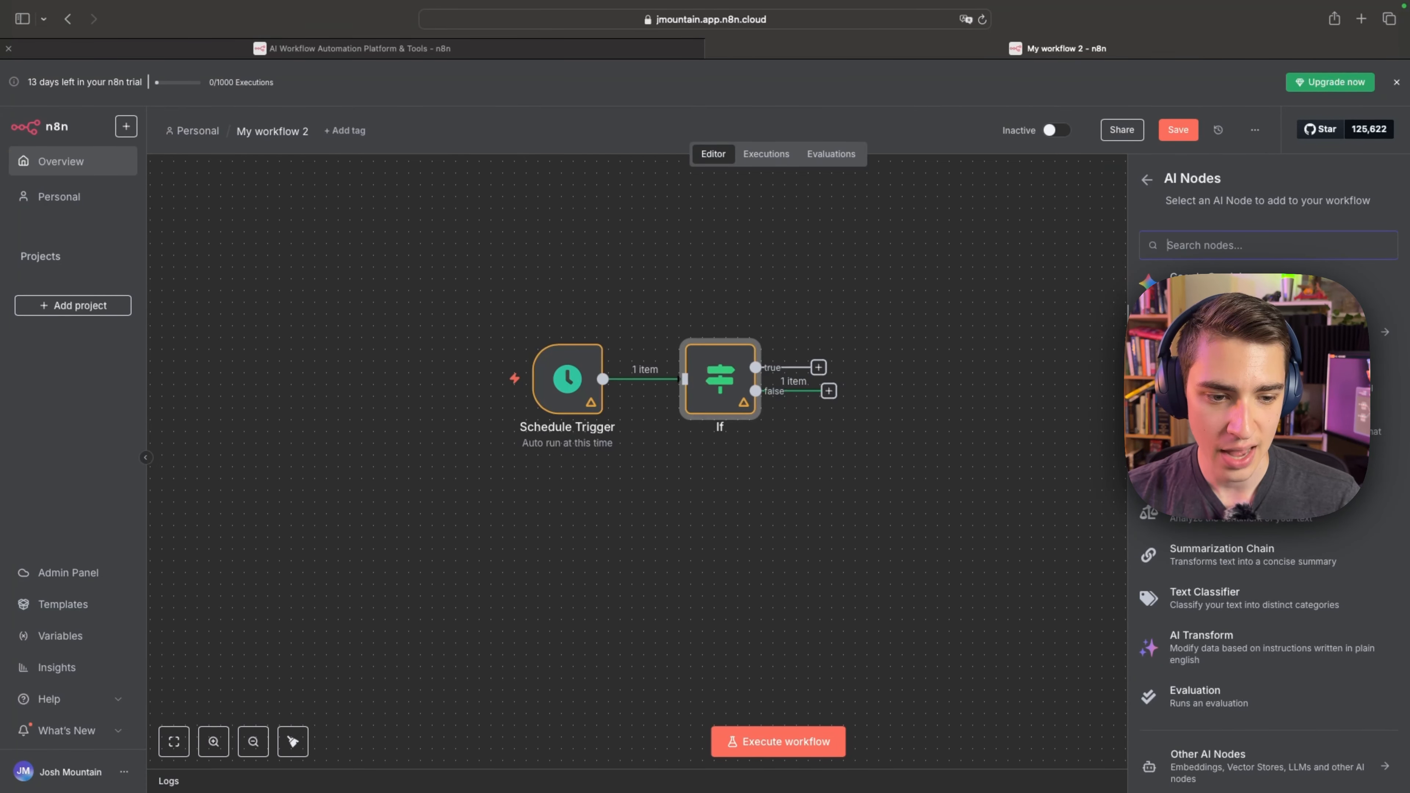
pyautogui.scroll(4, 1265, 639)
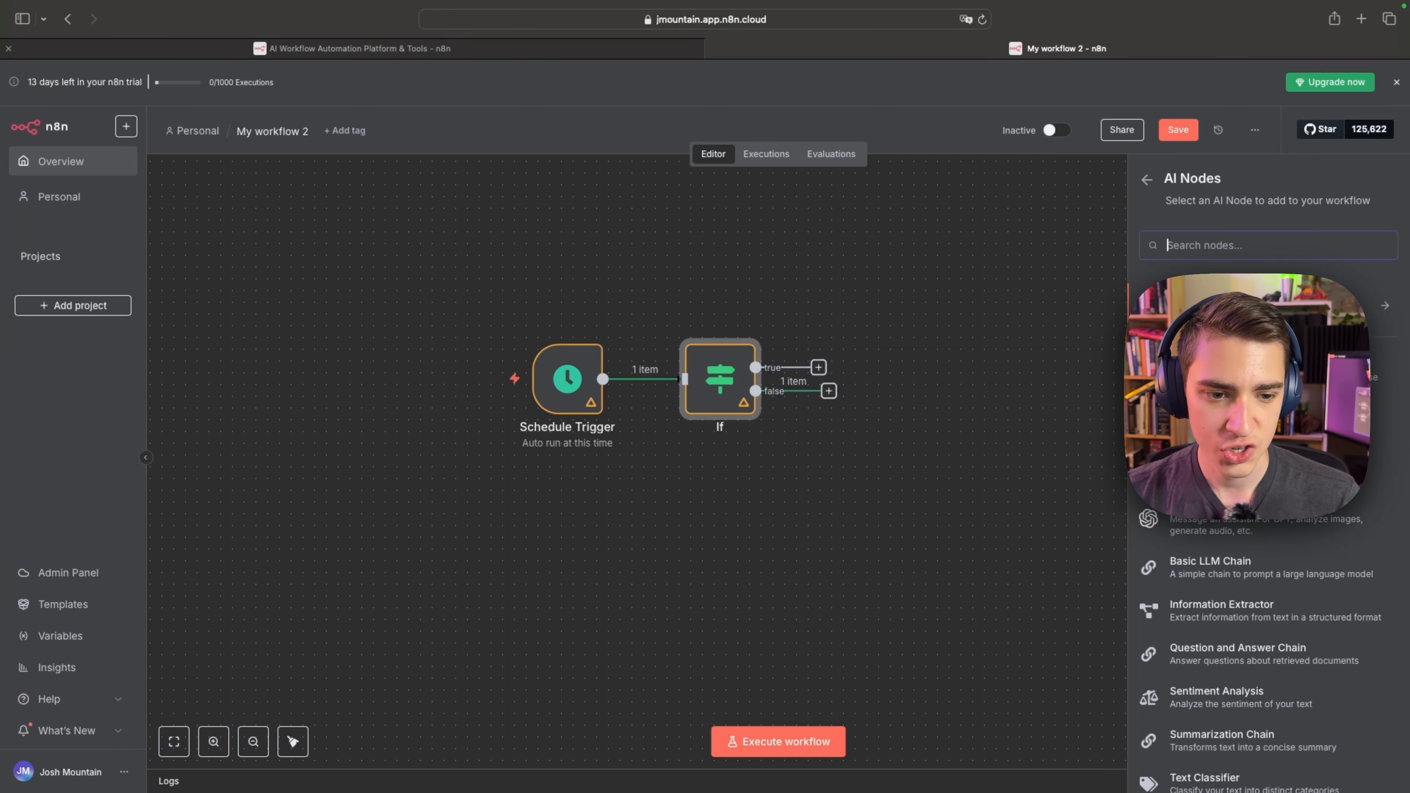
pyautogui.click(1244, 378)
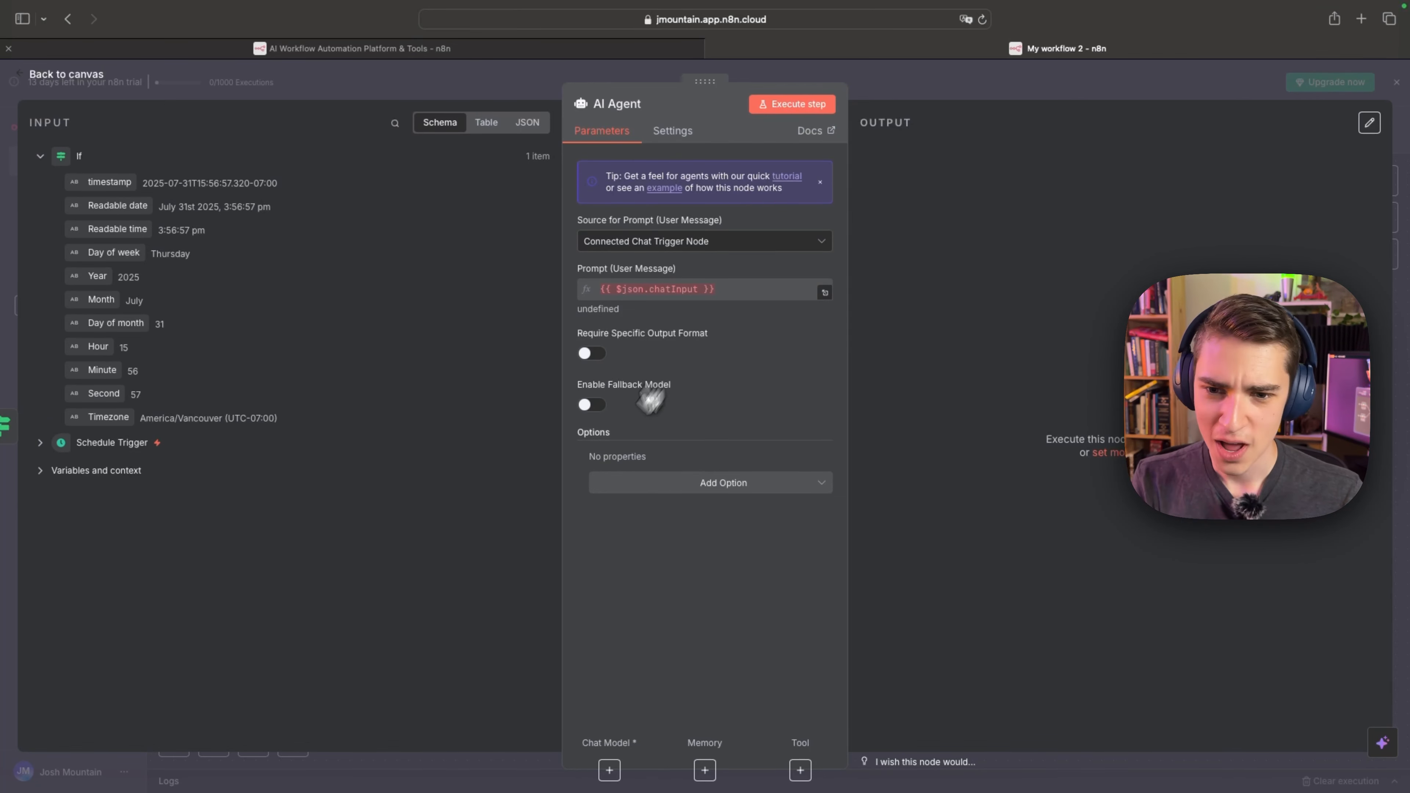
# Set the AI Agent's source for the user message prompt to Define below.
pyautogui.moveTo(632, 296)
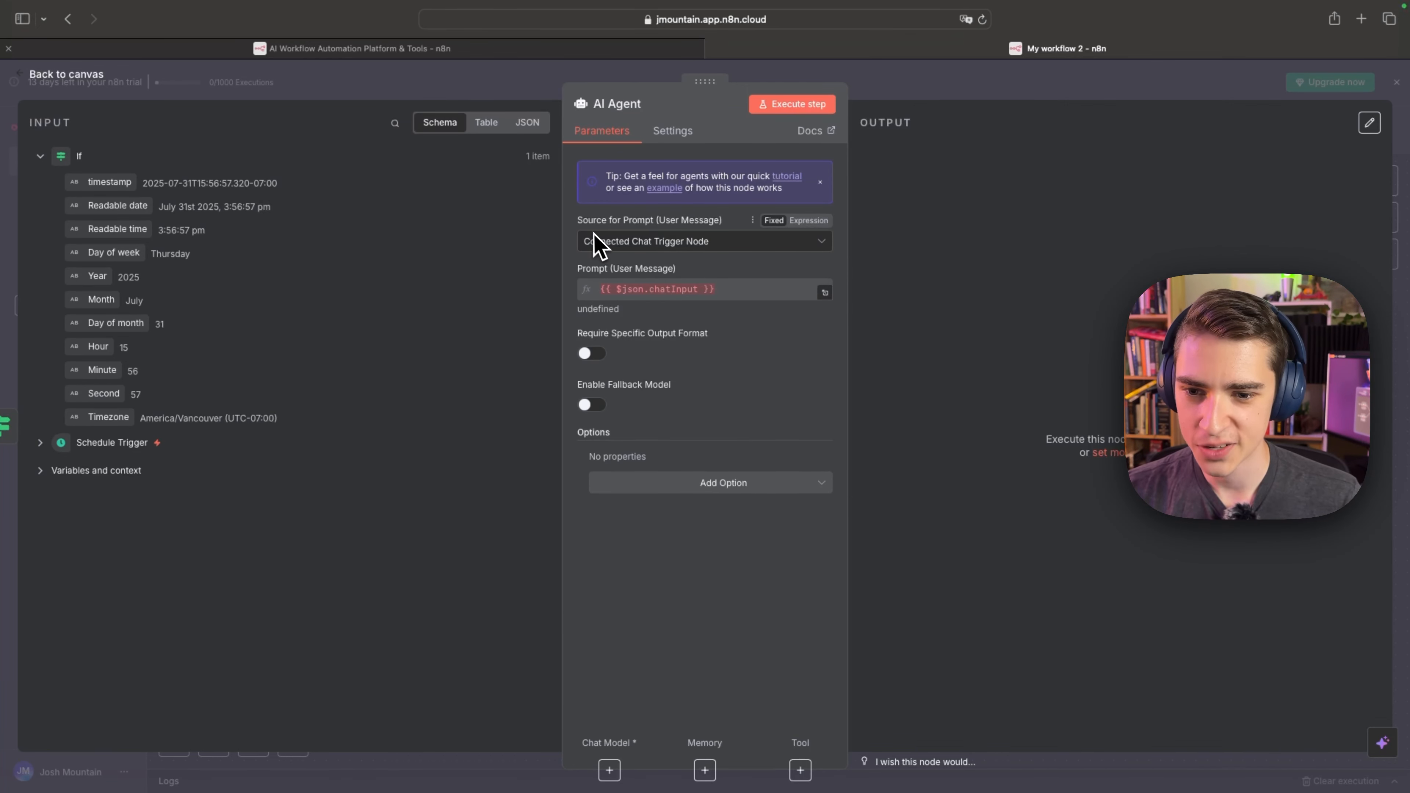
pyautogui.moveTo(582, 223); pyautogui.dragTo(730, 236)
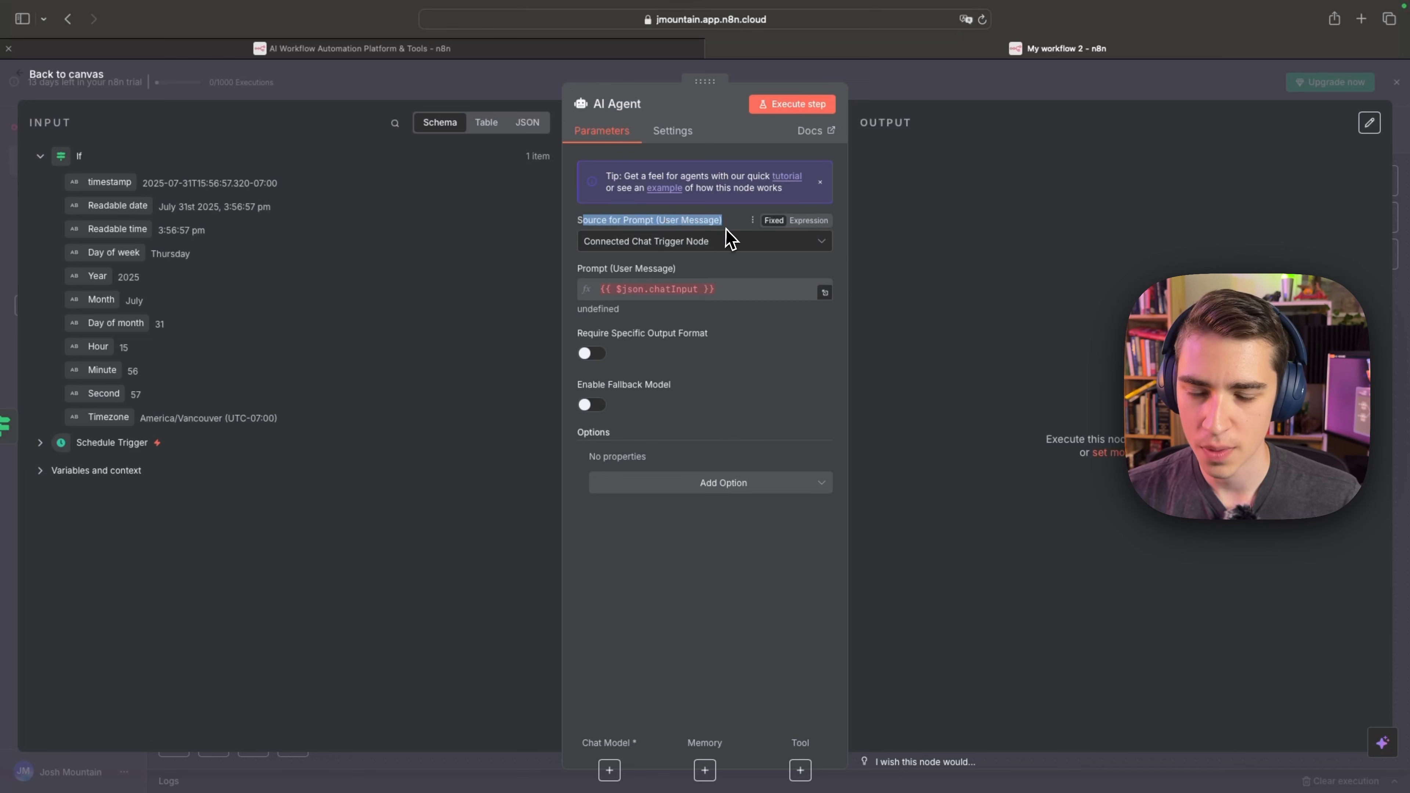
pyautogui.click(701, 243)
pyautogui.click(687, 341)
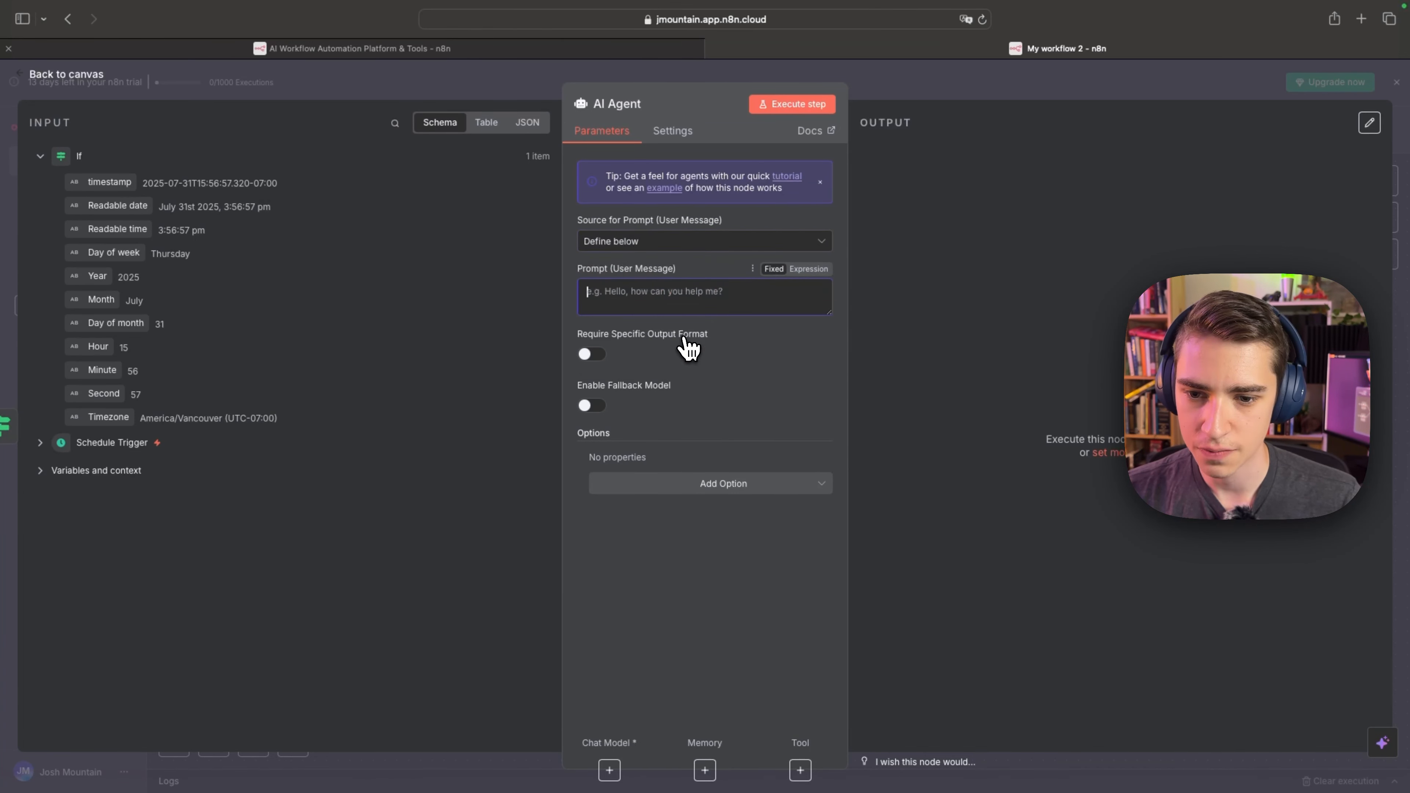
pyautogui.moveTo(579, 269); pyautogui.dragTo(680, 272)
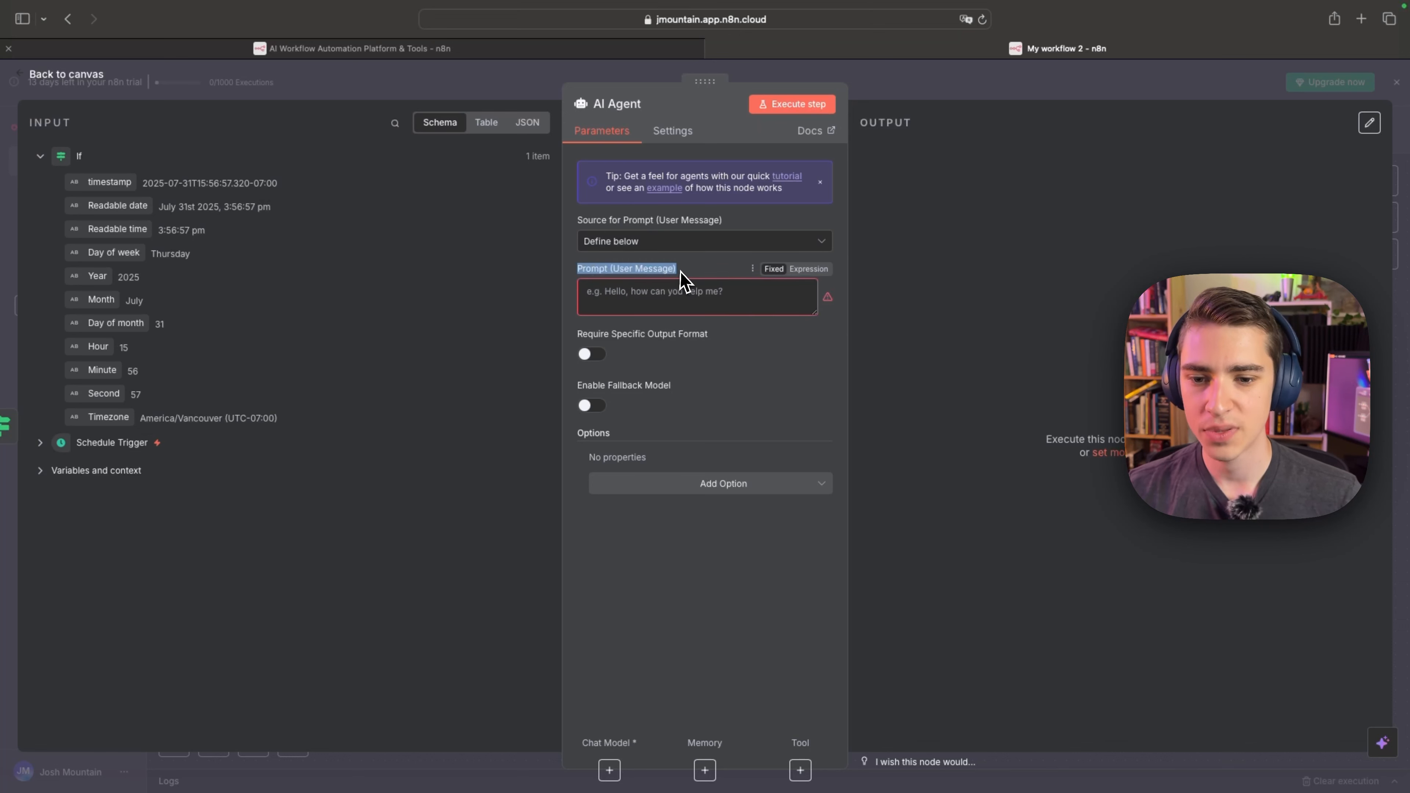
# Enter "Pull all data related to NVIDIA stock" as the AI Agent's user message prompt.
pyautogui.click(677, 300)
pyautogui.write('P')
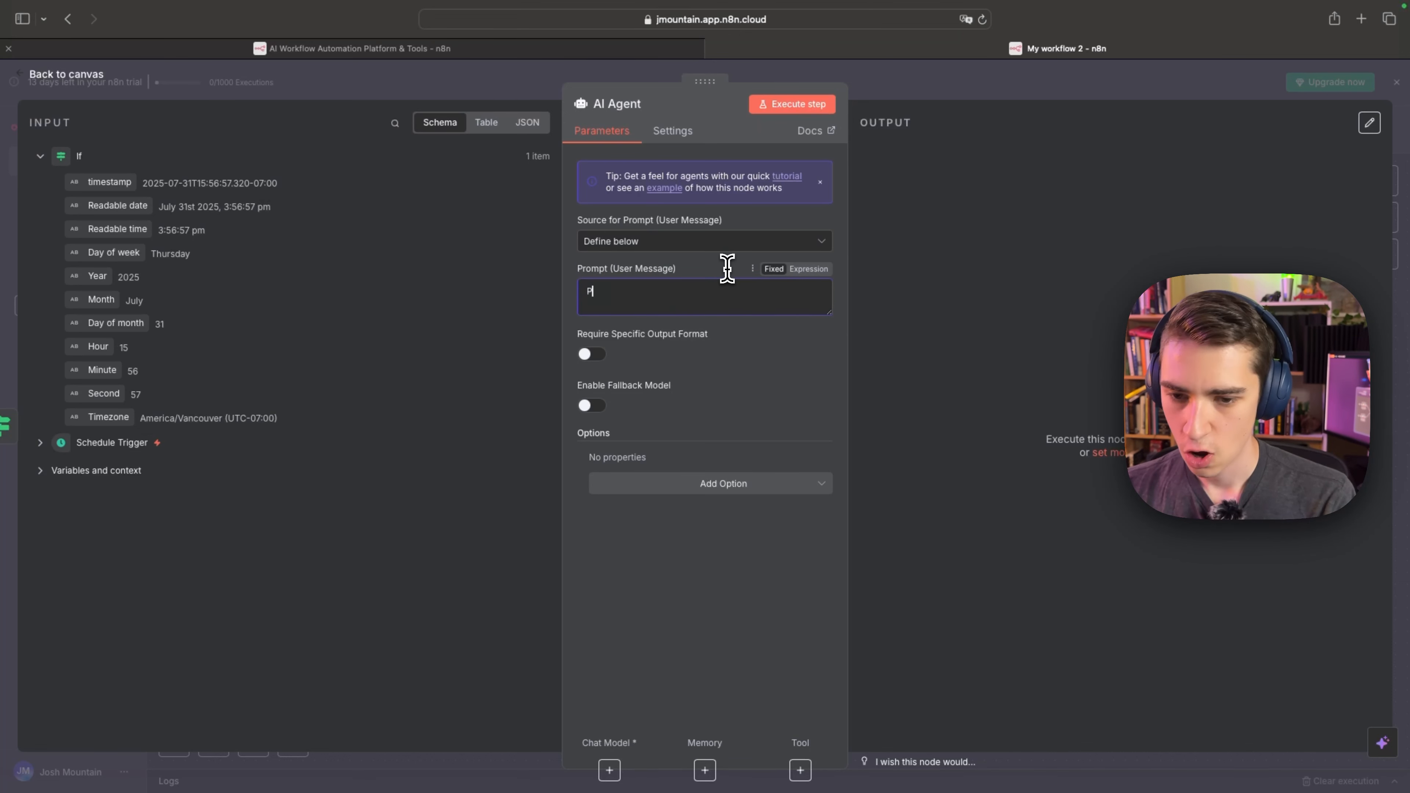
pyautogui.write('ull all data relate')
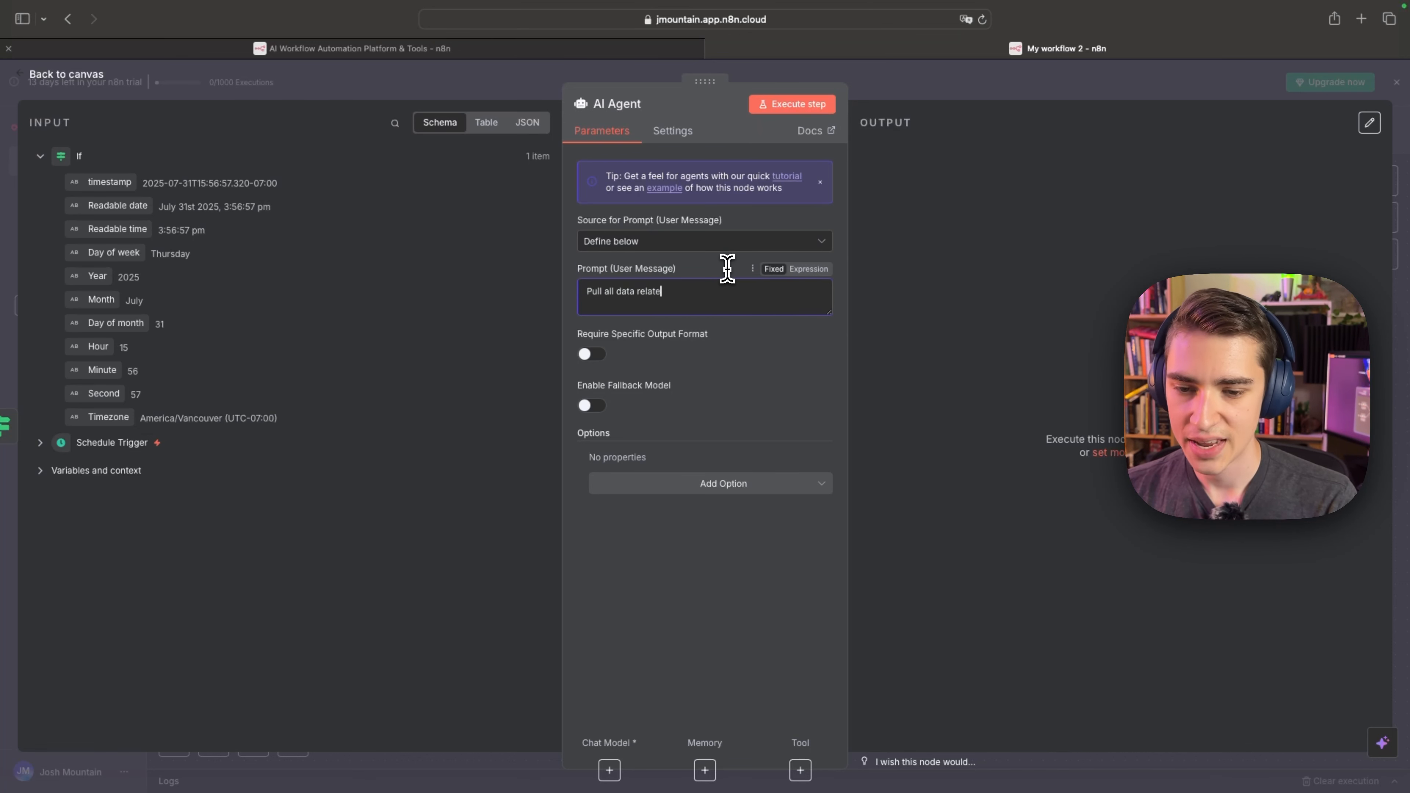
pyautogui.write('d to NV')
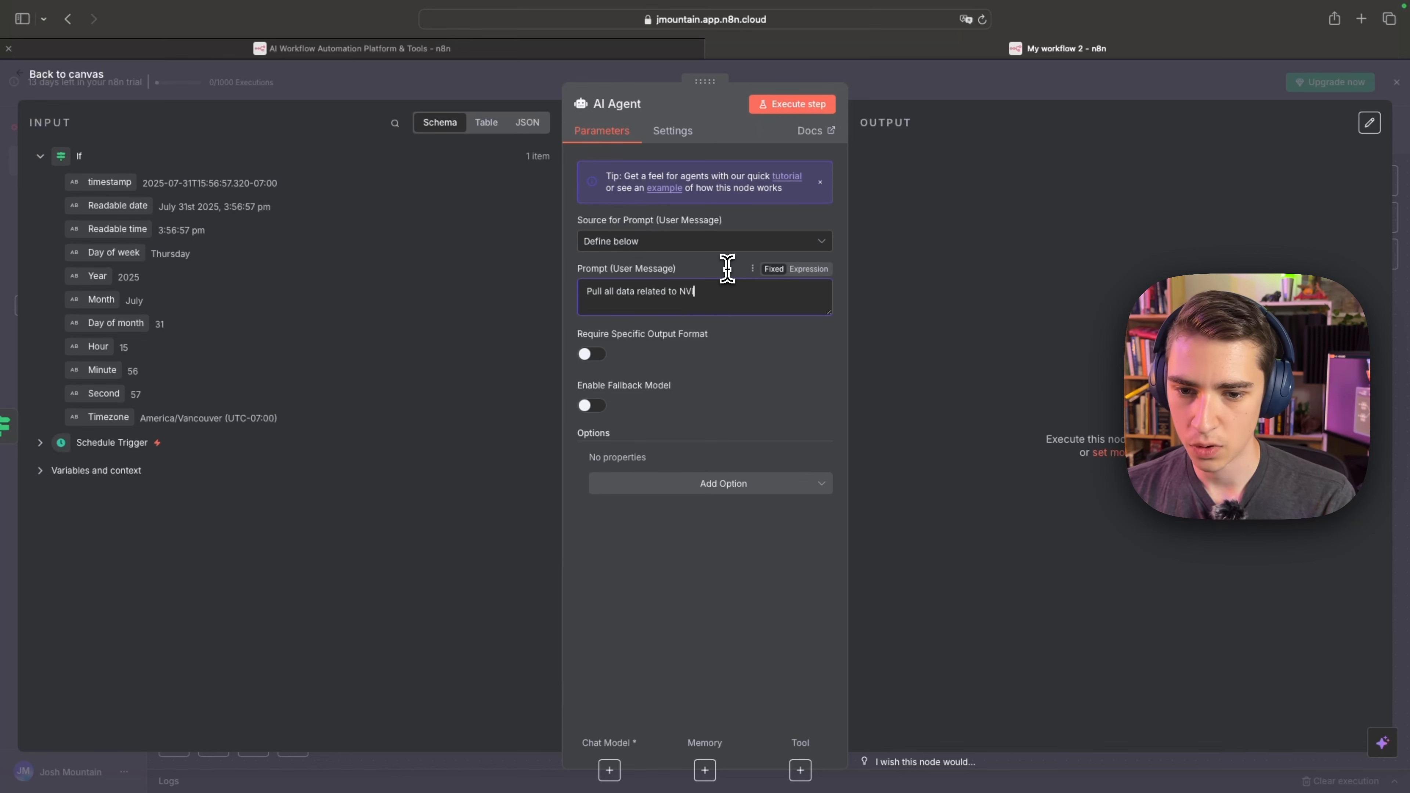
pyautogui.write('IDIA stock')
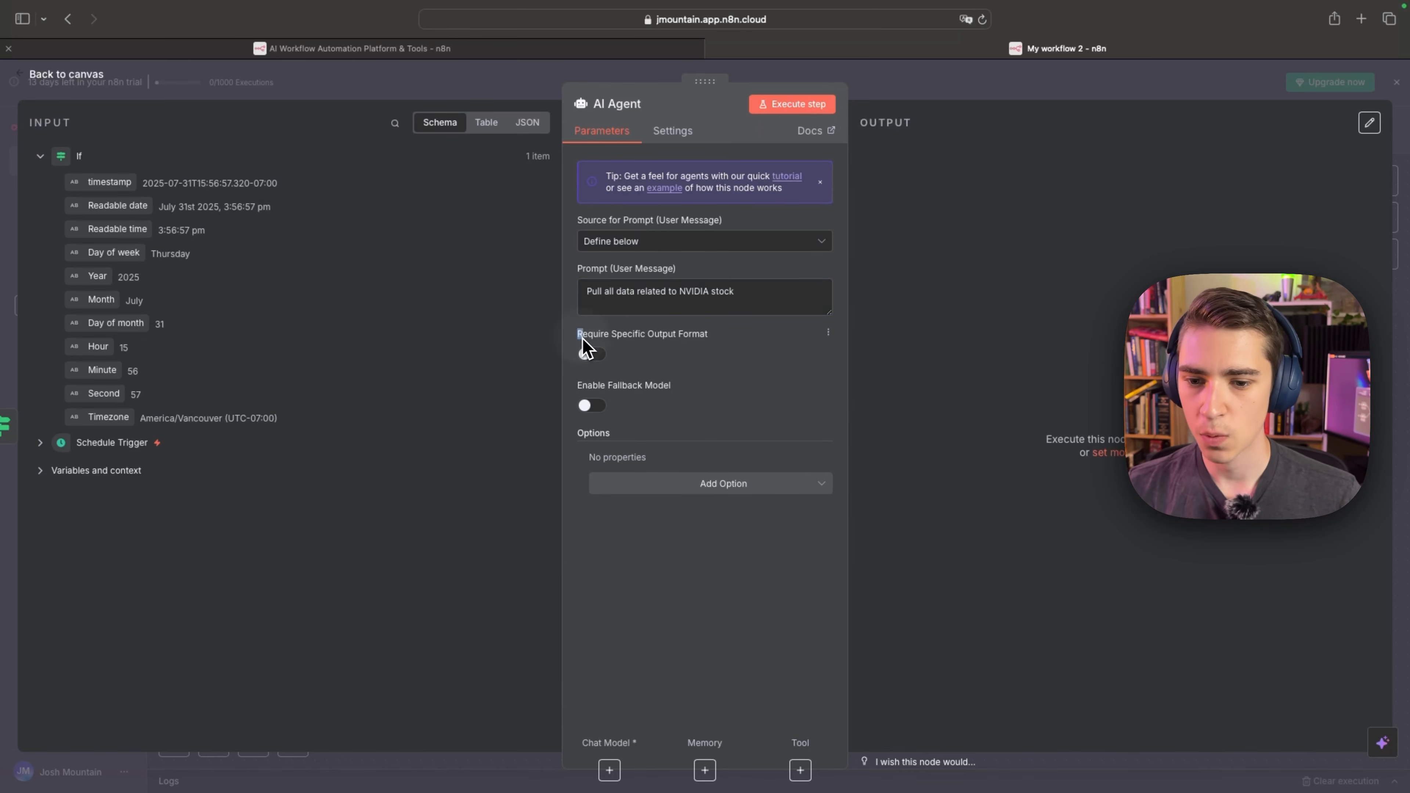
# Try the AI Agent's Require Specific Output Format and Enable Fallback Model settings, switching each one back off.
pyautogui.moveTo(578, 333); pyautogui.dragTo(711, 341)
pyautogui.click(721, 351)
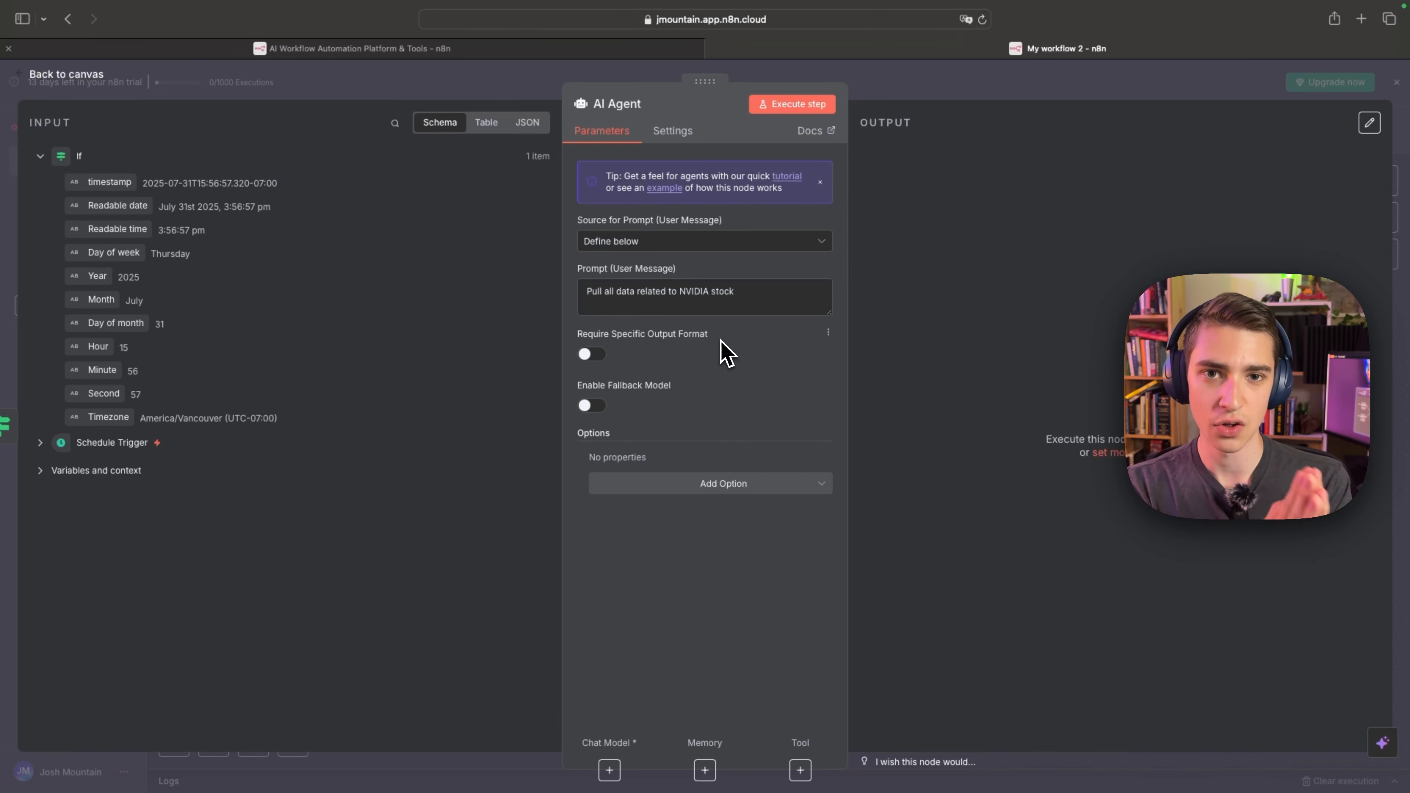
pyautogui.click(599, 359)
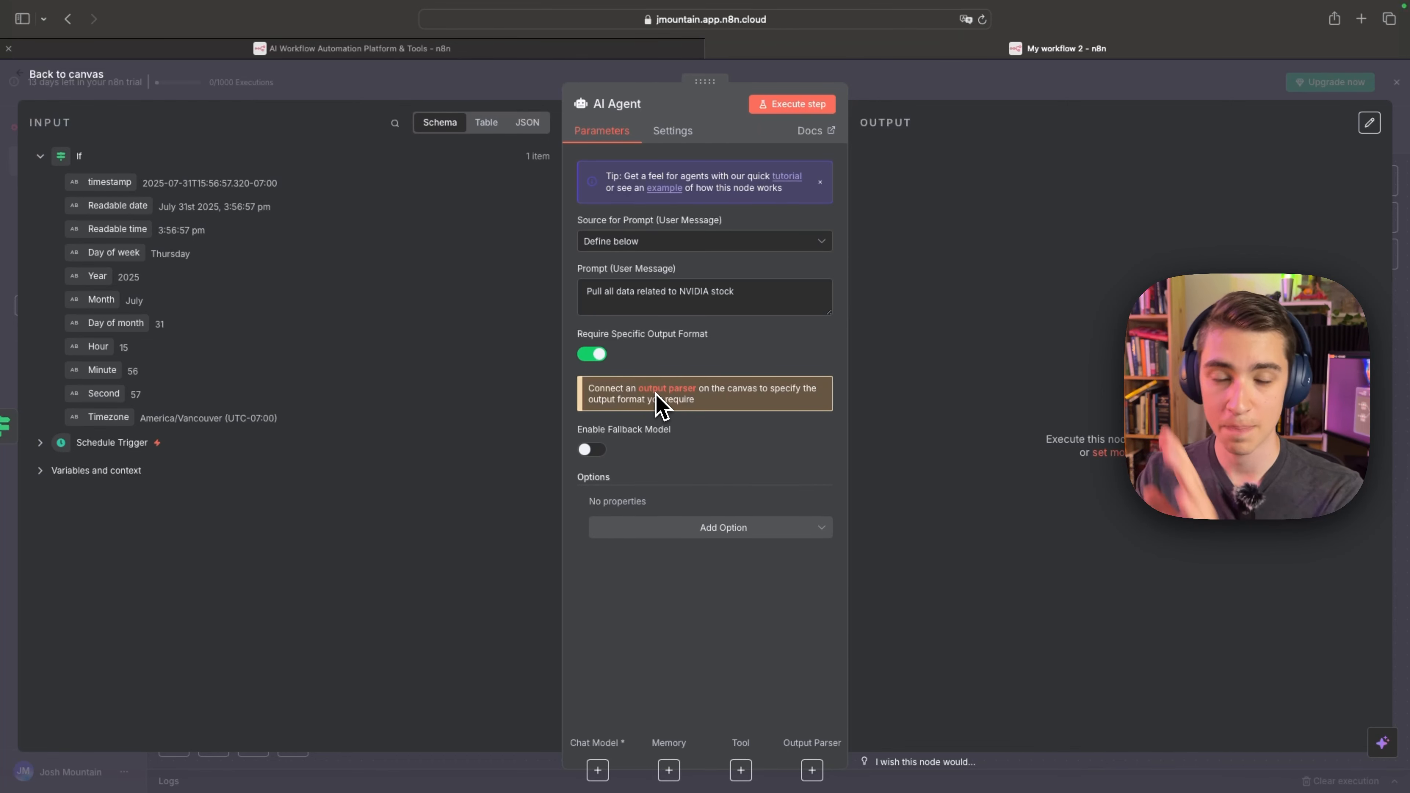
pyautogui.click(592, 354)
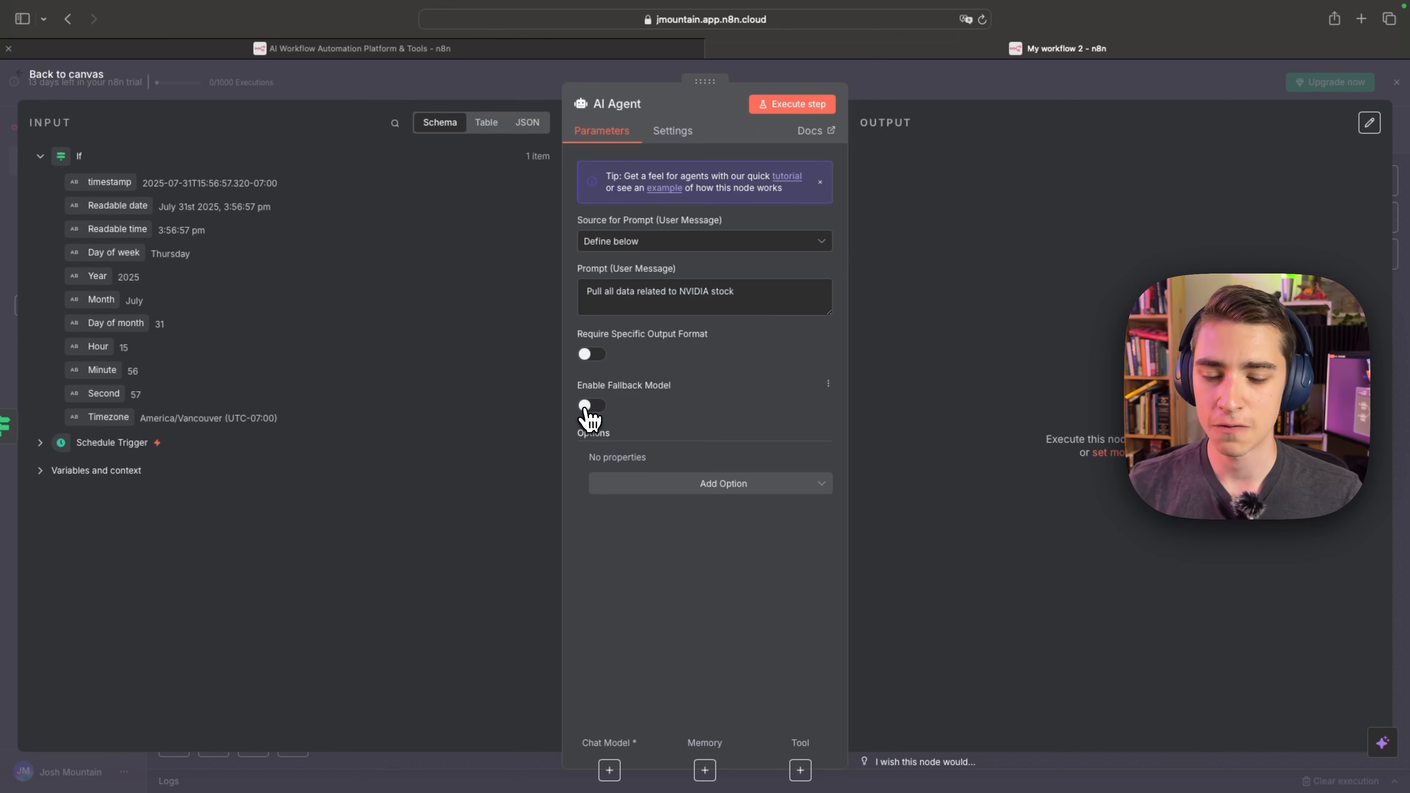
pyautogui.click(591, 406)
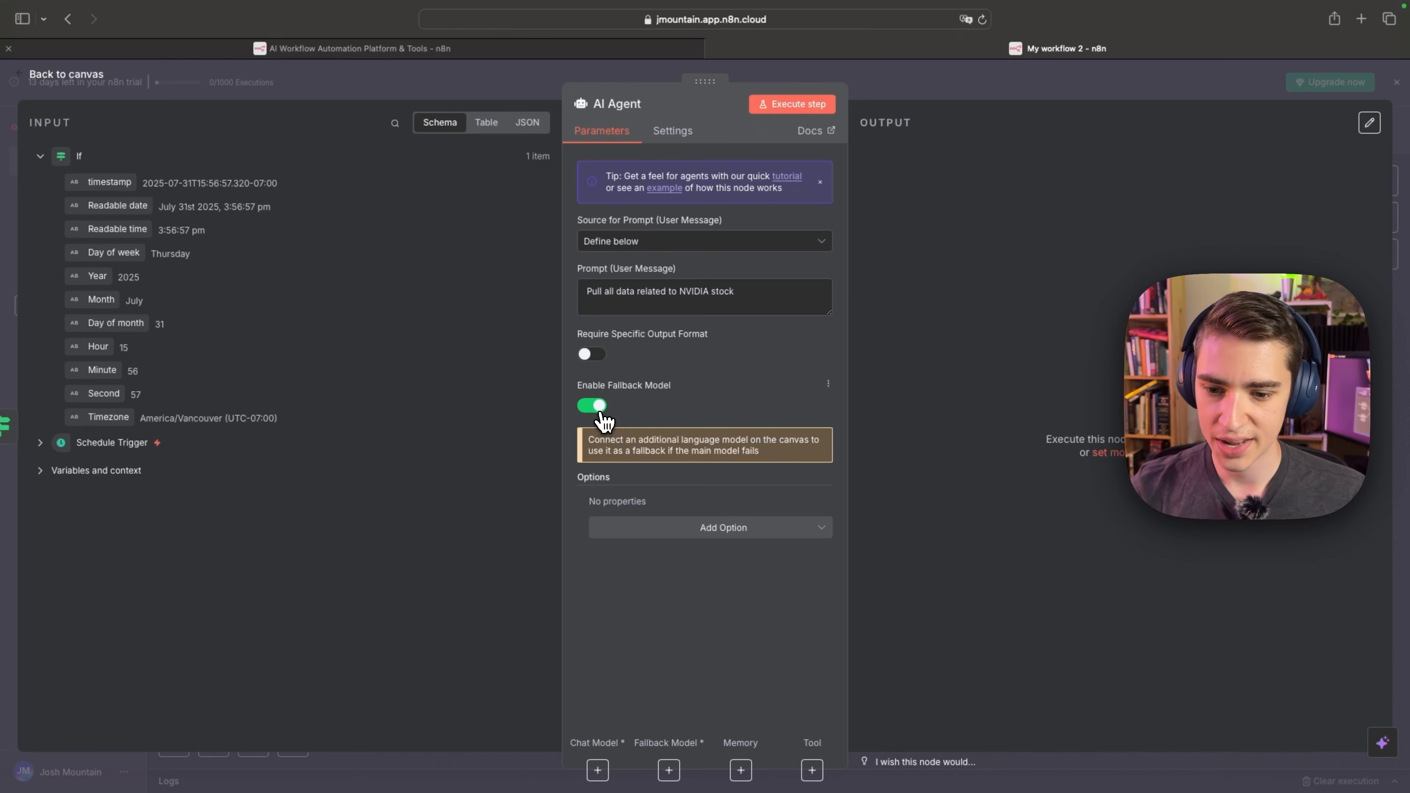
pyautogui.click(597, 407)
# Review the AI Agent's additional options, its node settings and the available On Error behaviours.
pyautogui.click(730, 484)
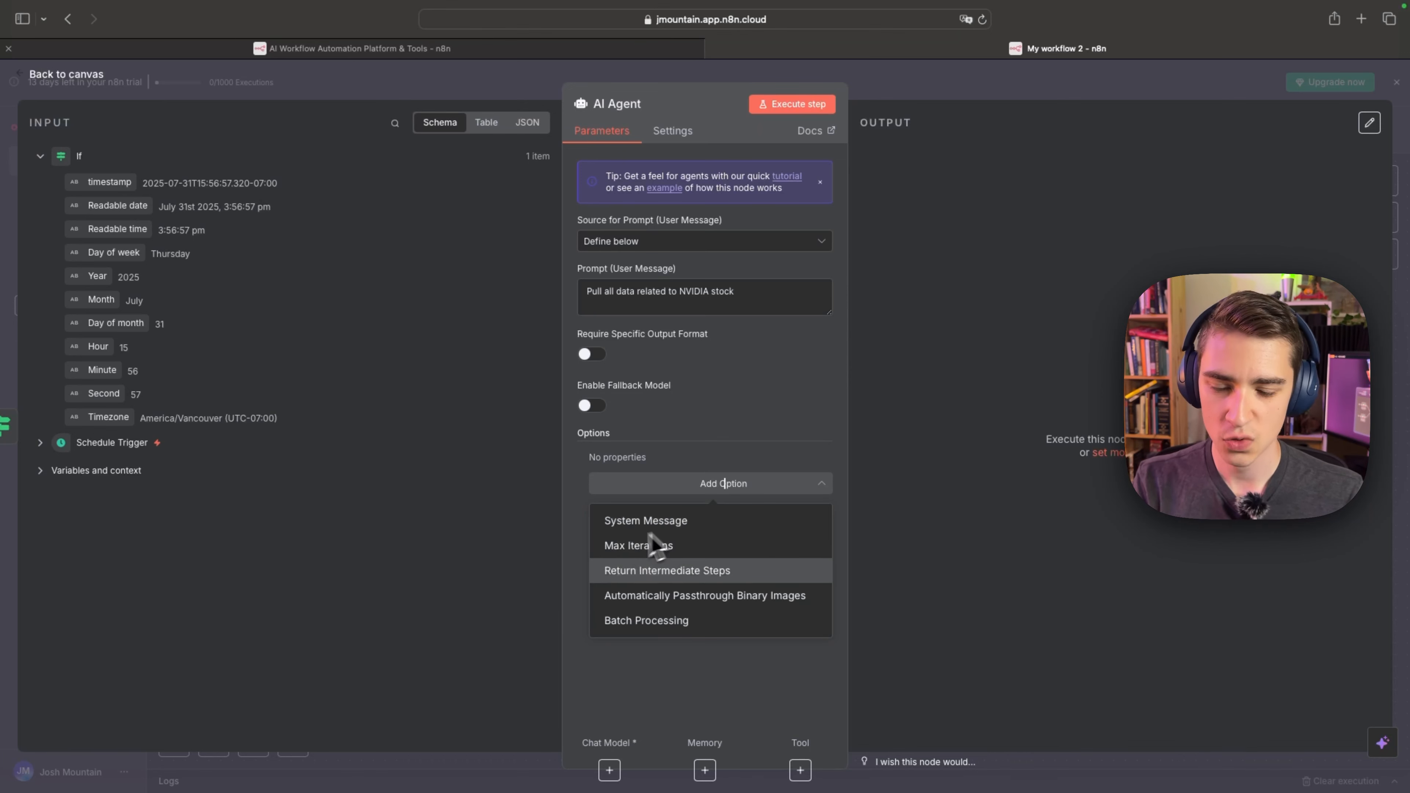
pyautogui.click(724, 431)
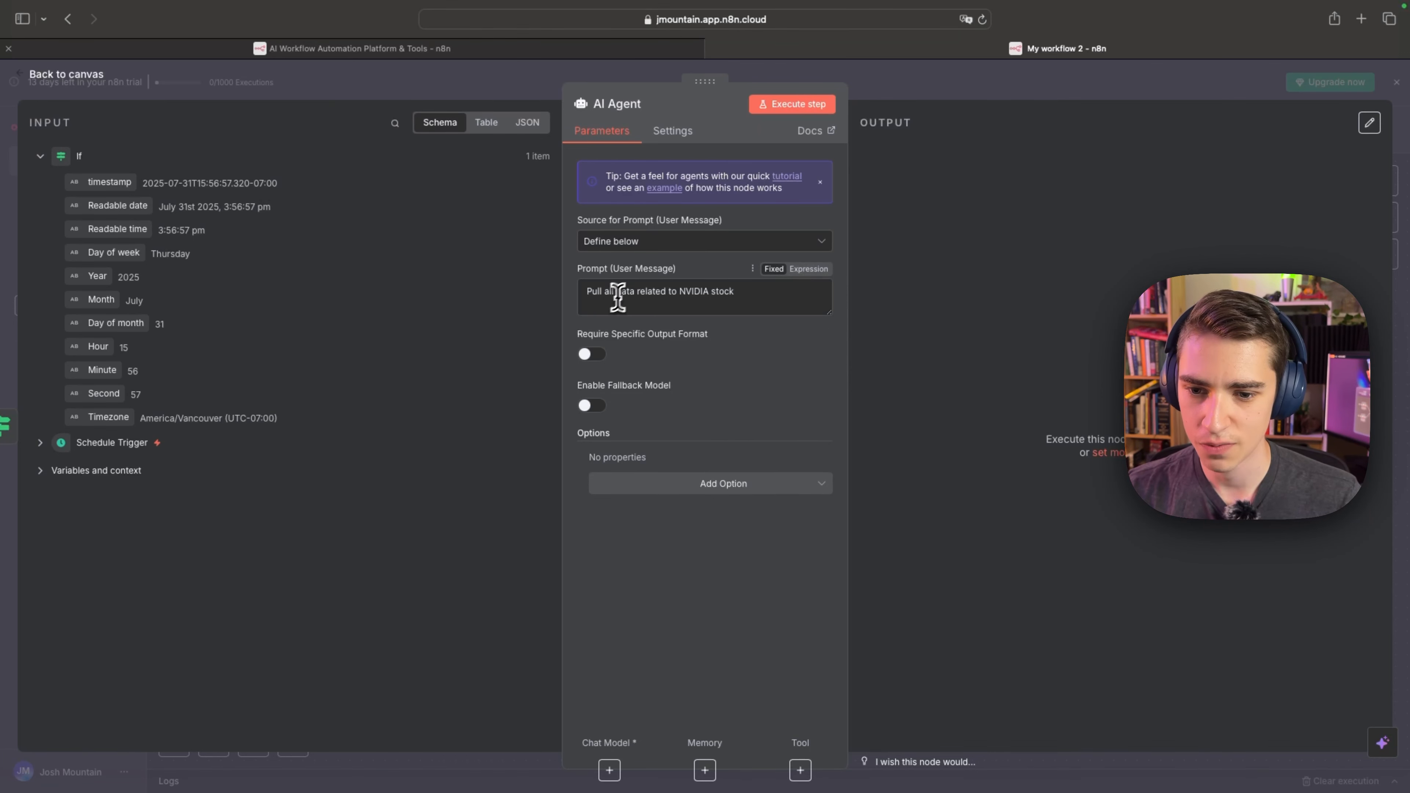
pyautogui.moveTo(586, 292); pyautogui.dragTo(747, 292)
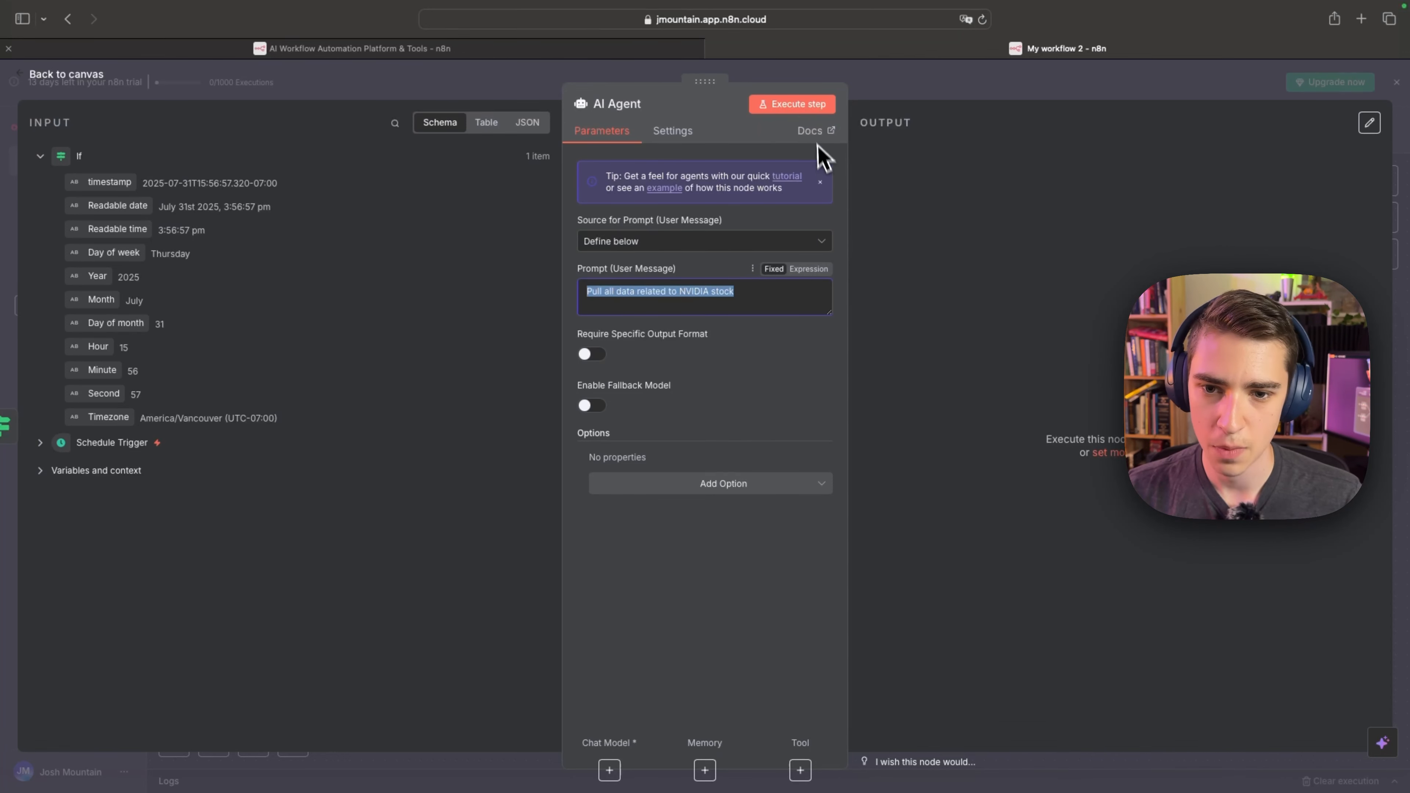
pyautogui.click(713, 138)
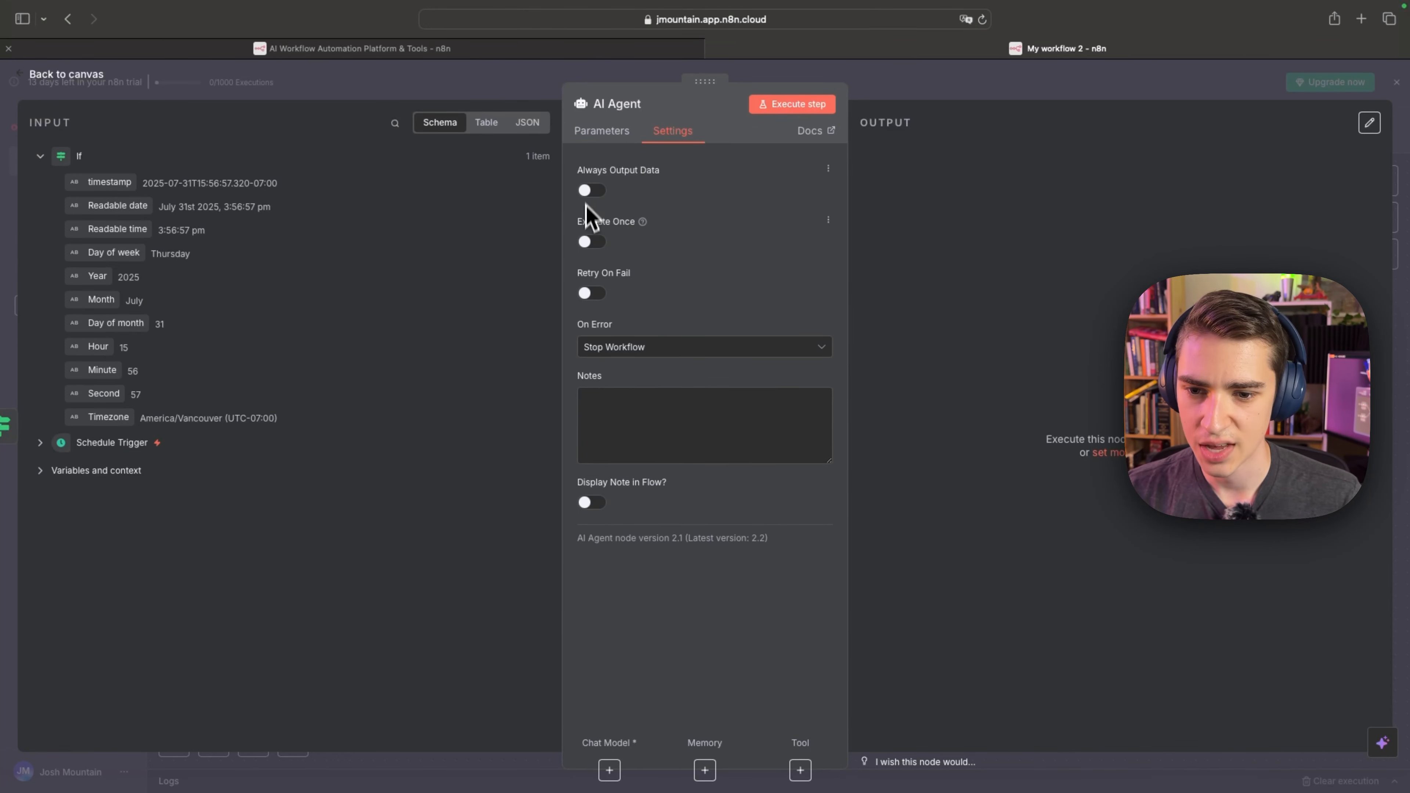
pyautogui.moveTo(644, 225)
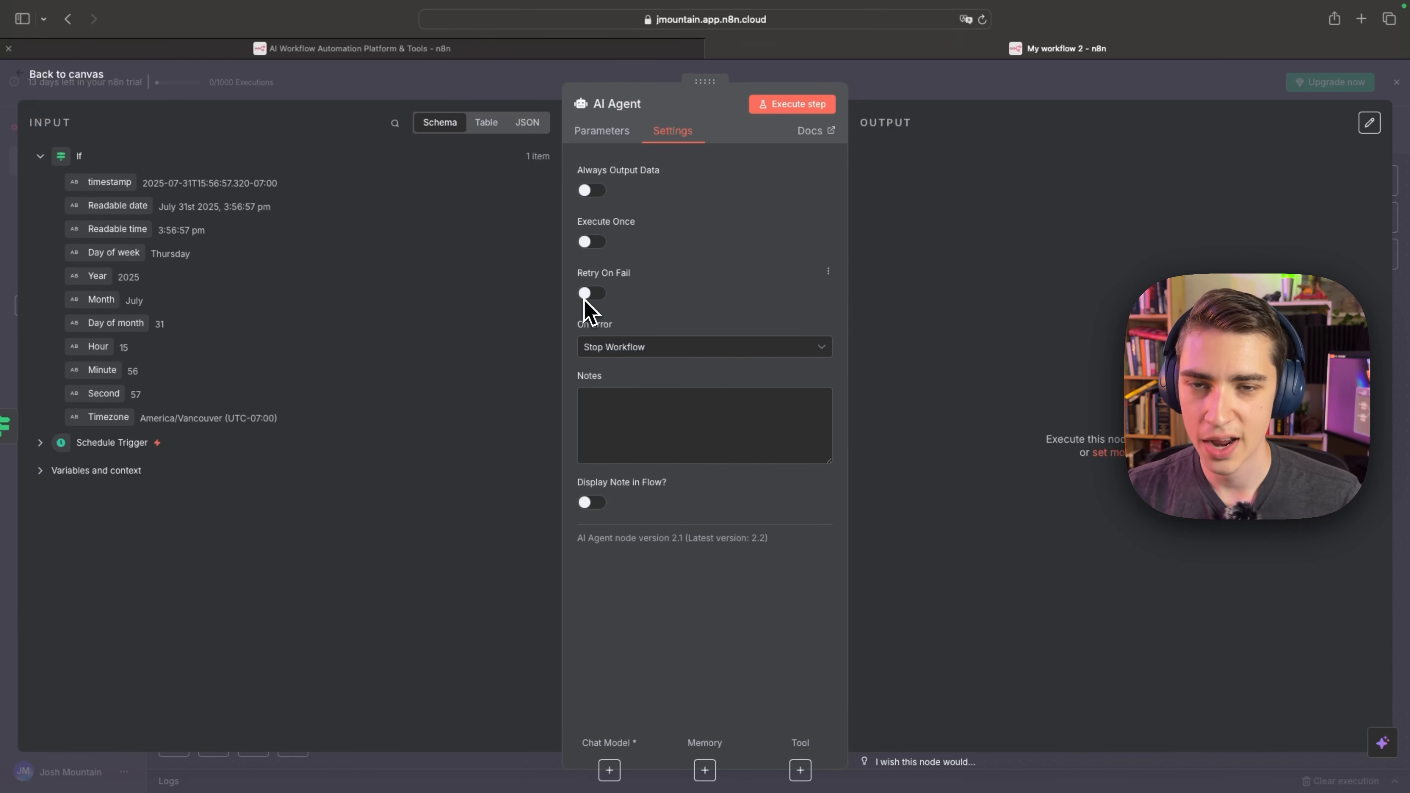
pyautogui.click(674, 354)
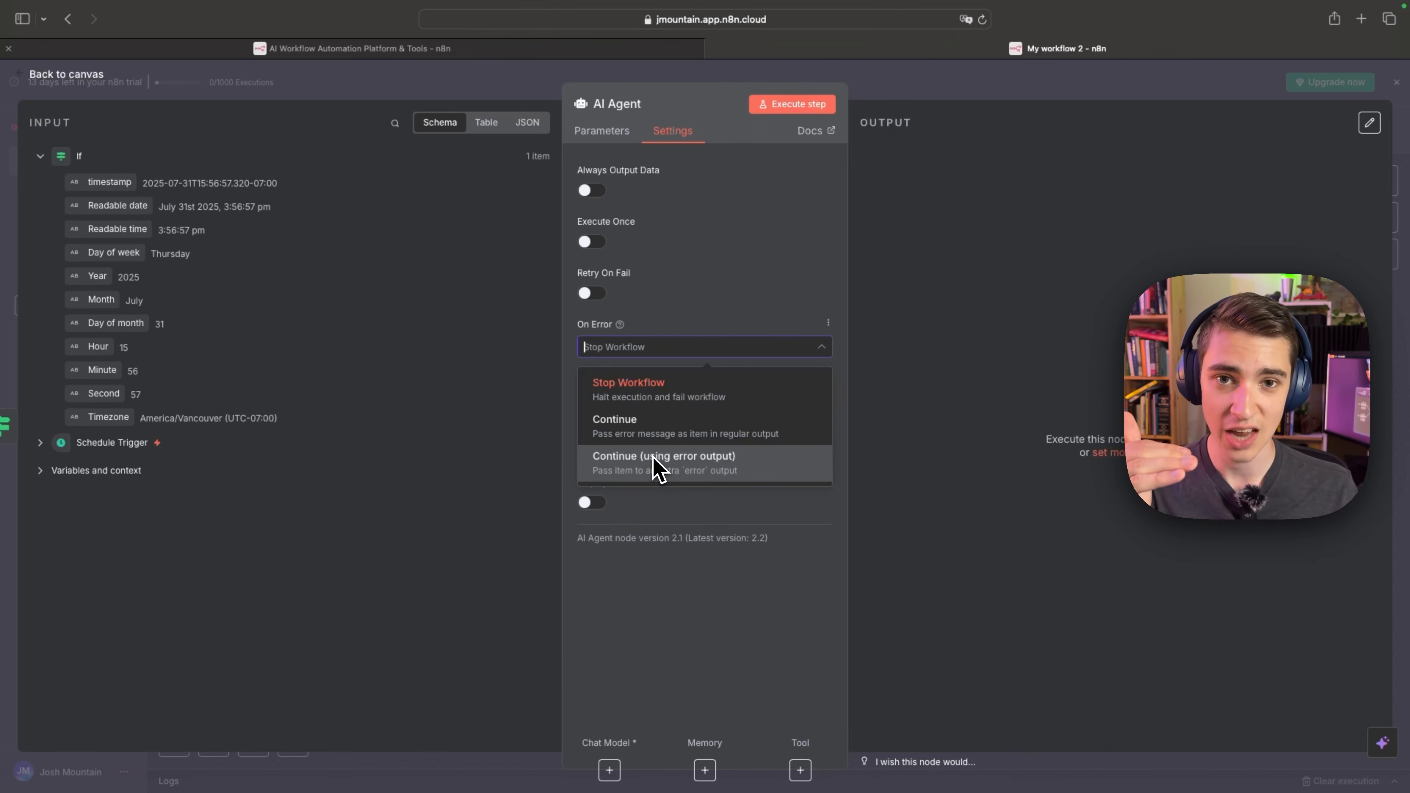
pyautogui.click(738, 345)
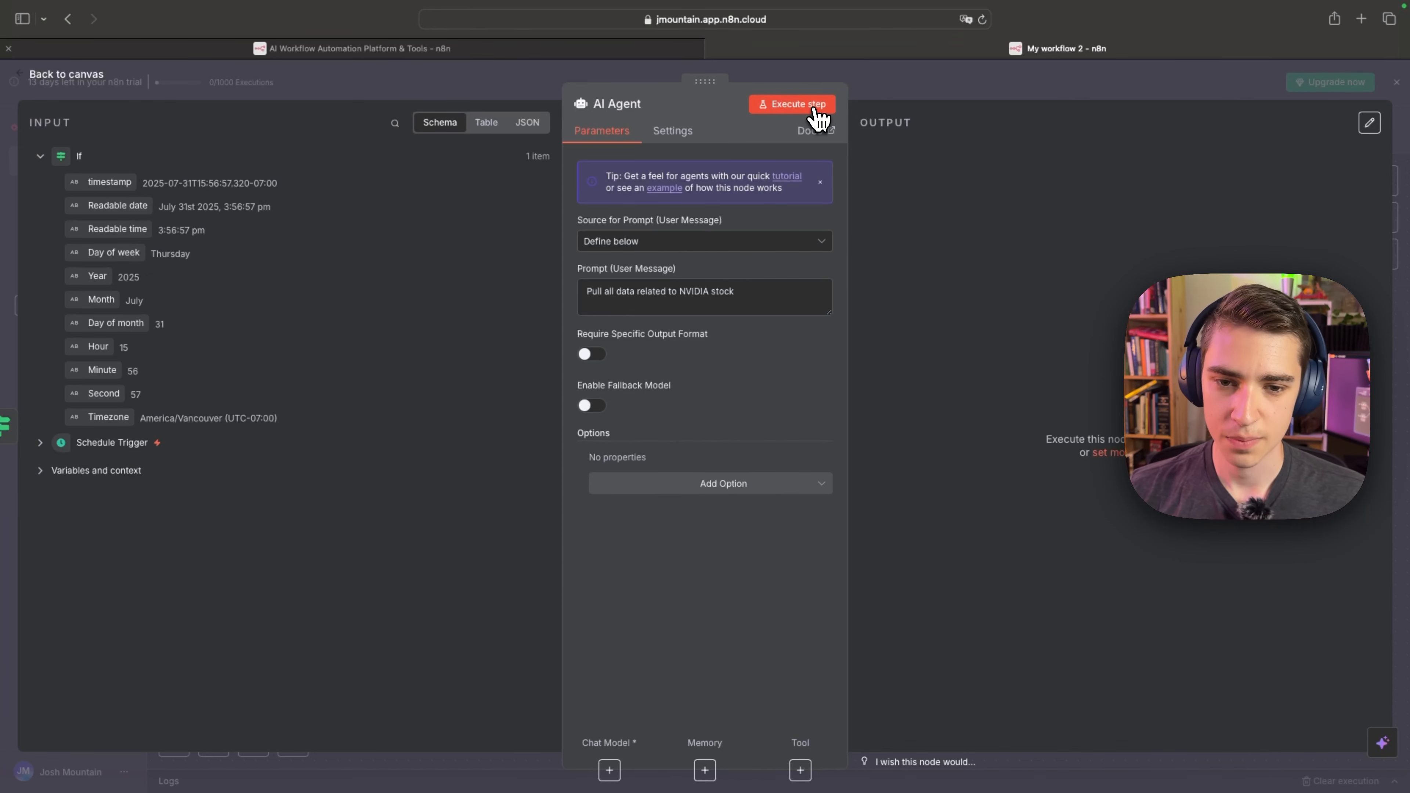
# Execute the AI Agent step and expand the error details to read the stack trace.
pyautogui.click(814, 109)
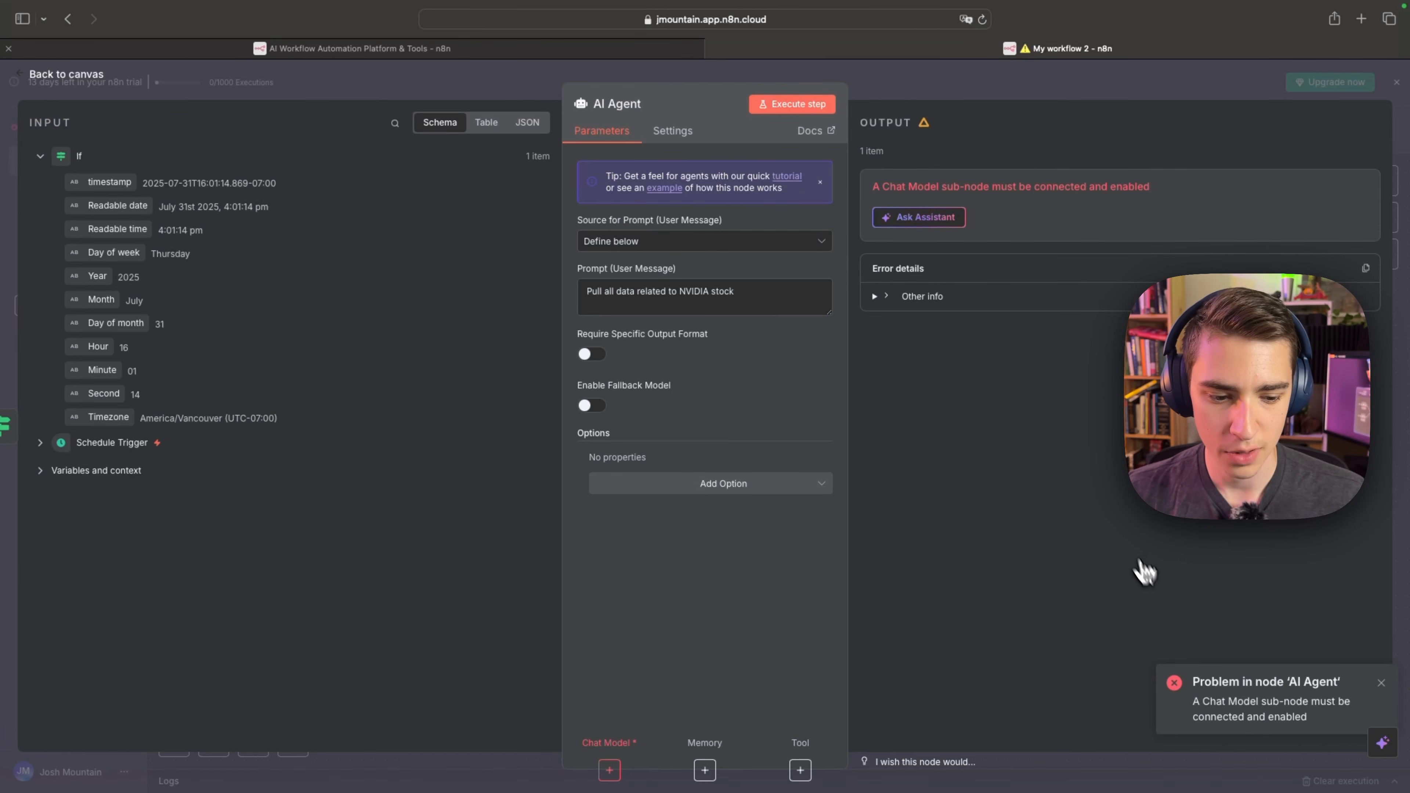
pyautogui.moveTo(1194, 704); pyautogui.dragTo(1323, 721)
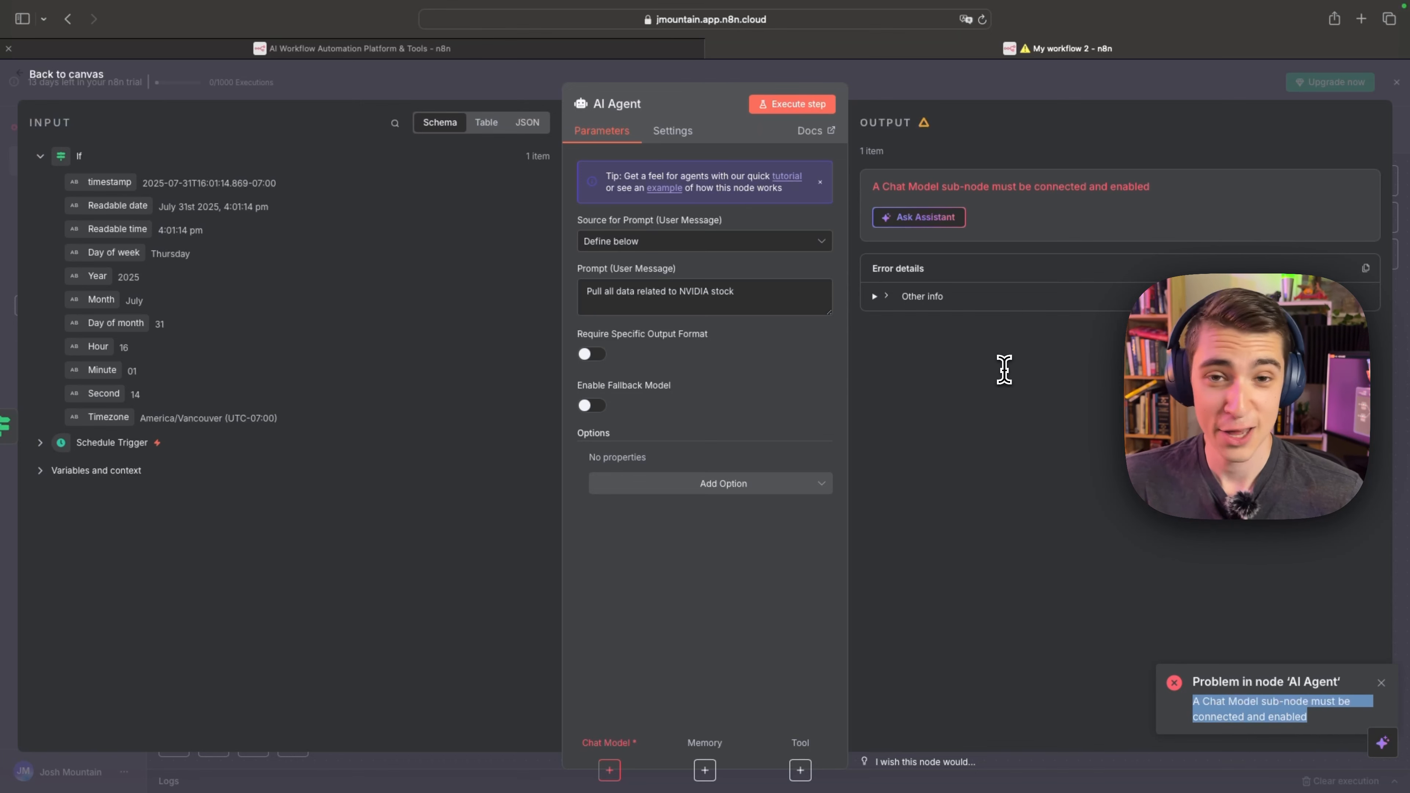
pyautogui.click(885, 299)
pyautogui.scroll(-1, 1089, 394)
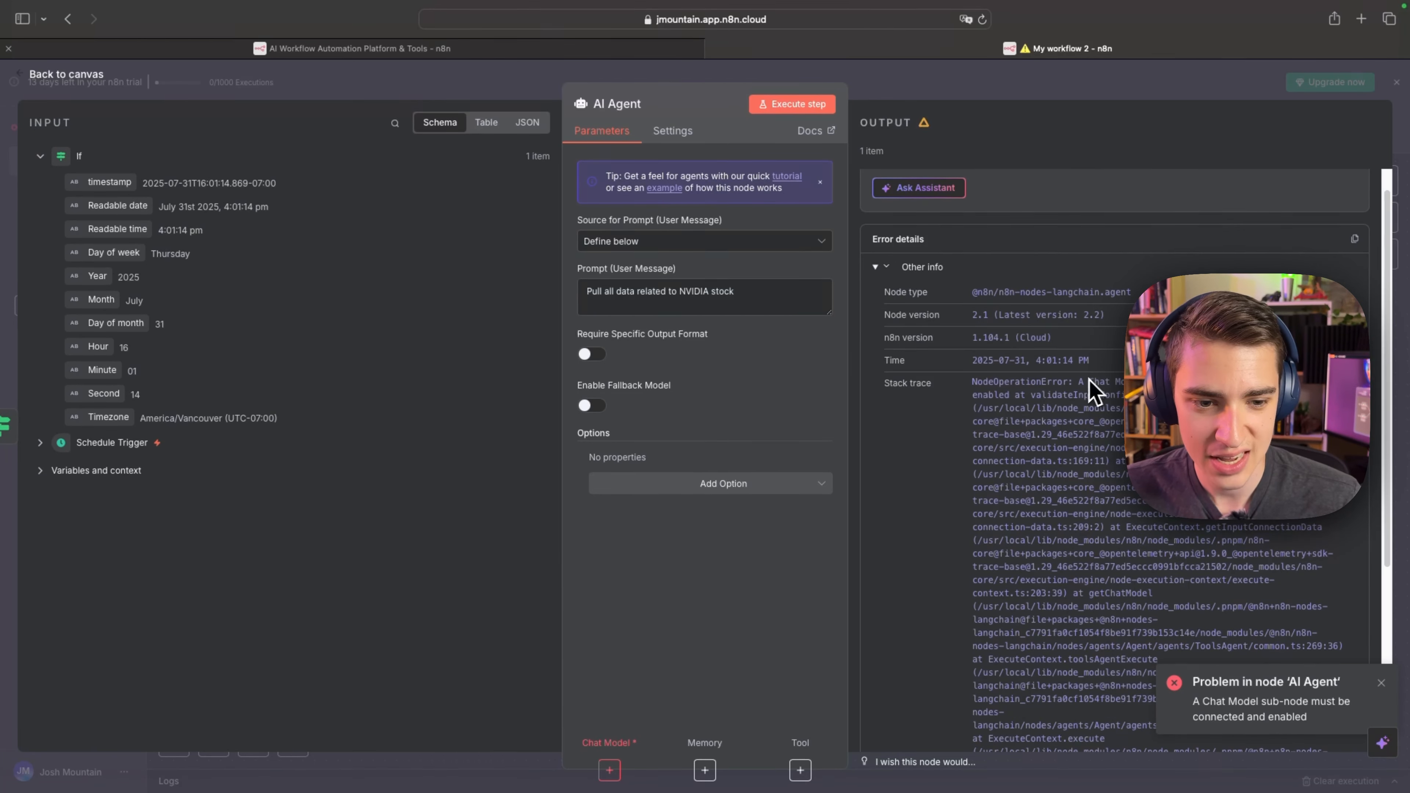
pyautogui.moveTo(1080, 382); pyautogui.dragTo(1128, 395)
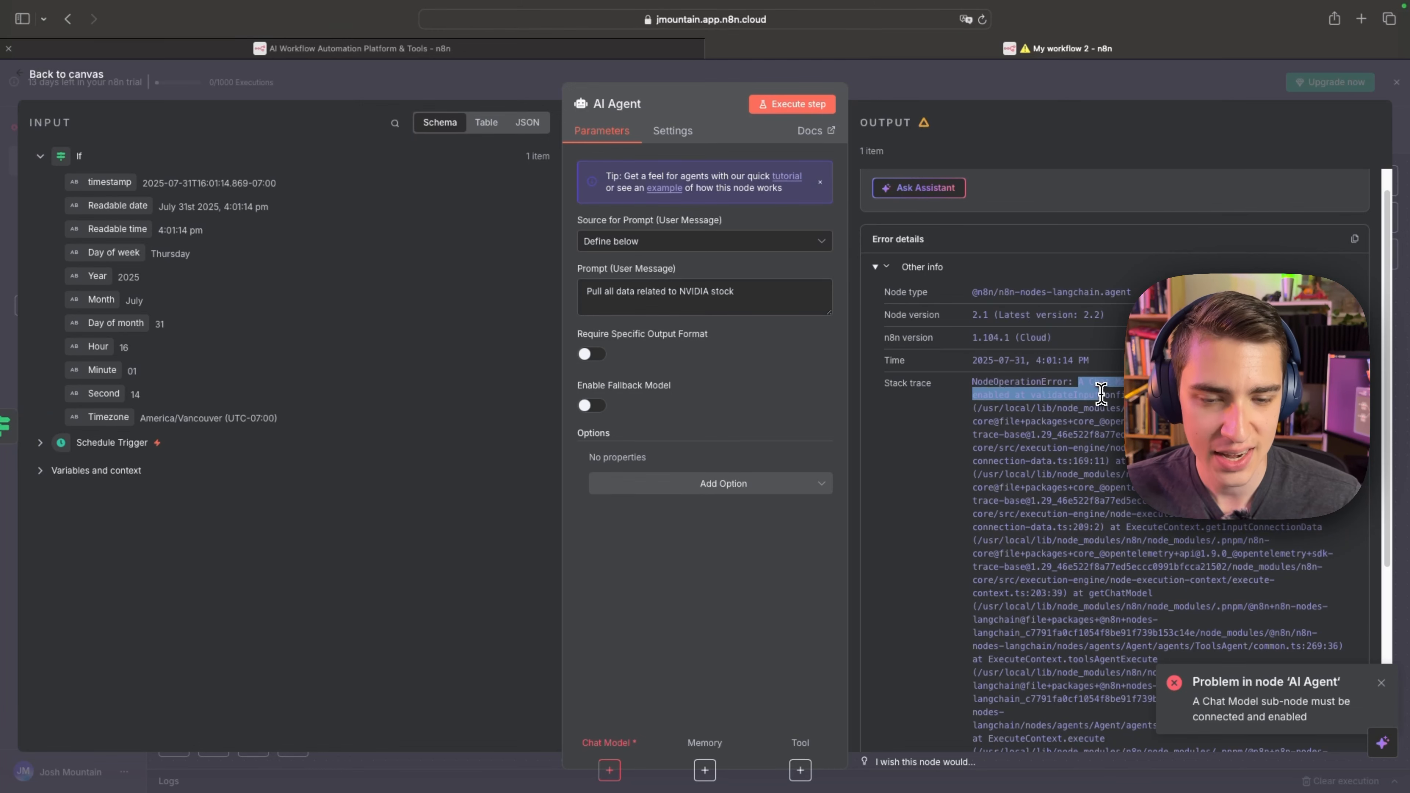
pyautogui.scroll(1, 1105, 400)
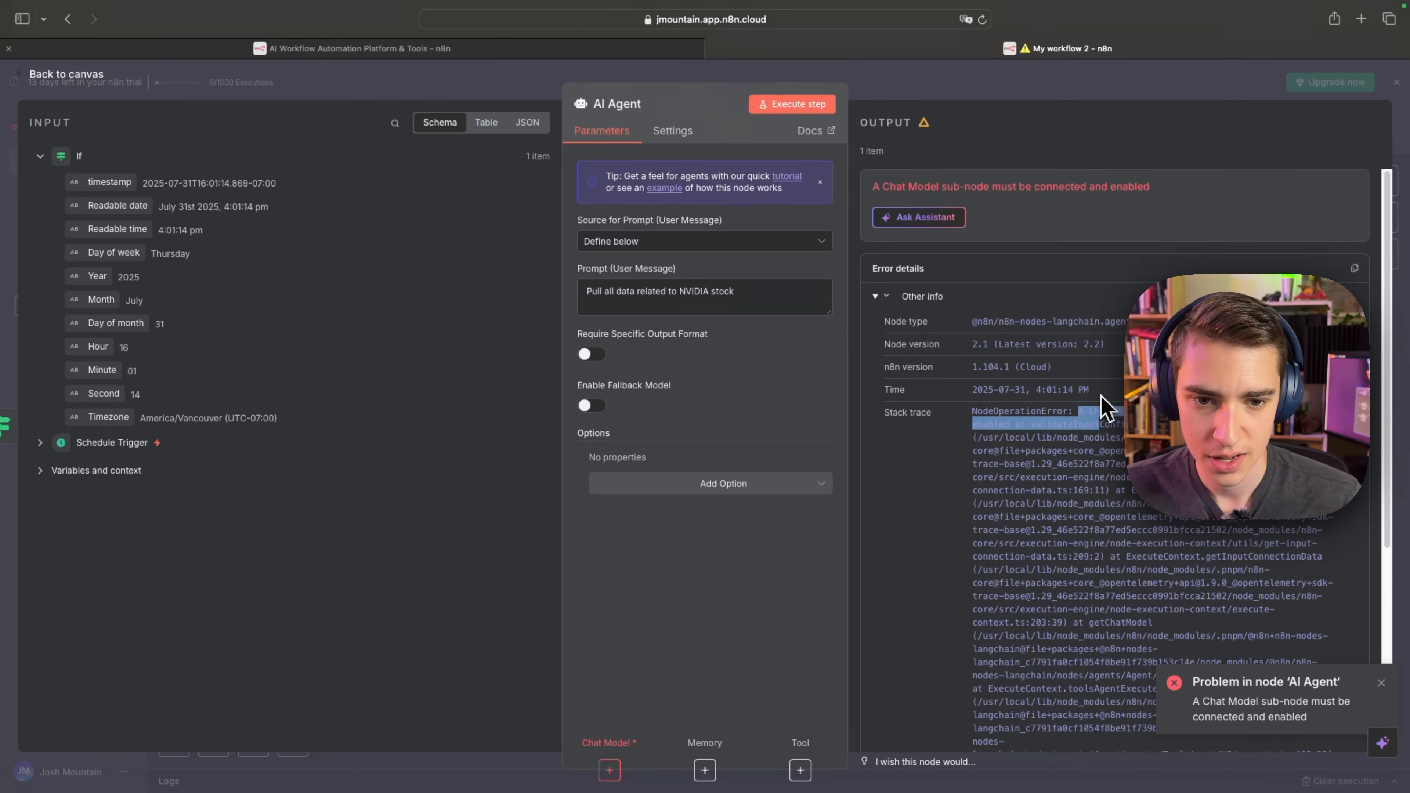
# Ask the AI Assistant for a solution to the AI Agent error and read its answer.
pyautogui.click(915, 222)
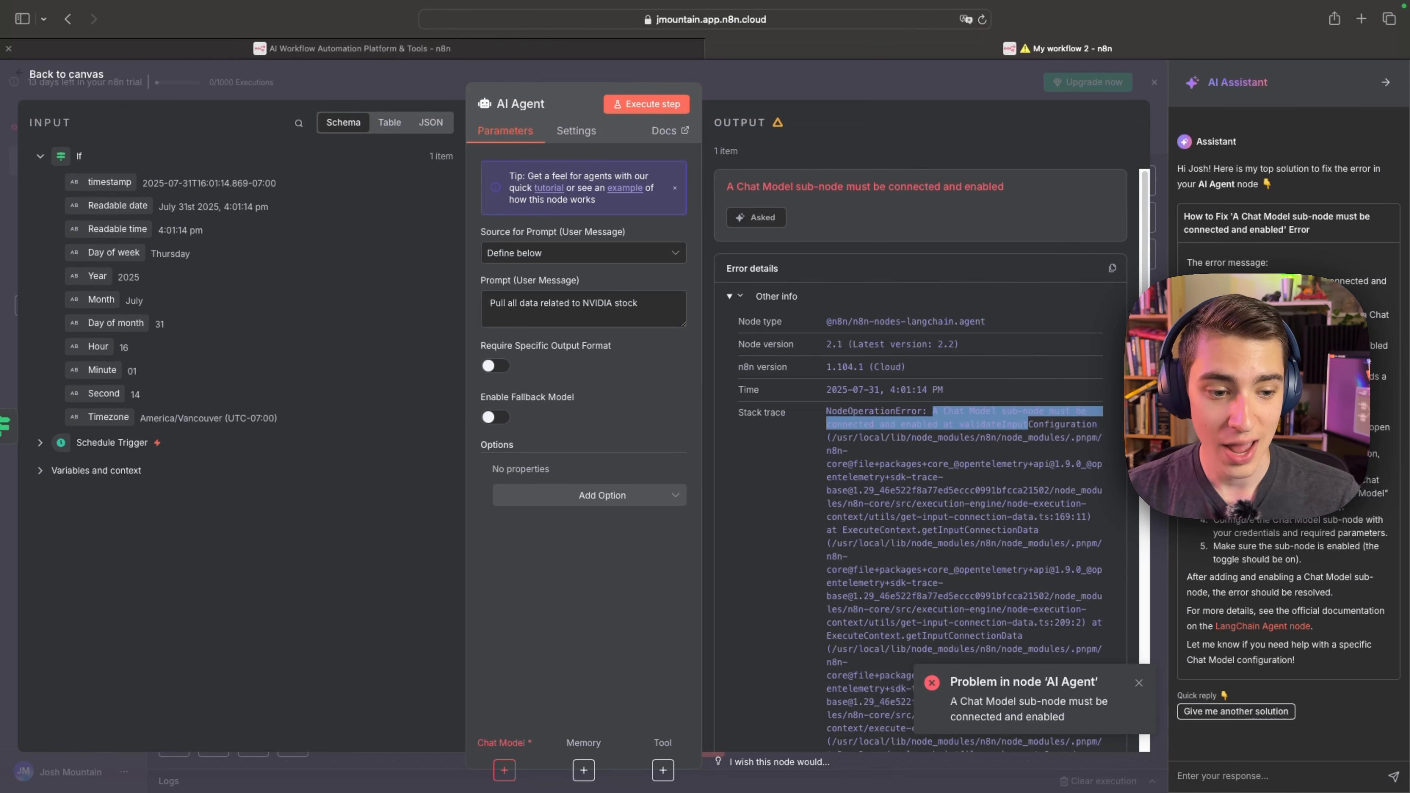
pyautogui.click(1029, 426)
pyautogui.moveTo(1365, 480); pyautogui.dragTo(1296, 555)
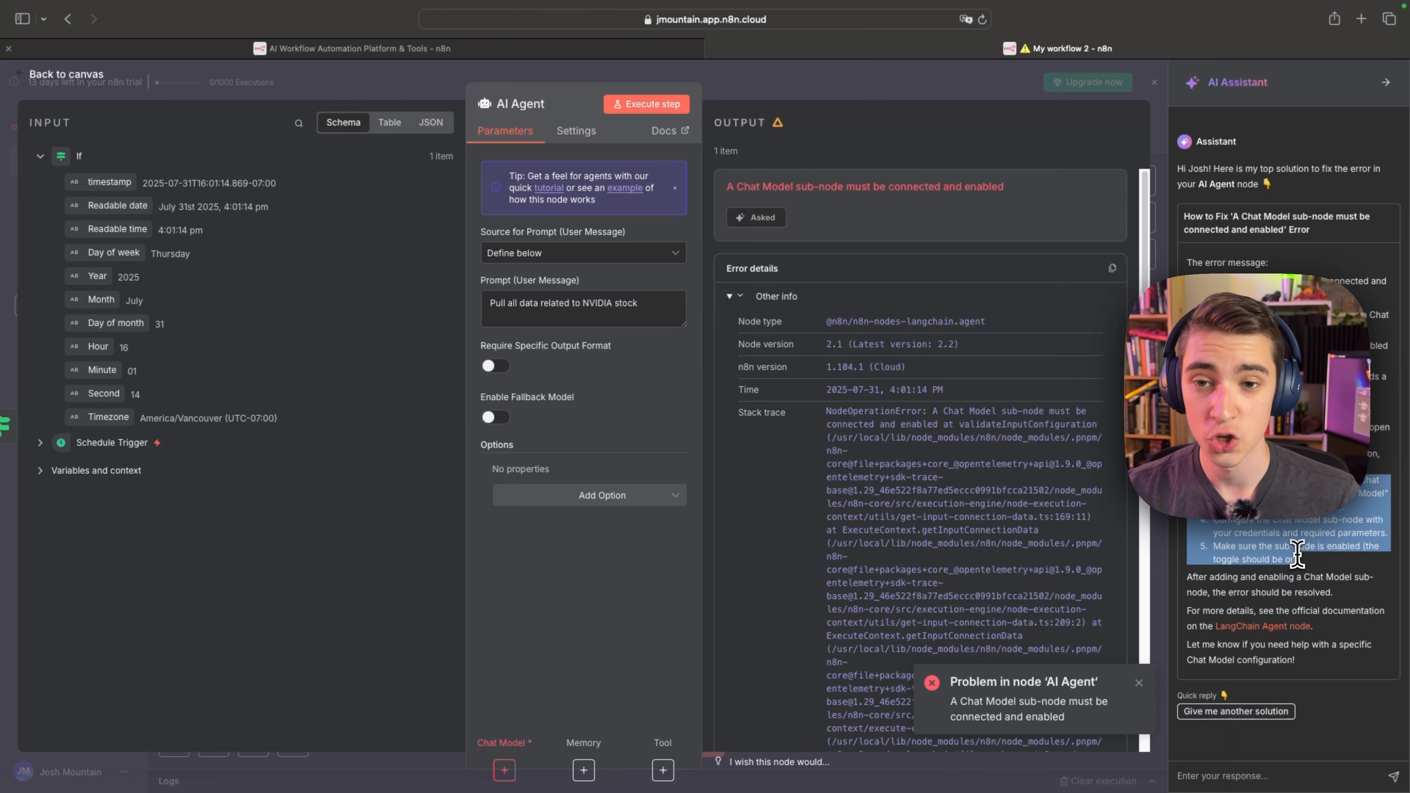
# Return to the canvas and attach an OpenAI Chat Model to the AI Agent's Chat Model connection.
pyautogui.click(67, 75)
pyautogui.click(665, 567)
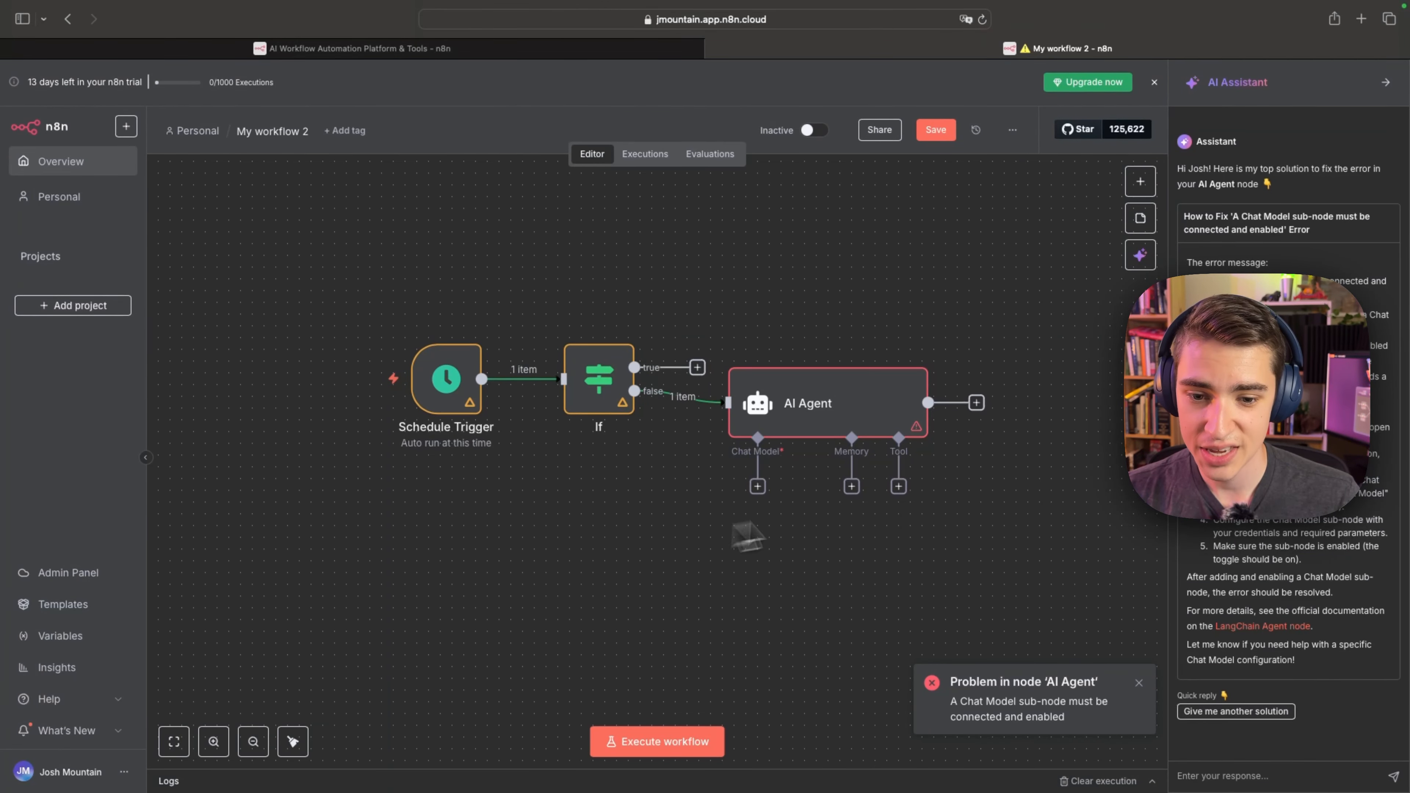
pyautogui.moveTo(859, 309); pyautogui.dragTo(785, 191)
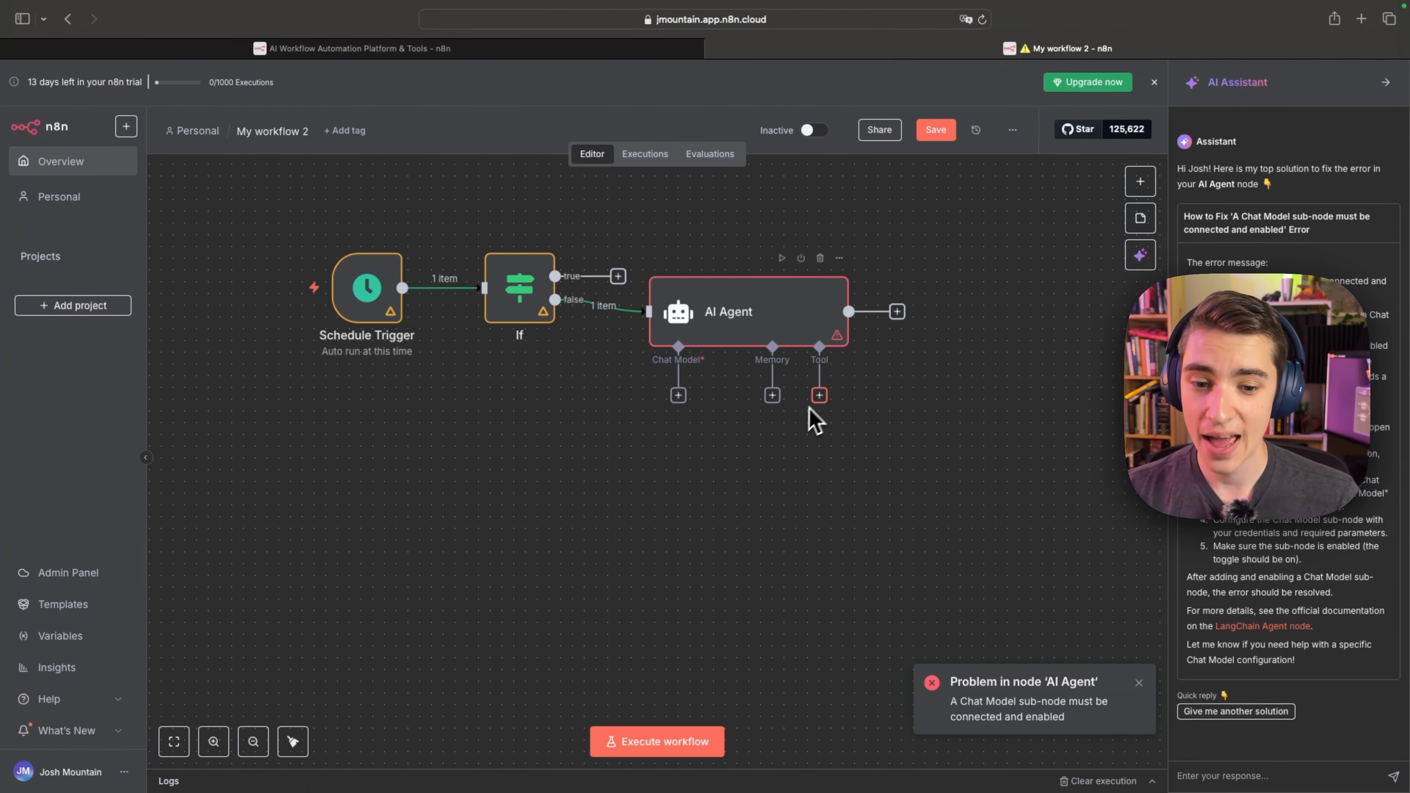
pyautogui.click(678, 396)
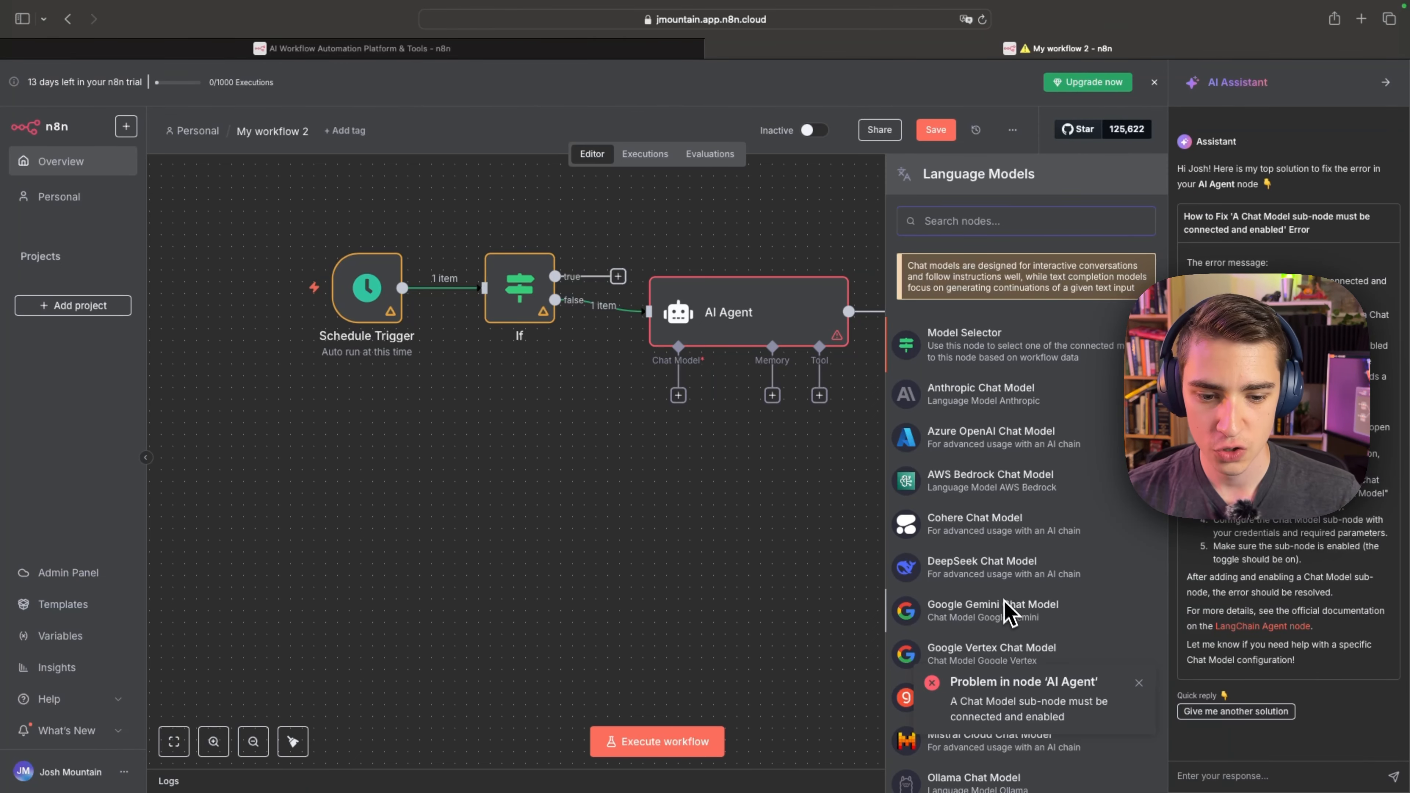
pyautogui.moveTo(1010, 611); pyautogui.dragTo(791, 653)
pyautogui.scroll(-3, 1096, 640)
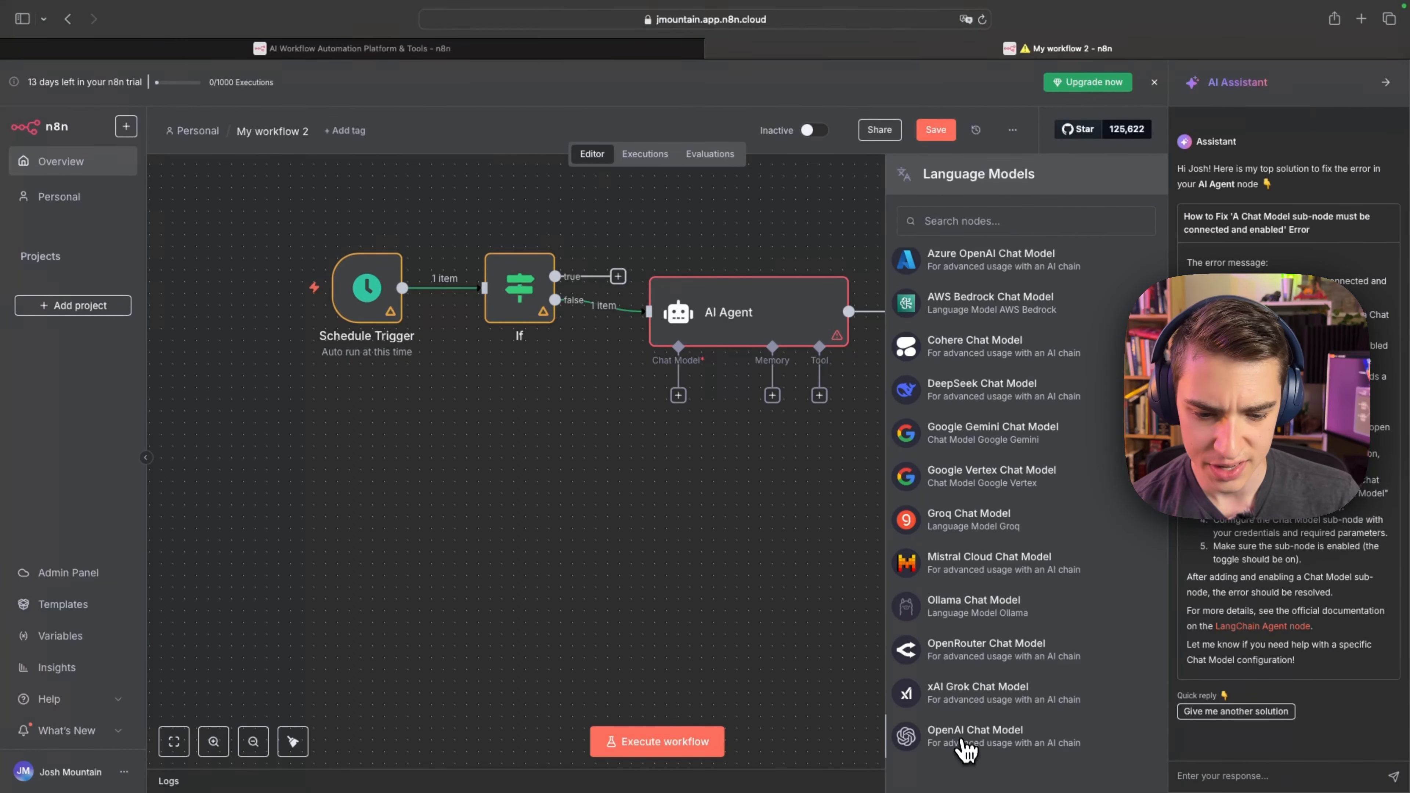
pyautogui.click(965, 738)
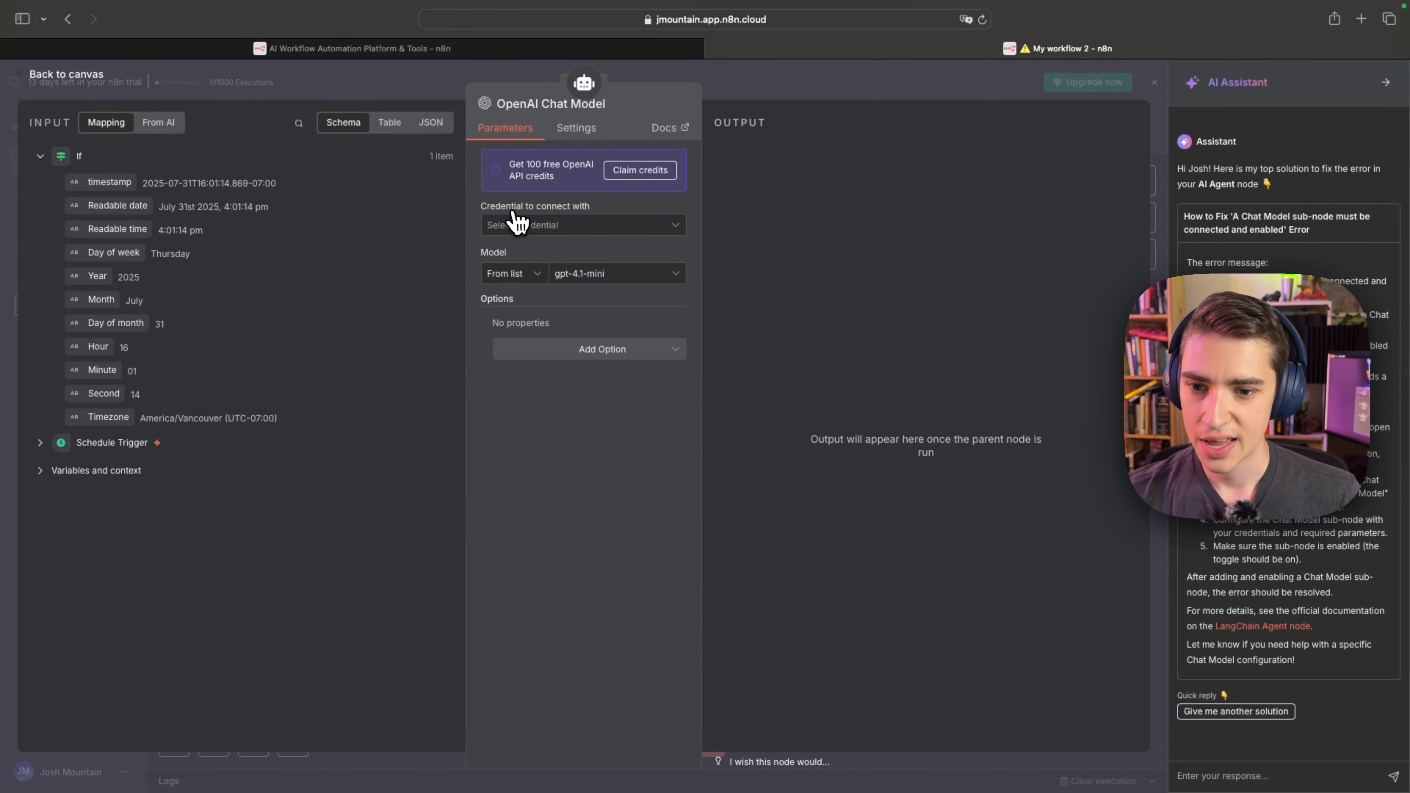
# Claim the 100 free OpenAI API credits as the credential for the OpenAI Chat Model.
pyautogui.click(639, 233)
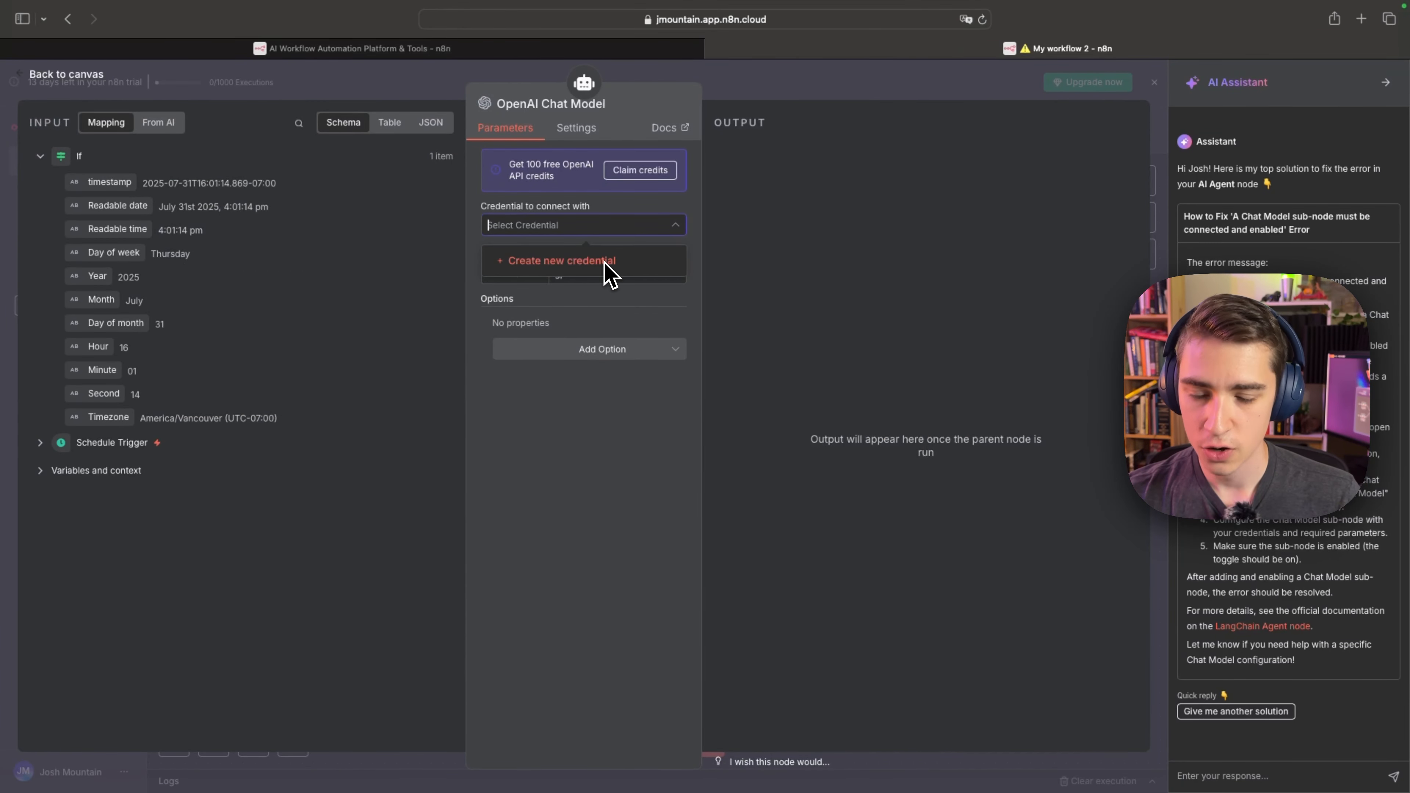
pyautogui.click(784, 250)
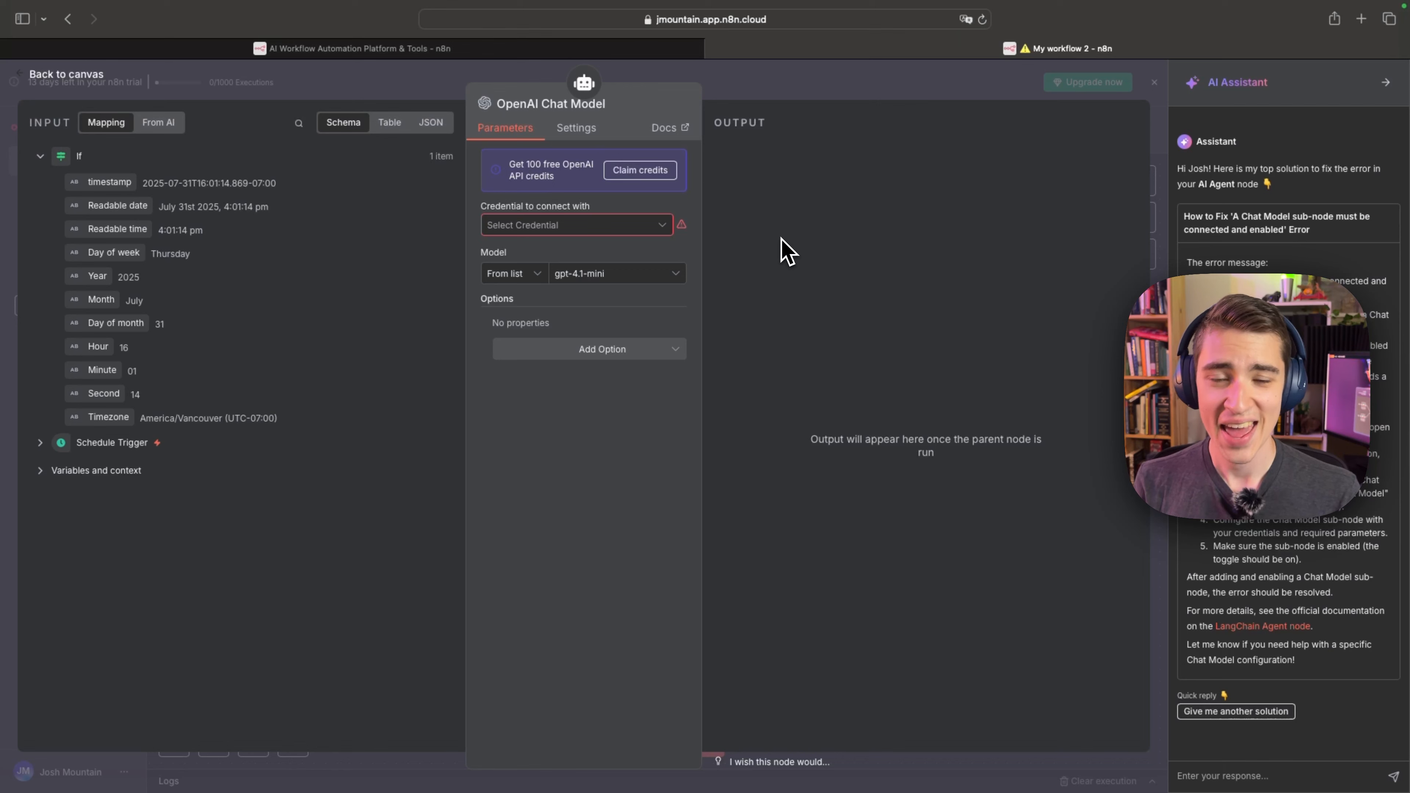
pyautogui.click(640, 170)
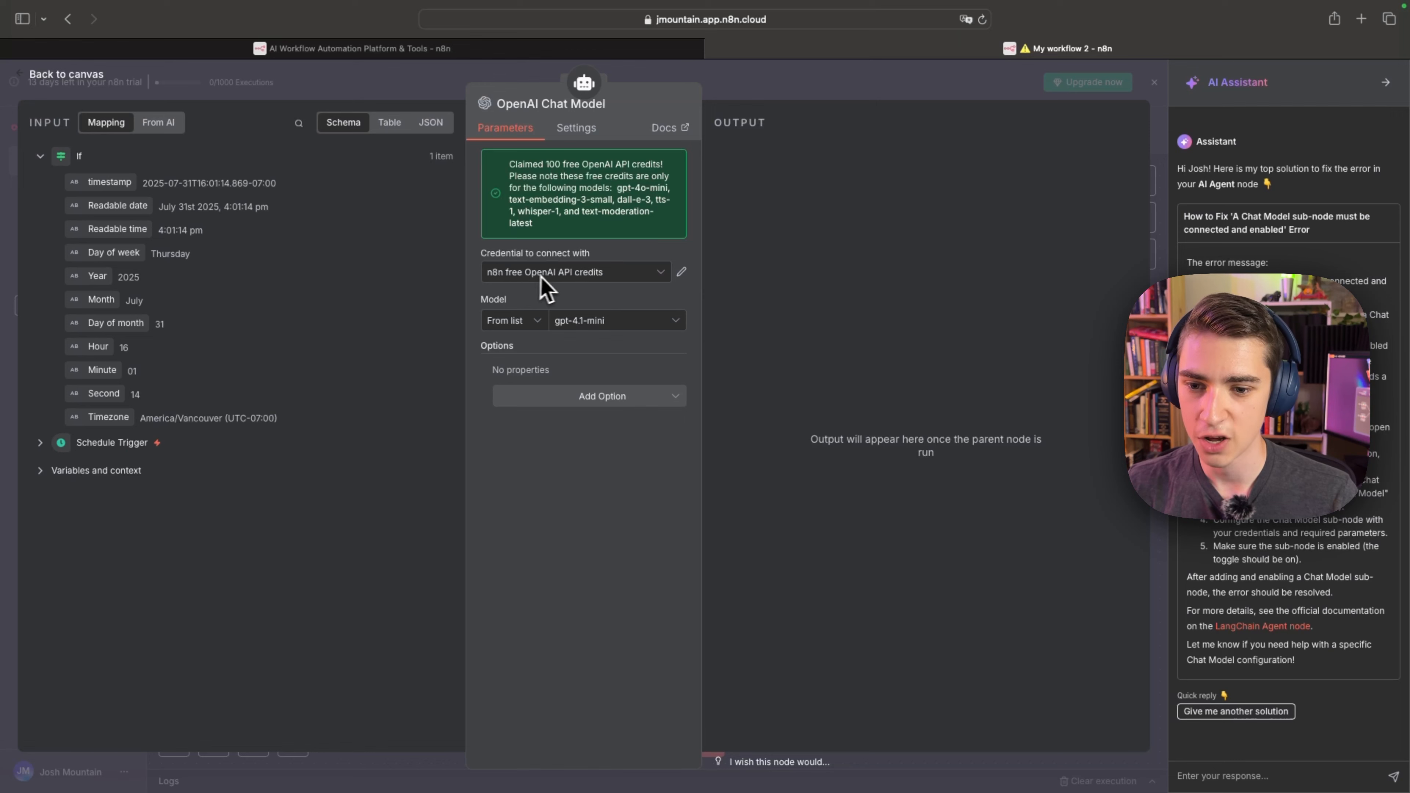
# Set the OpenAI Chat Model's model to gpt-4o-mini, check its additional options and return to the canvas.
pyautogui.click(609, 328)
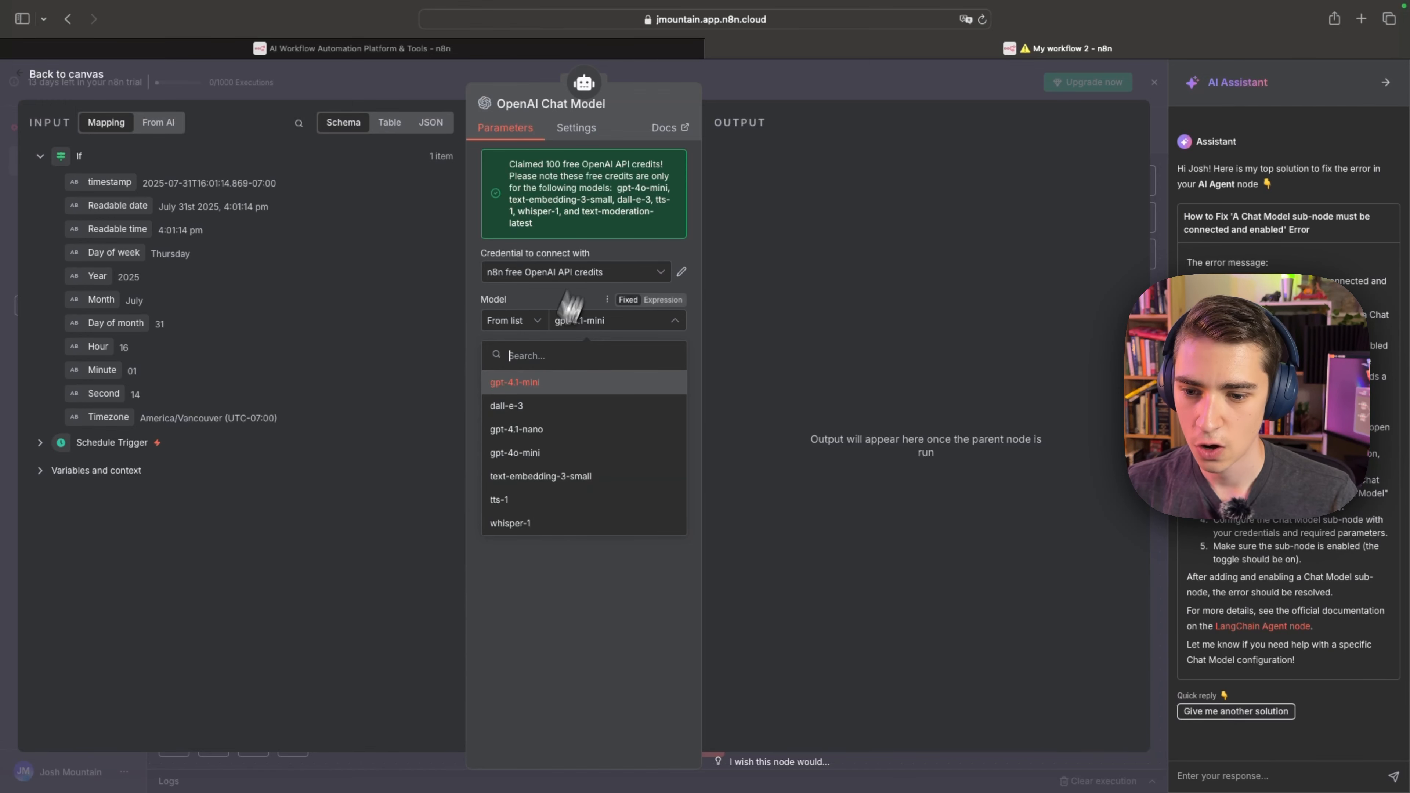
pyautogui.click(514, 454)
pyautogui.click(625, 400)
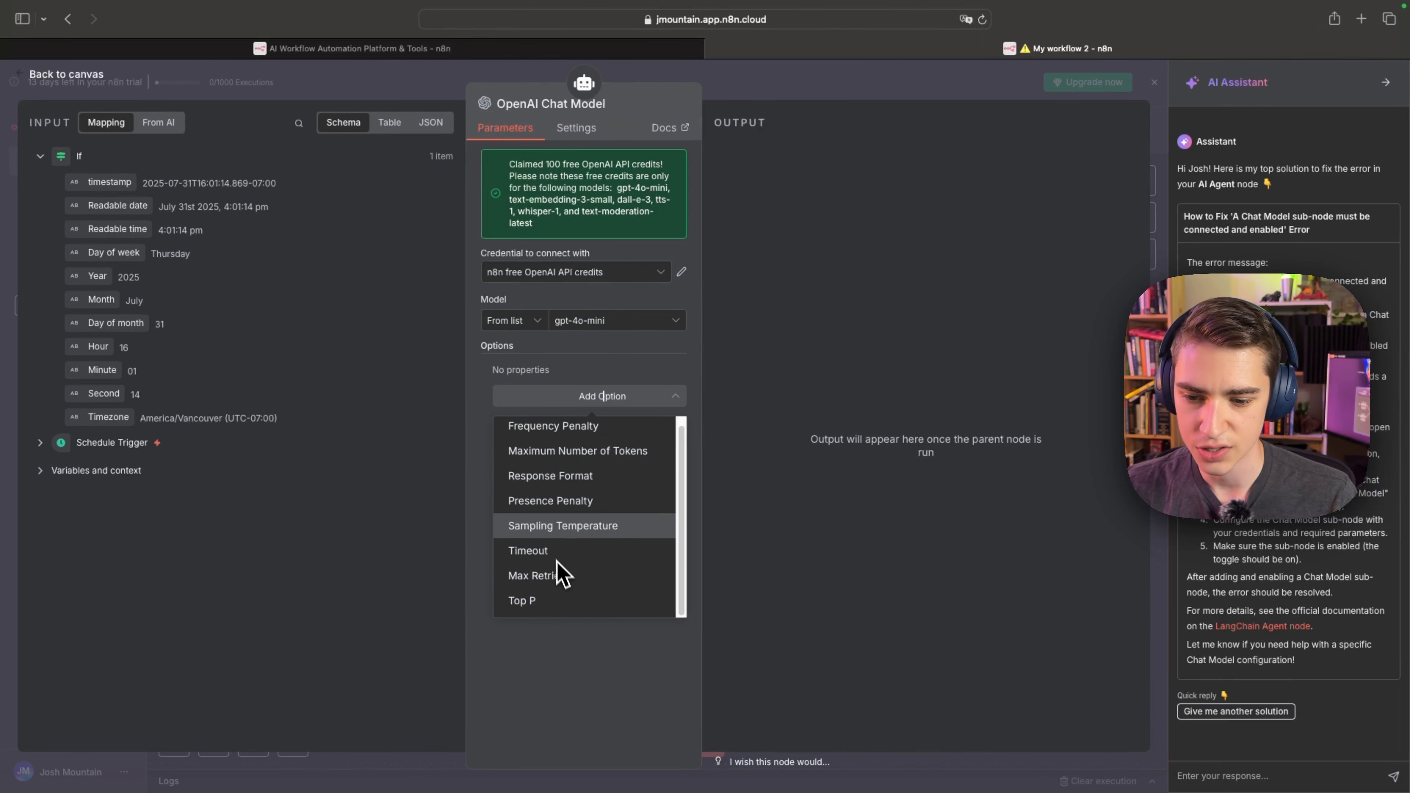
pyautogui.click(470, 429)
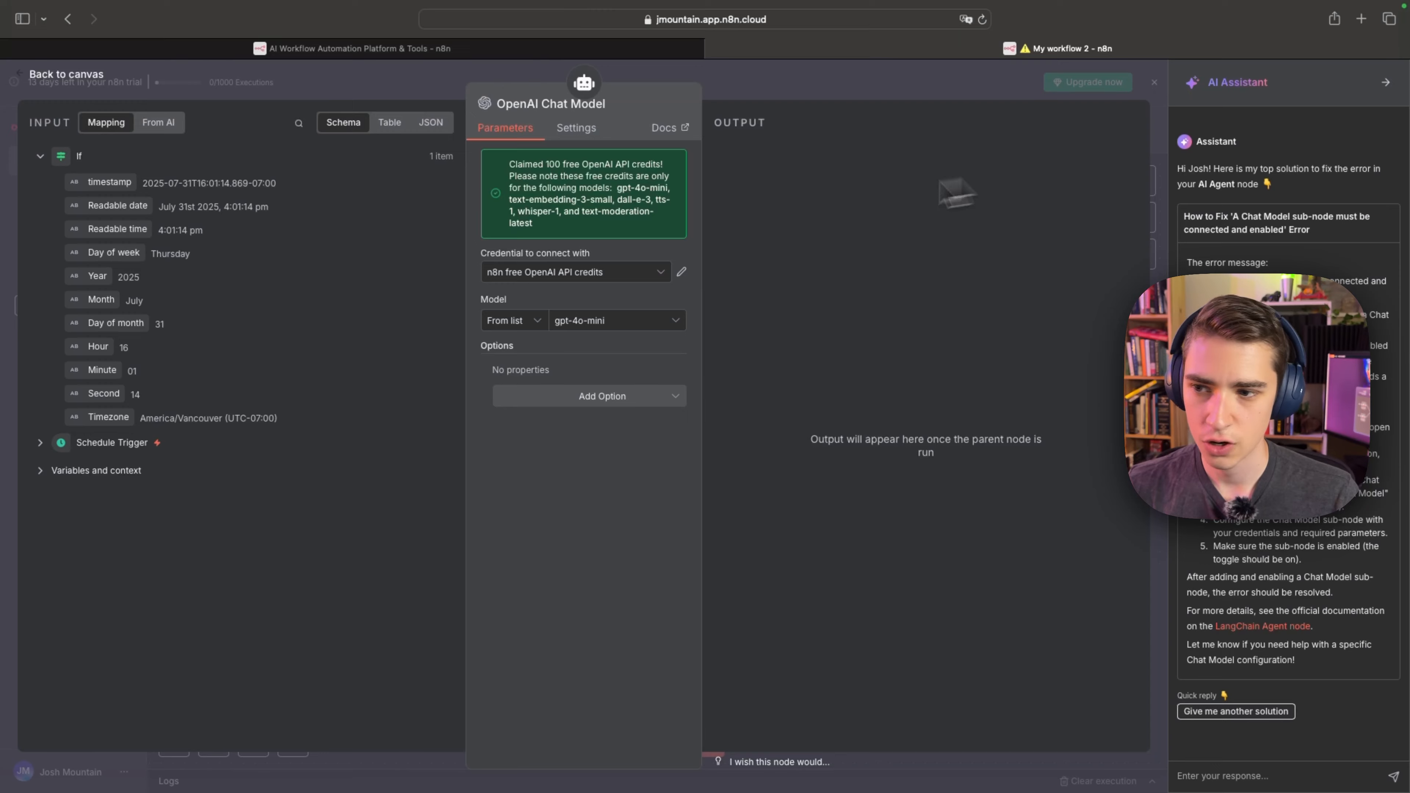
pyautogui.click(54, 73)
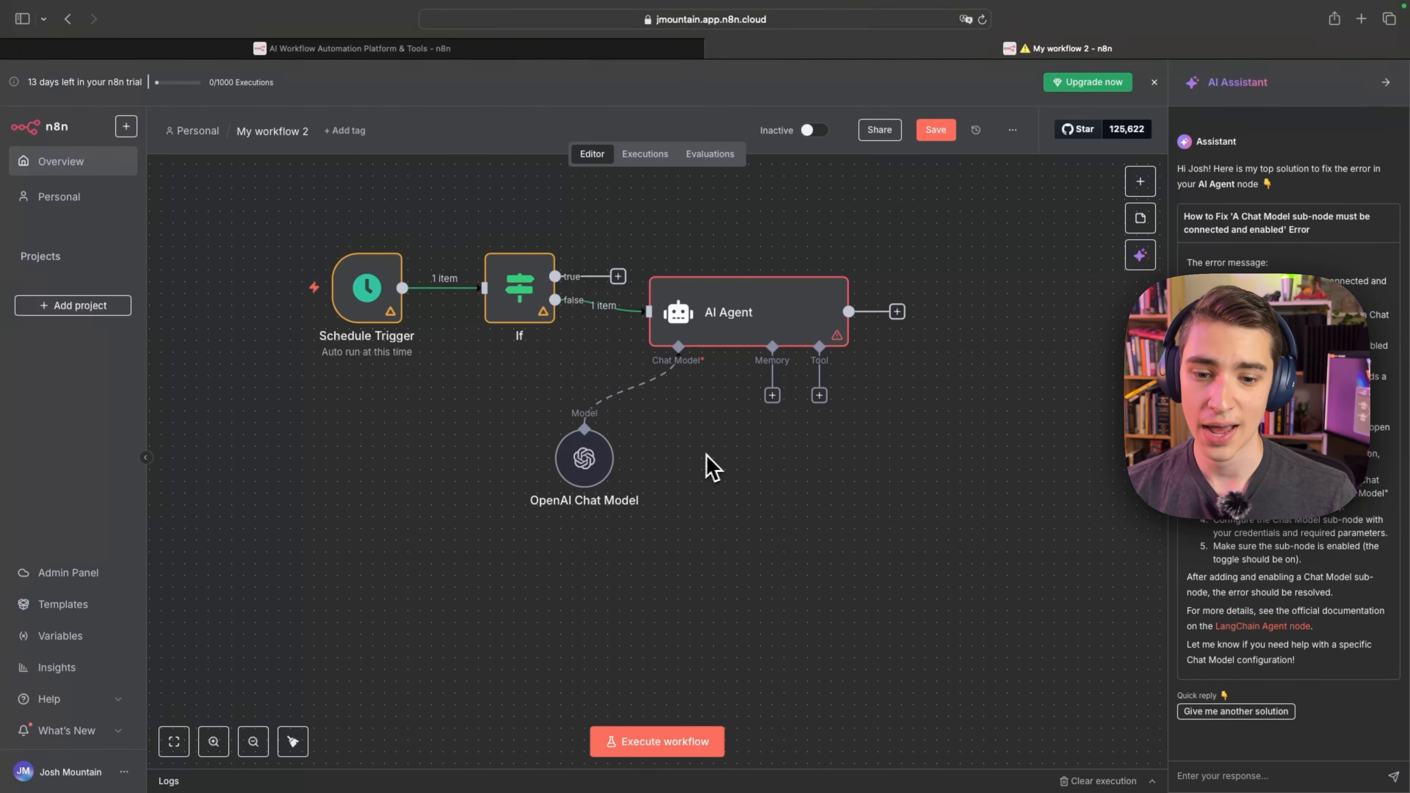
# Attach a Simple Memory node to the AI Agent's Memory connection, check its settings and return to the canvas.
pyautogui.click(772, 396)
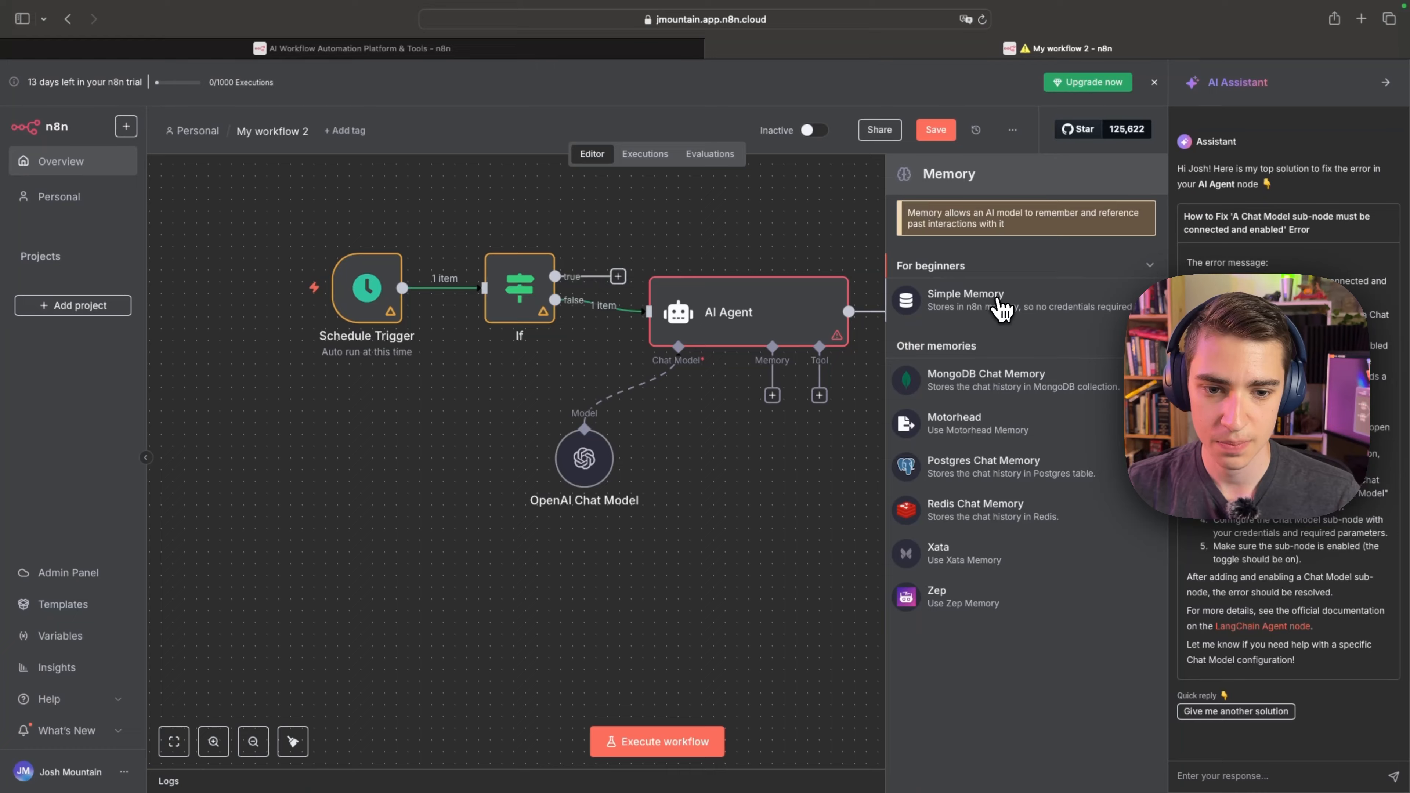
pyautogui.click(1002, 305)
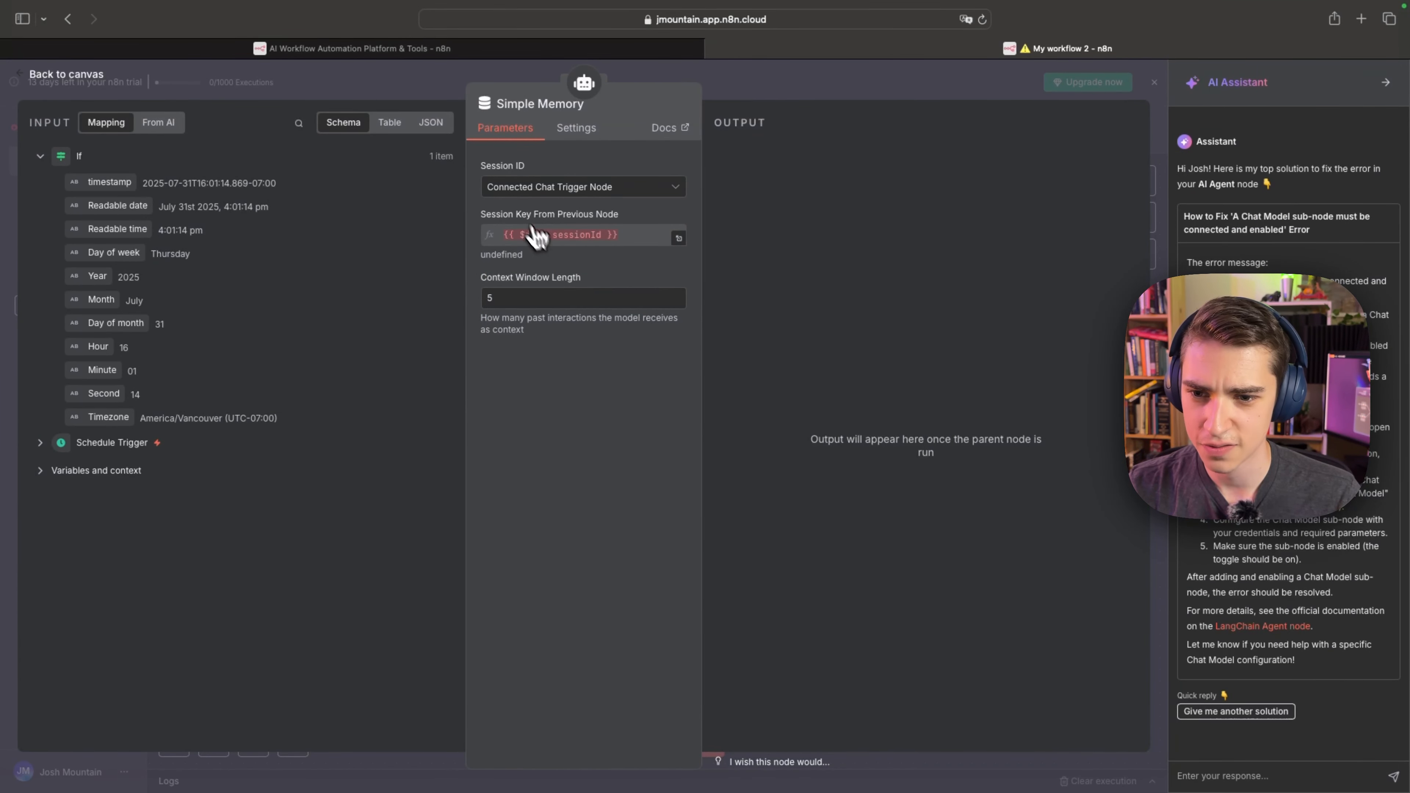
pyautogui.click(570, 130)
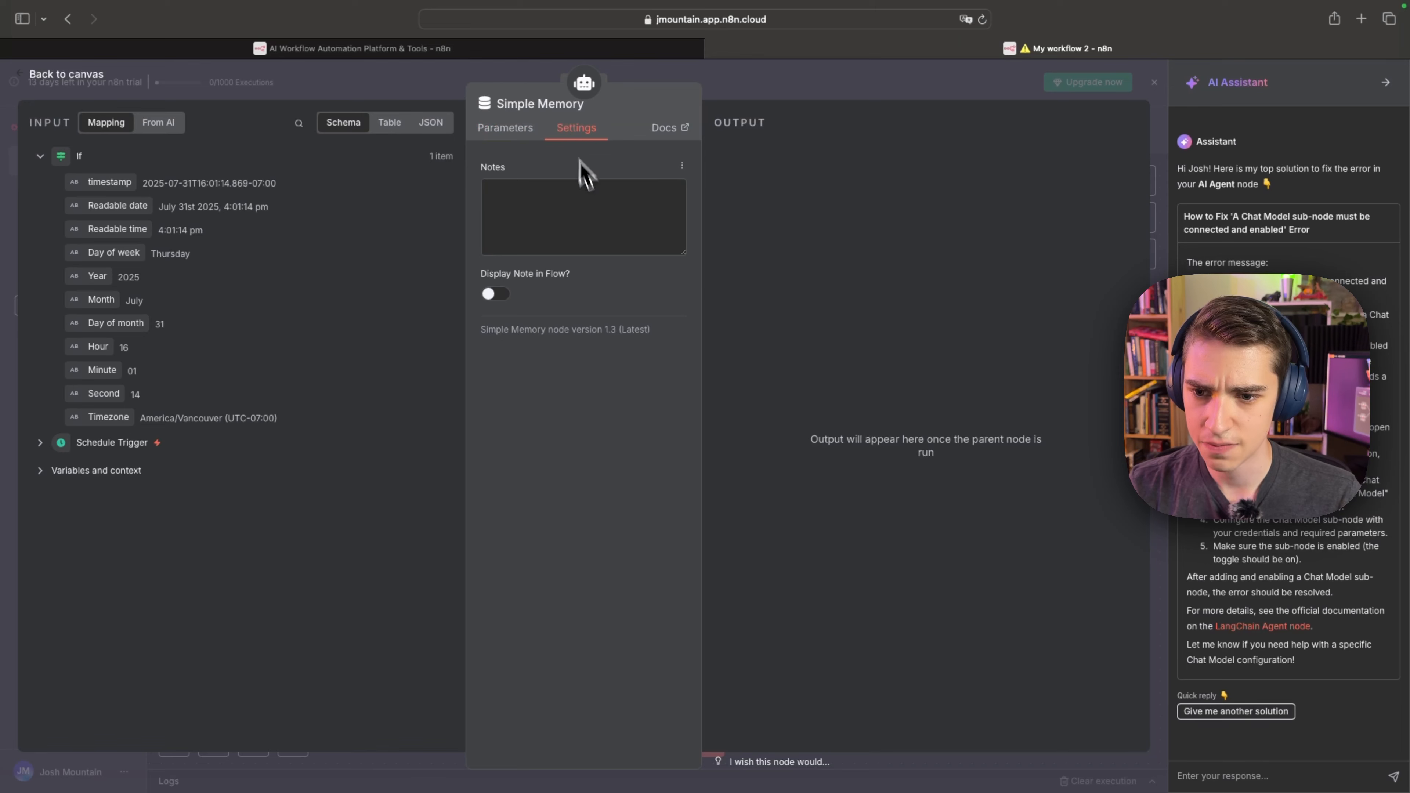
pyautogui.click(500, 133)
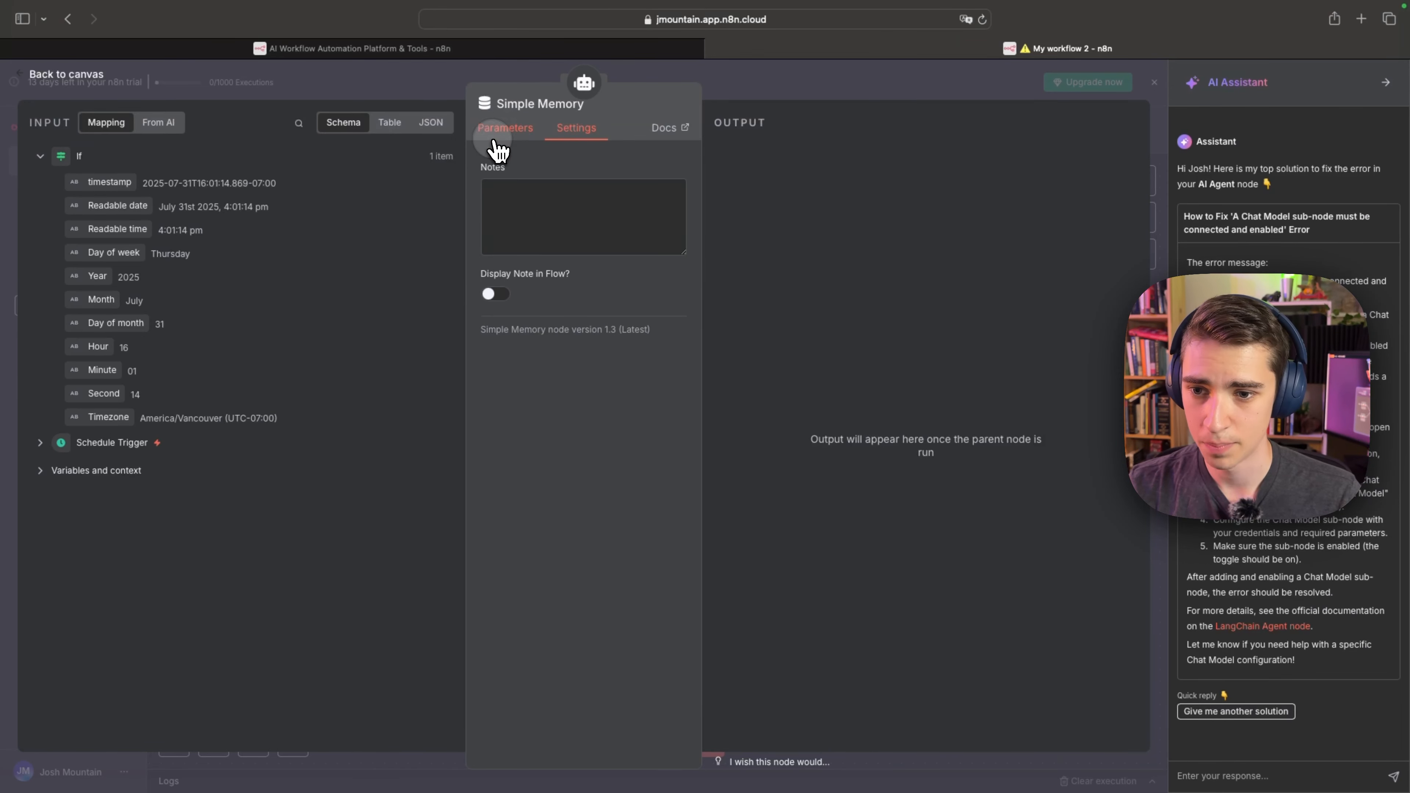
pyautogui.click(34, 76)
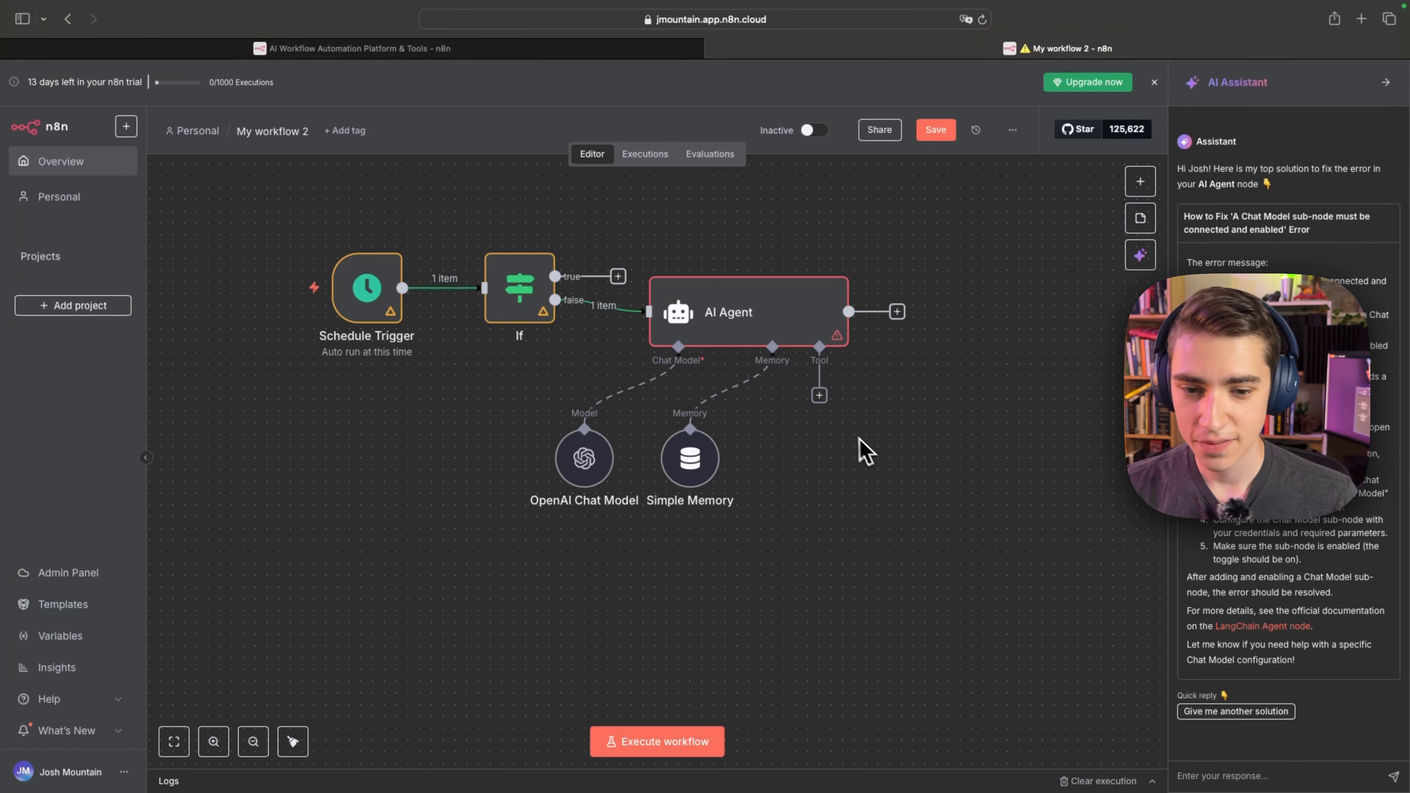
# Browse the available tools and attach a YouTube Tool to the AI Agent's Tool connection.
pyautogui.click(819, 396)
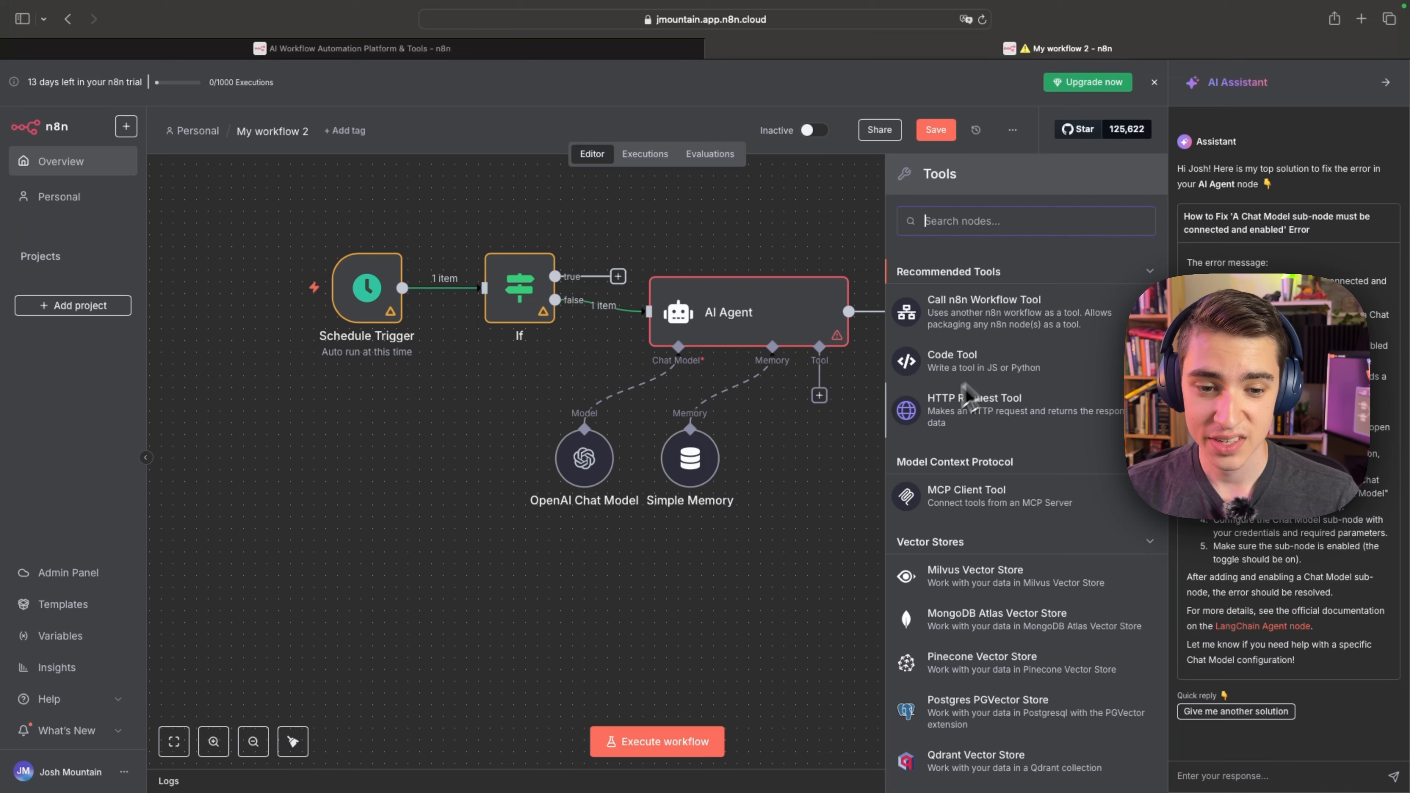
pyautogui.scroll(-15, 1006, 421)
pyautogui.scroll(-20, 1006, 421)
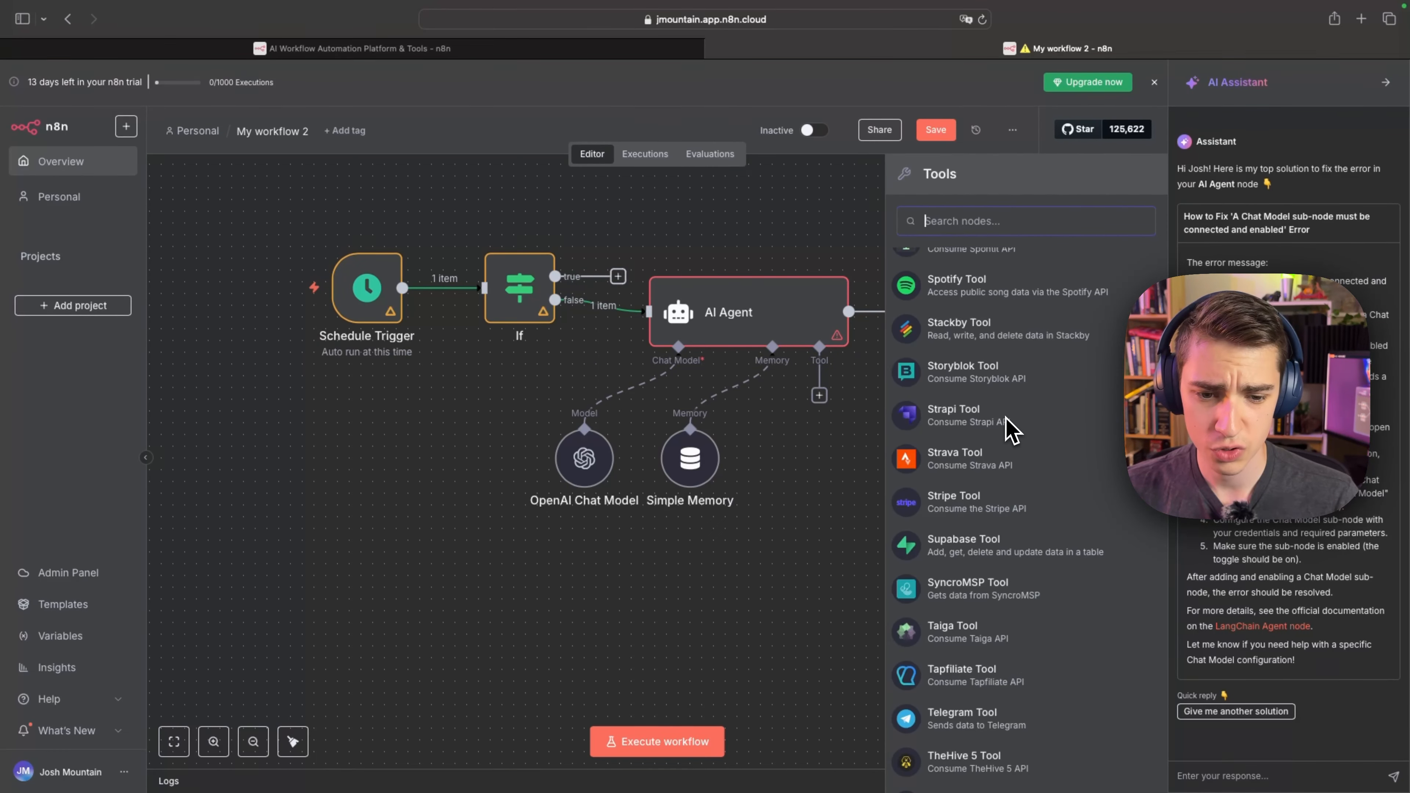
pyautogui.scroll(8, 988, 400)
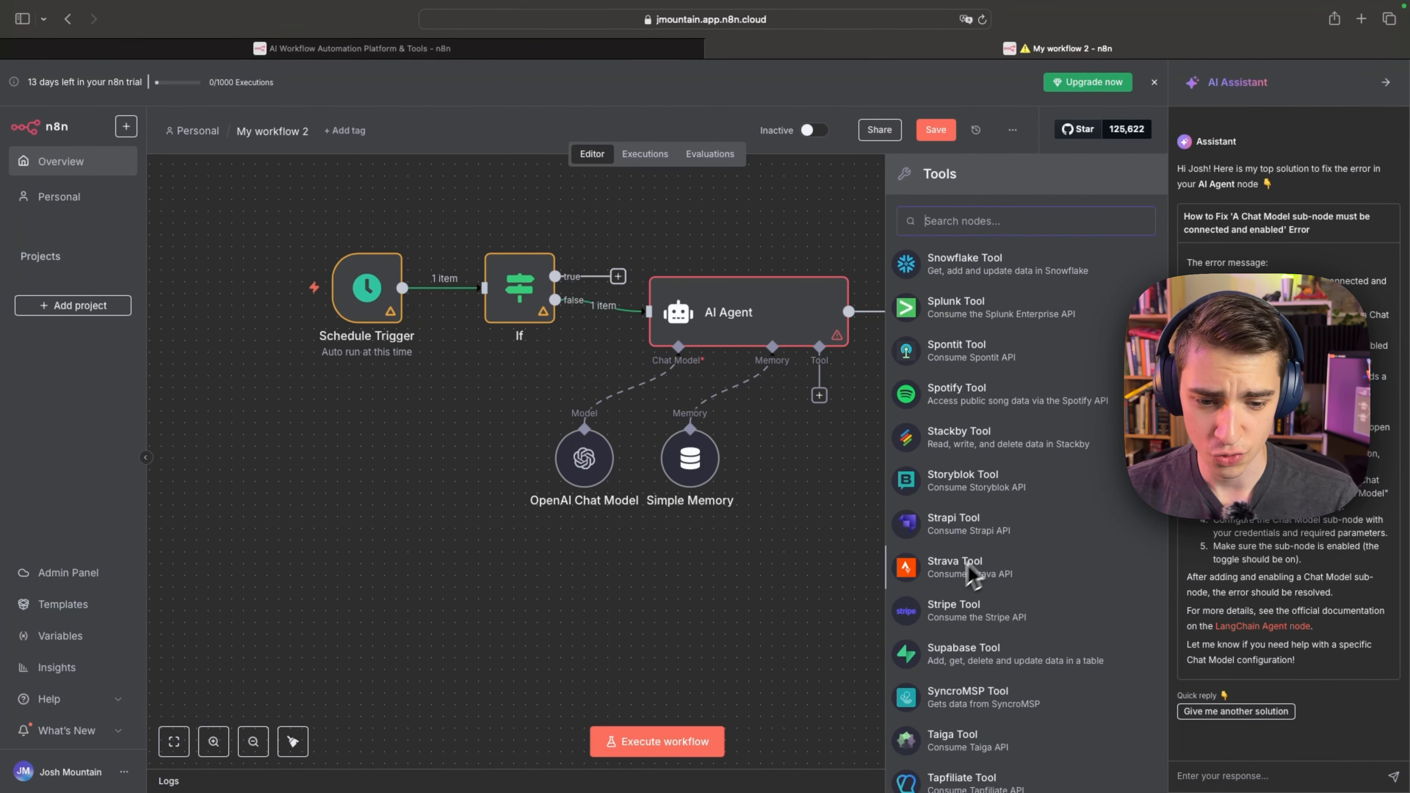
pyautogui.scroll(-10, 988, 572)
pyautogui.scroll(-10, 977, 479)
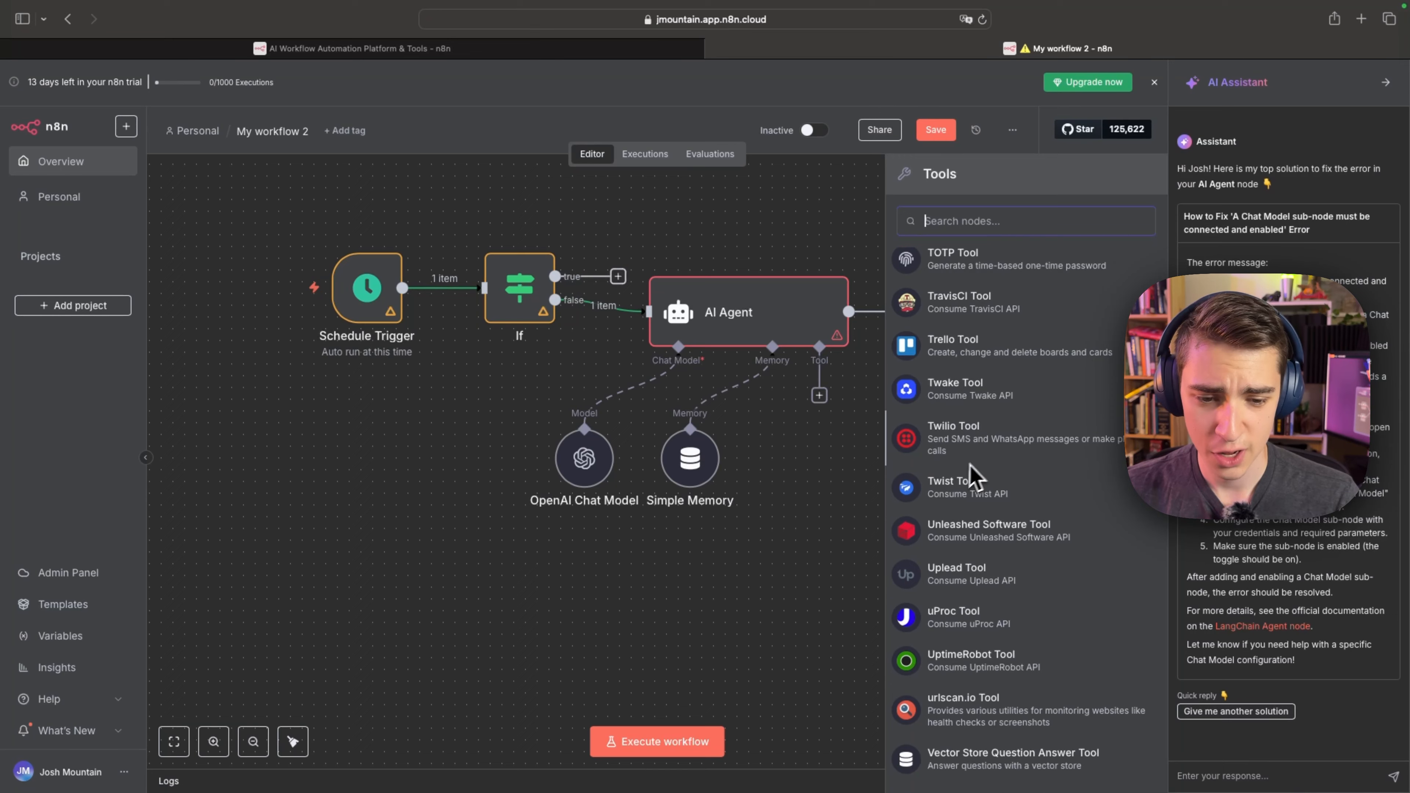
pyautogui.scroll(1, 1004, 532)
pyautogui.scroll(-1, 1003, 537)
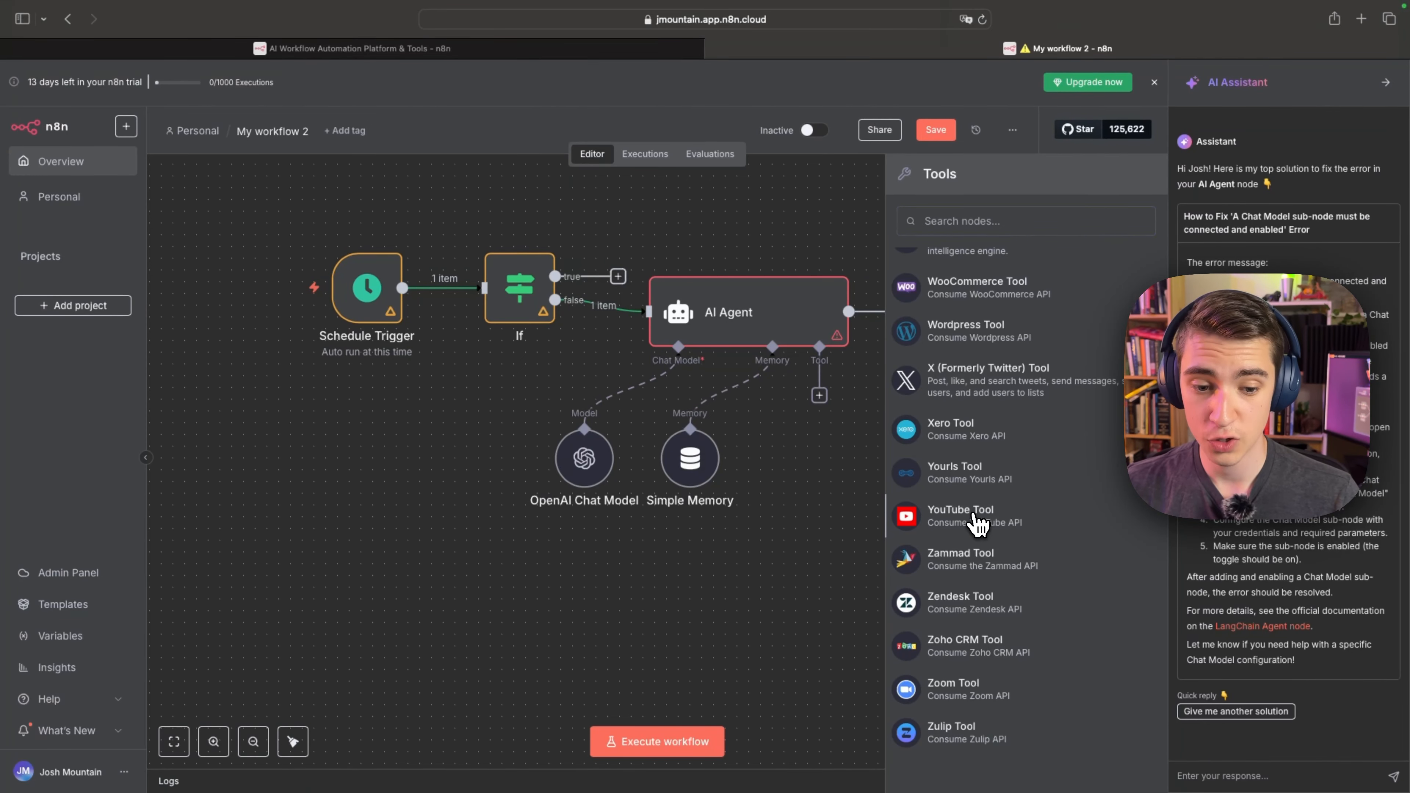
pyautogui.click(977, 523)
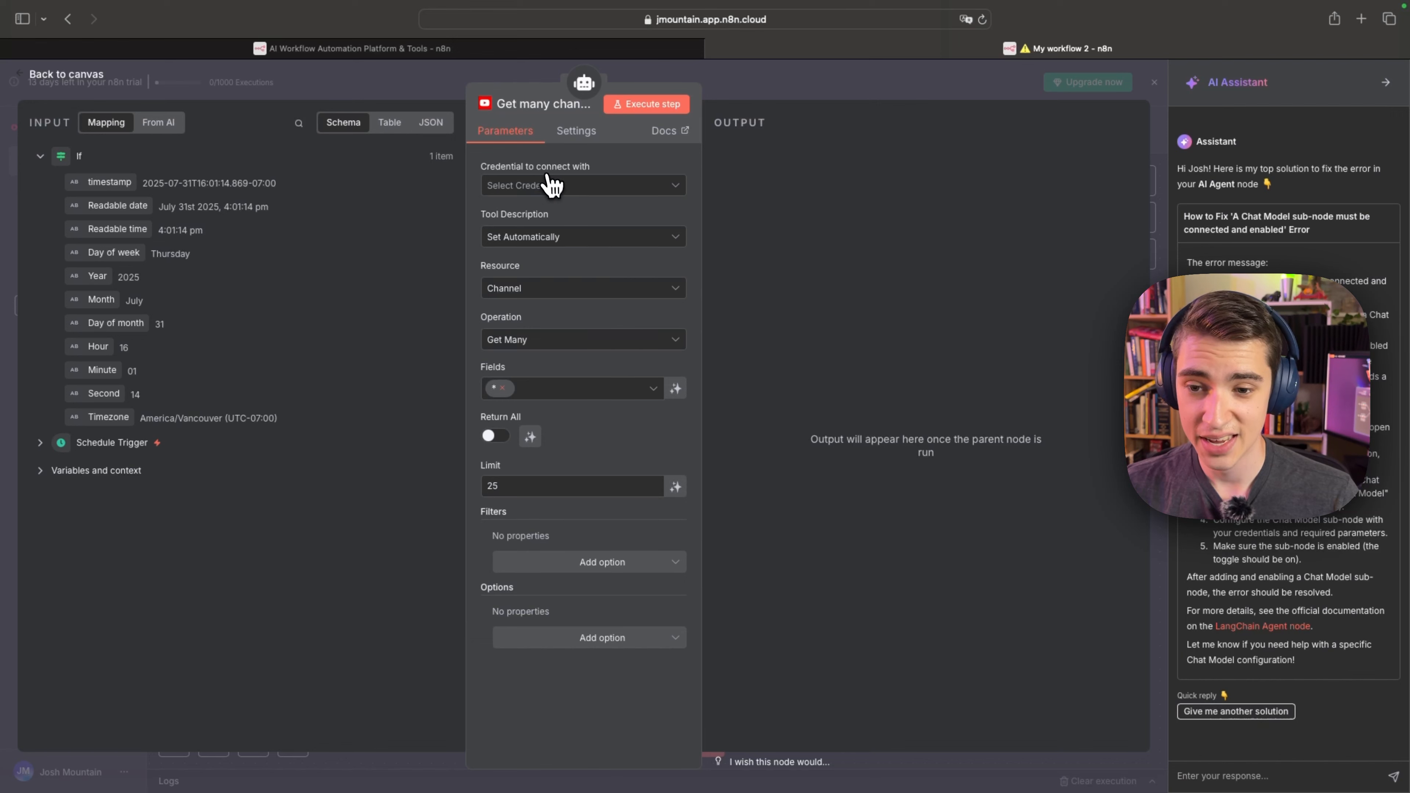
# Set the YouTube tool's channel operation to Get and return to the canvas.
pyautogui.click(550, 342)
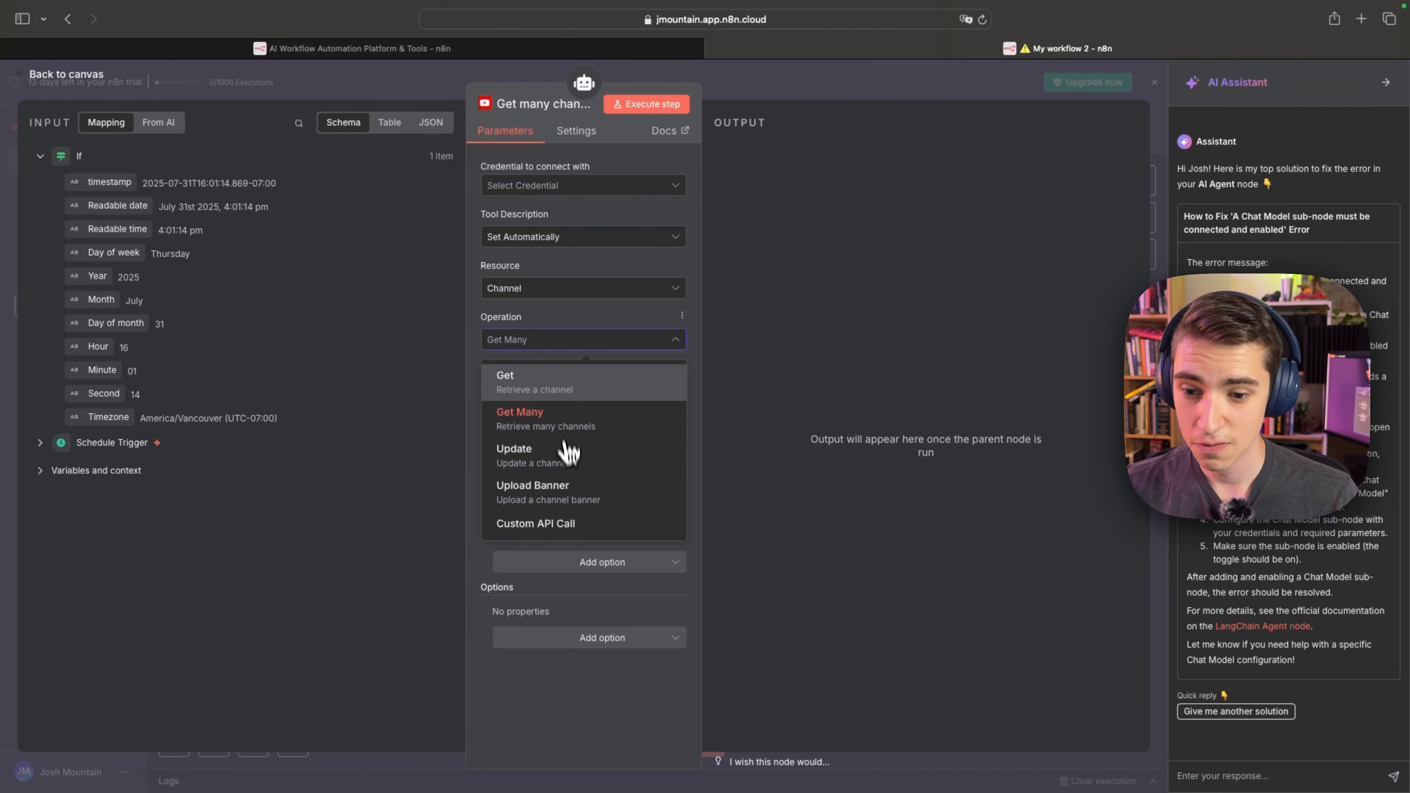
pyautogui.click(542, 384)
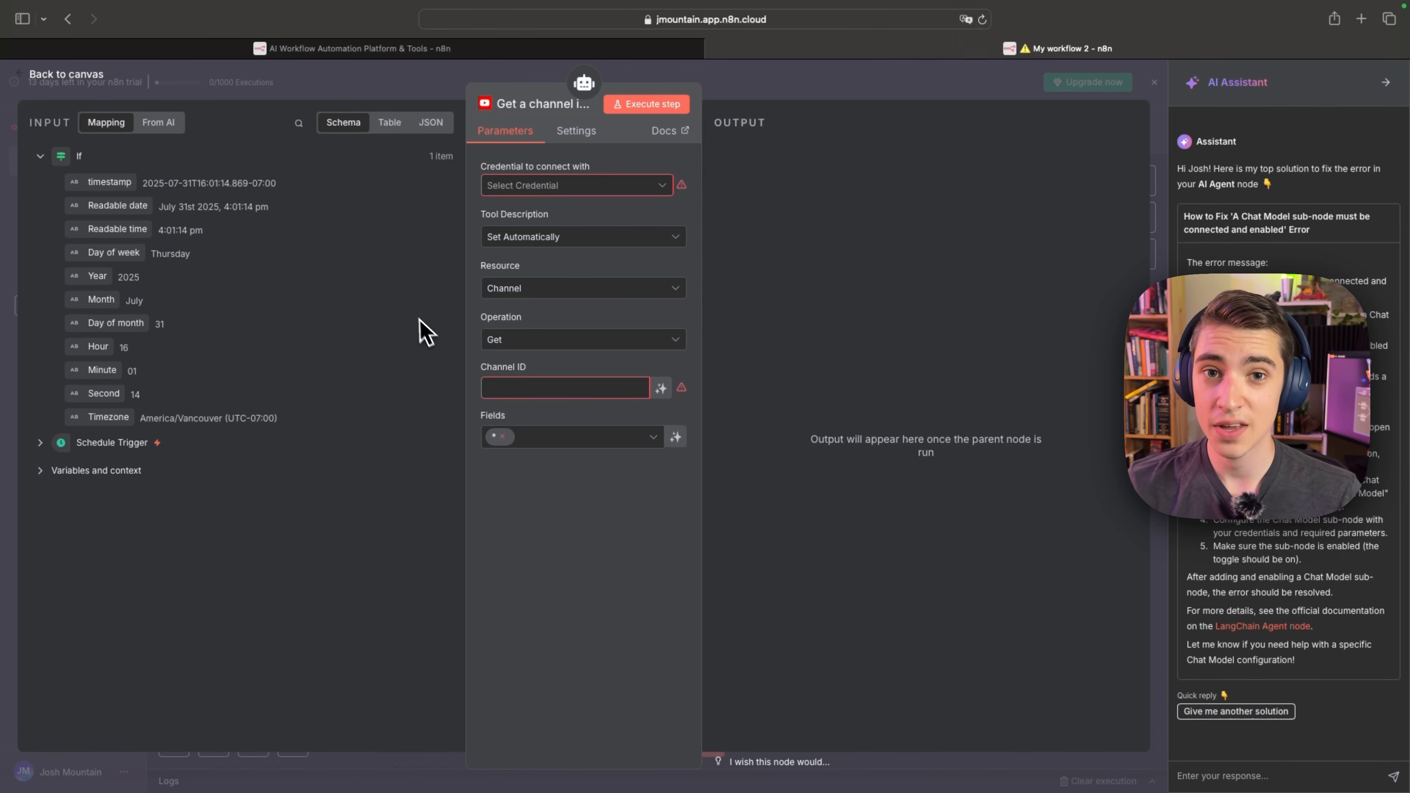
pyautogui.click(43, 79)
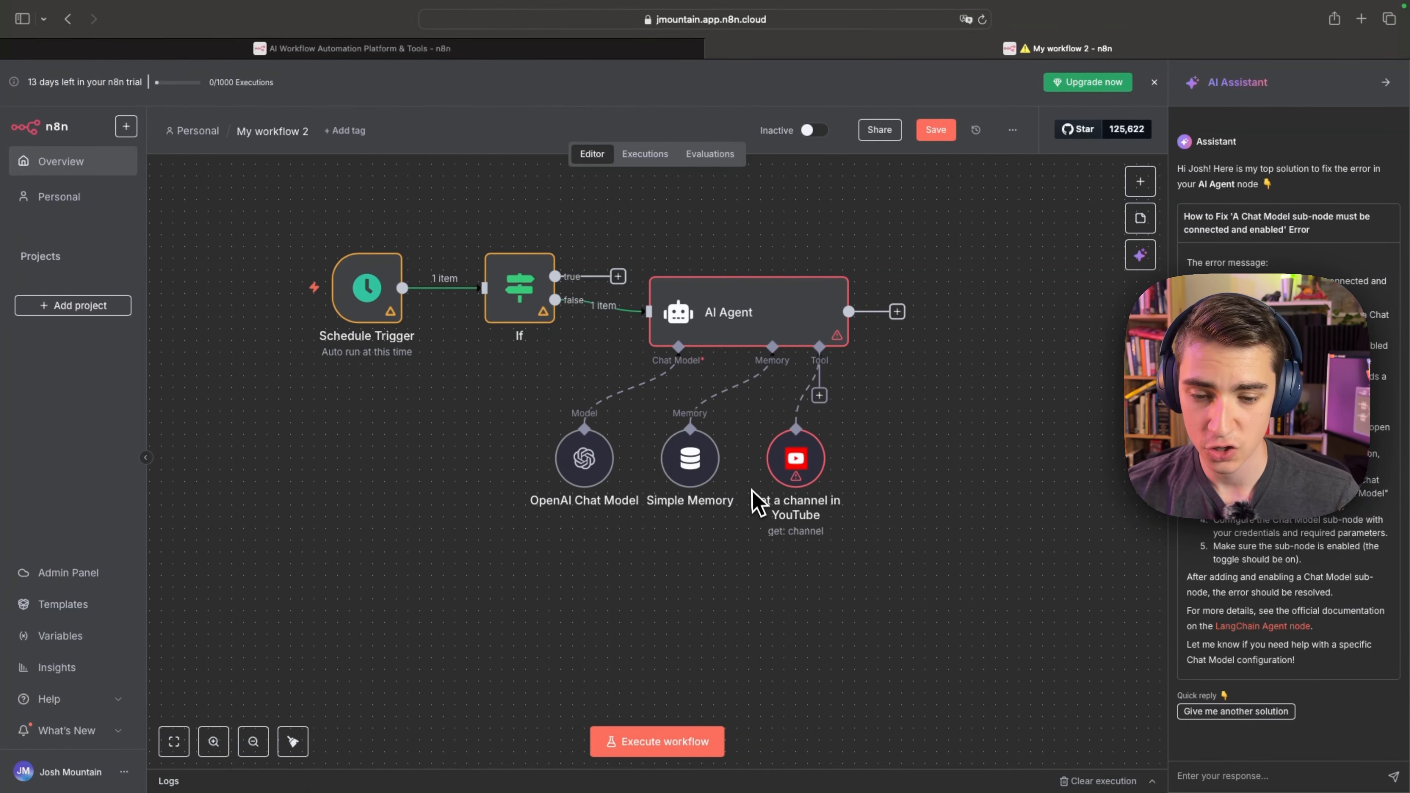
# Remove the YouTube tool, attach a Gmail tool to the AI Agent's Tool connection instead and return to the canvas.
pyautogui.click(797, 412)
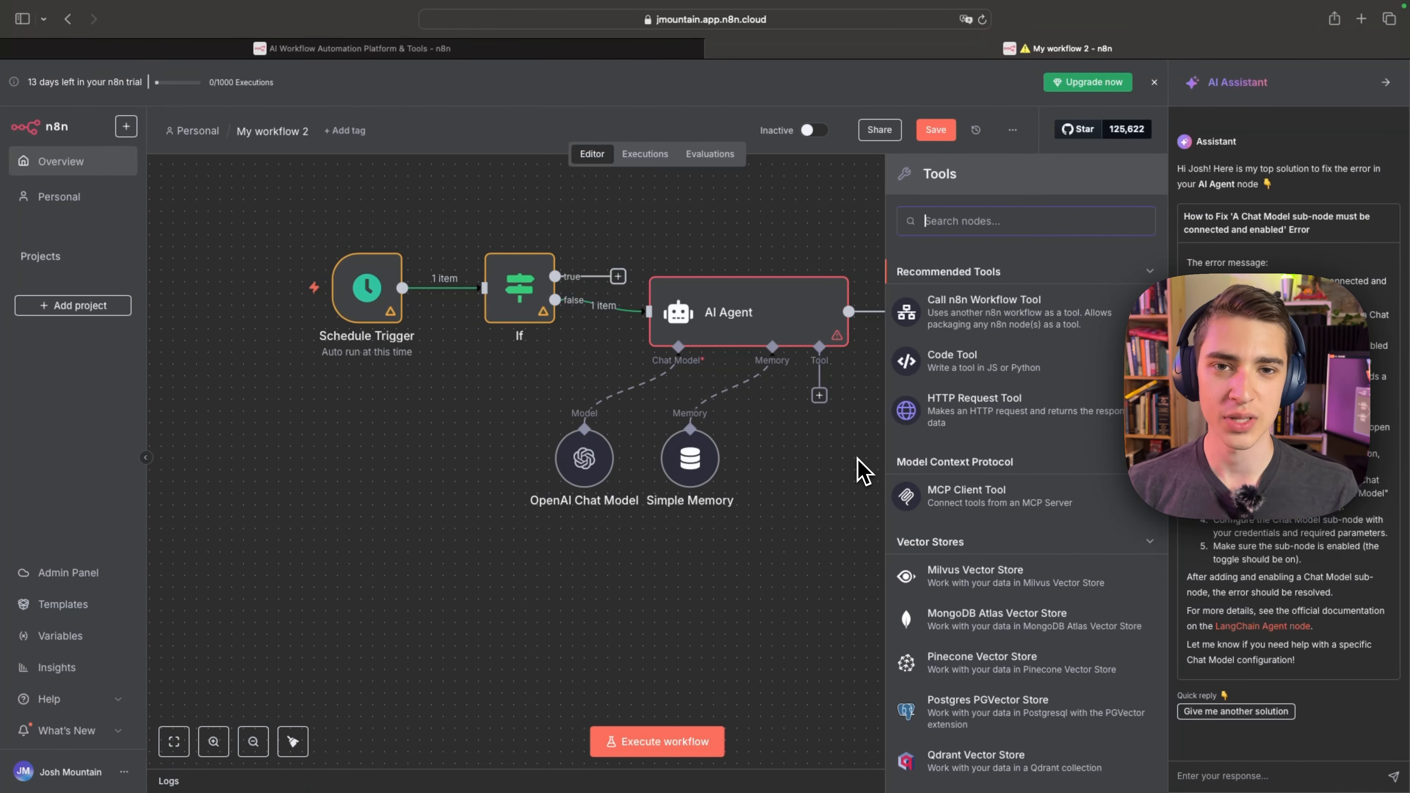
pyautogui.scroll(-10, 1022, 422)
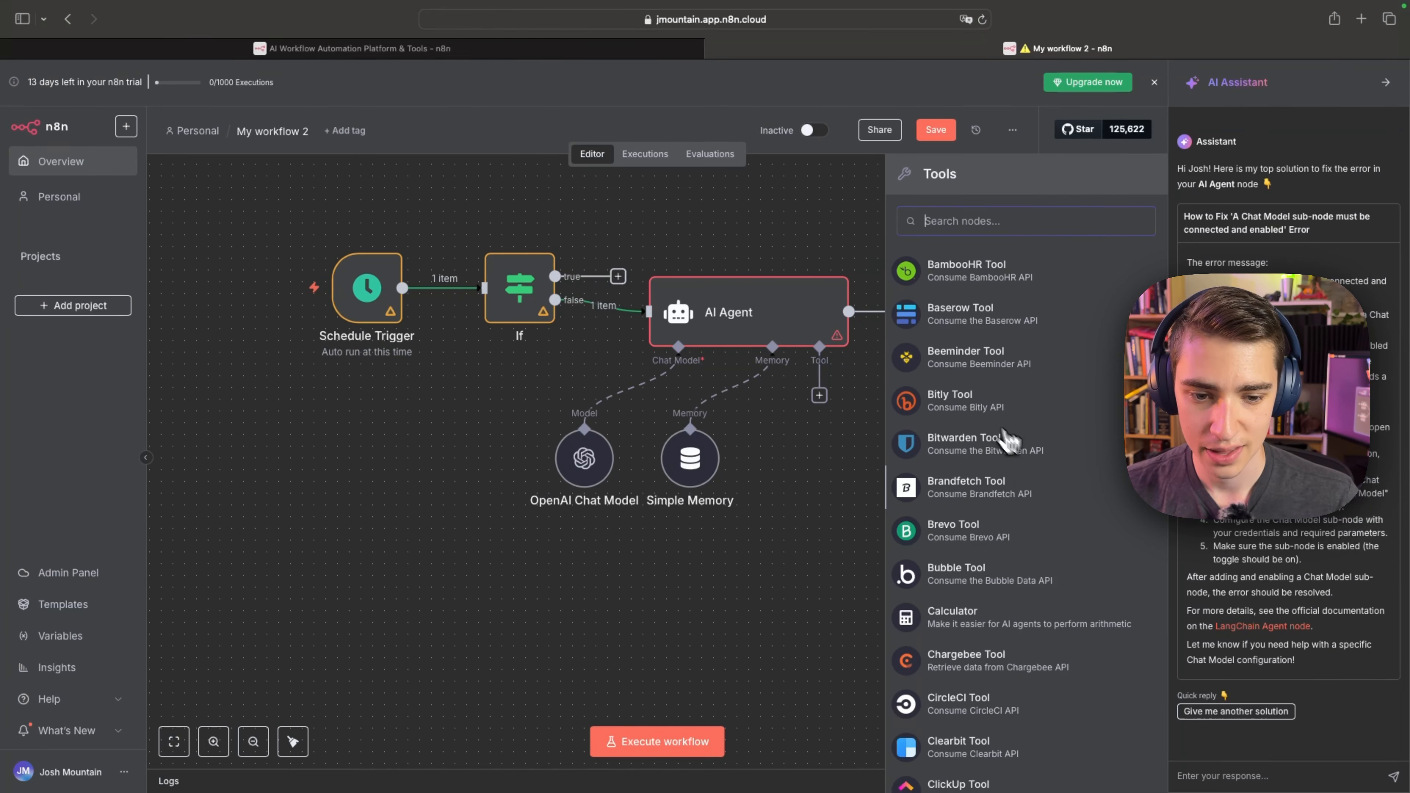
pyautogui.scroll(-15, 994, 473)
pyautogui.click(994, 472)
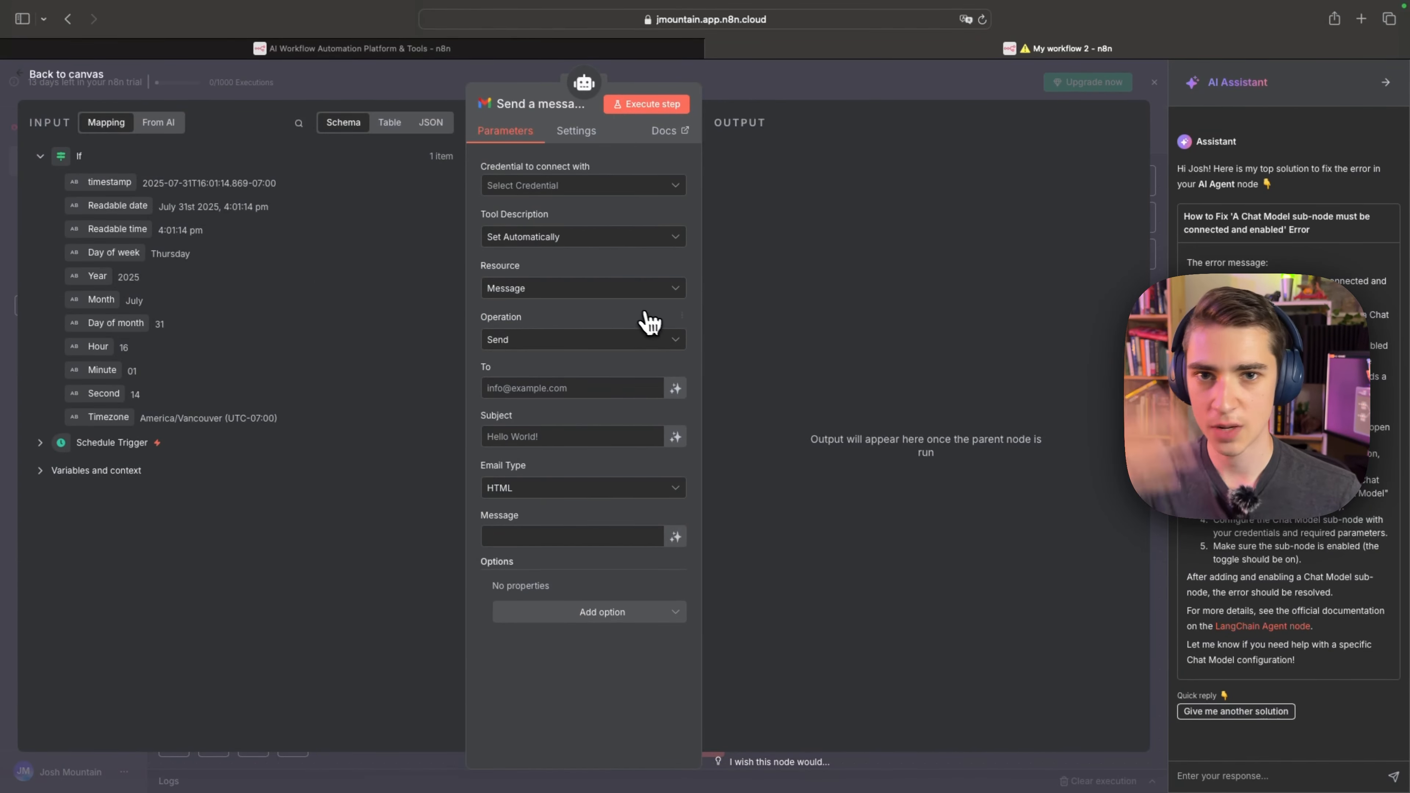
pyautogui.click(38, 77)
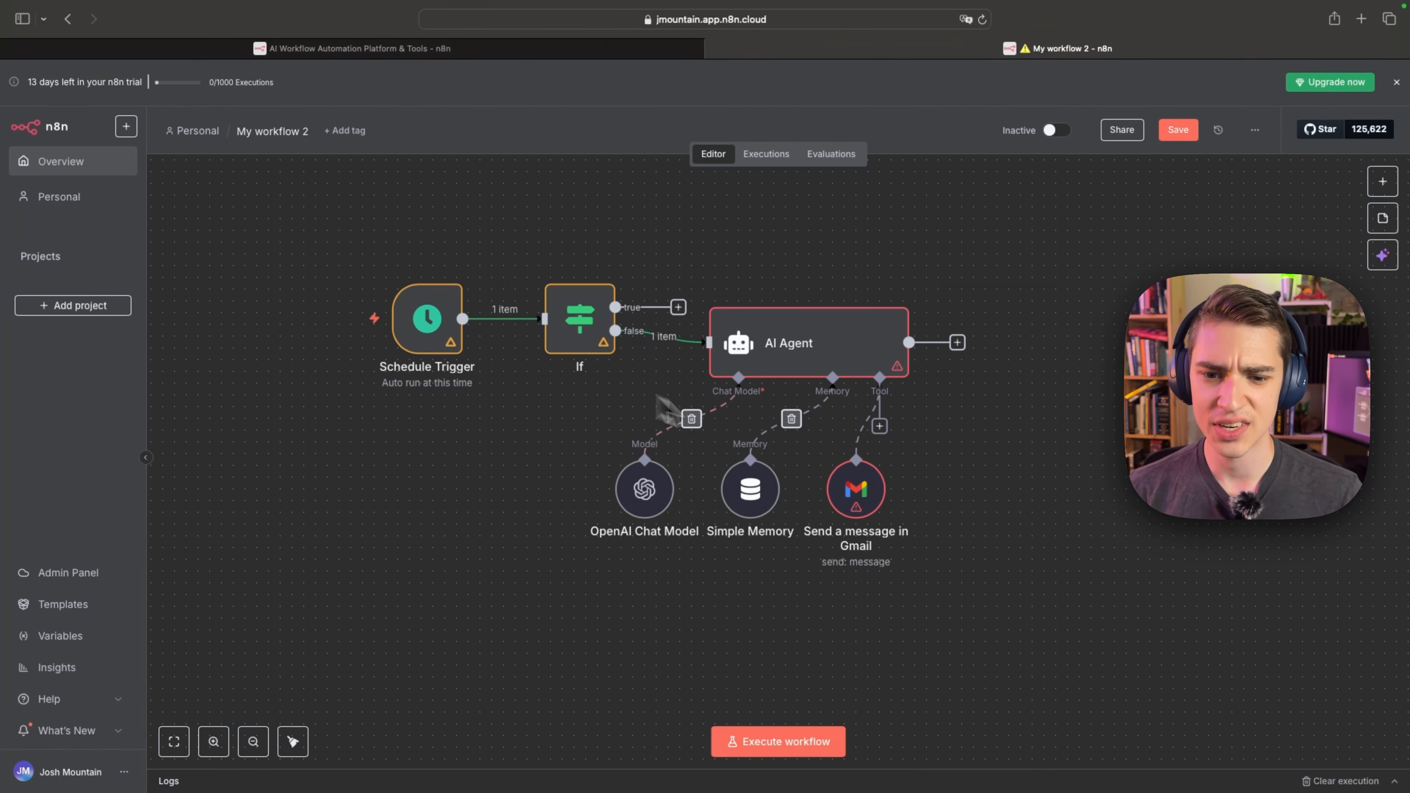
# Set the Gmail tool's operation to Get Many for the Message resource and turn on Return All.
pyautogui.click(777, 333)
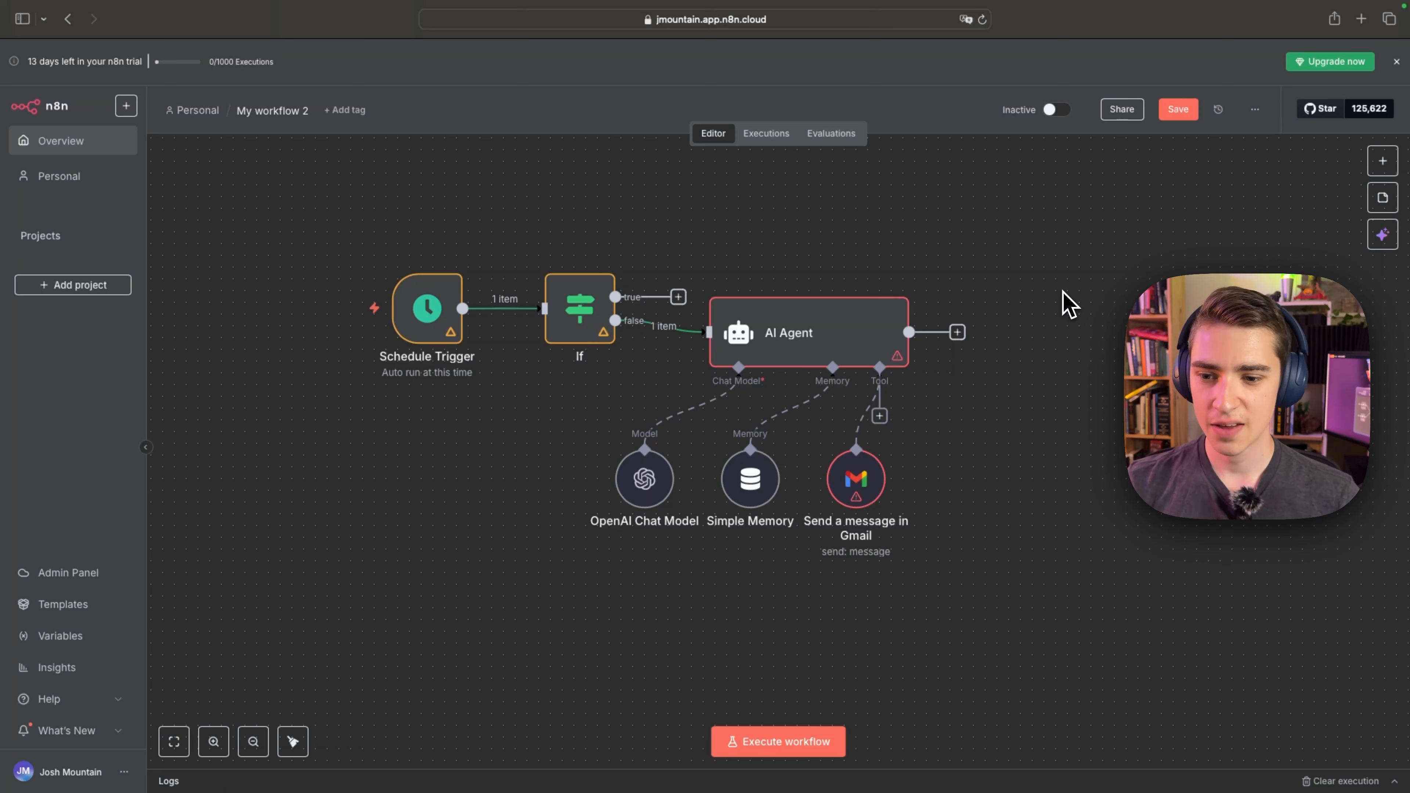
pyautogui.moveTo(423, 364)
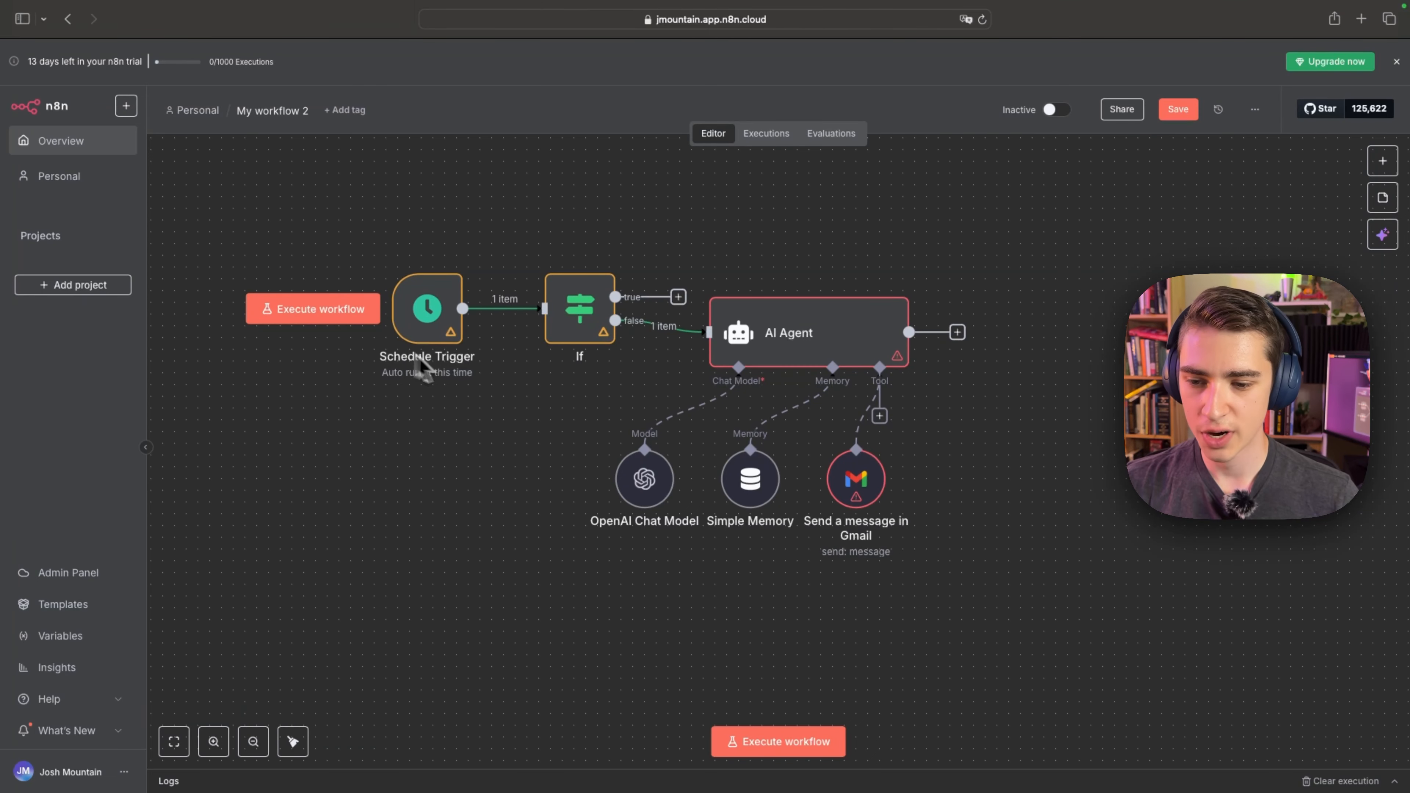
pyautogui.moveTo(577, 303)
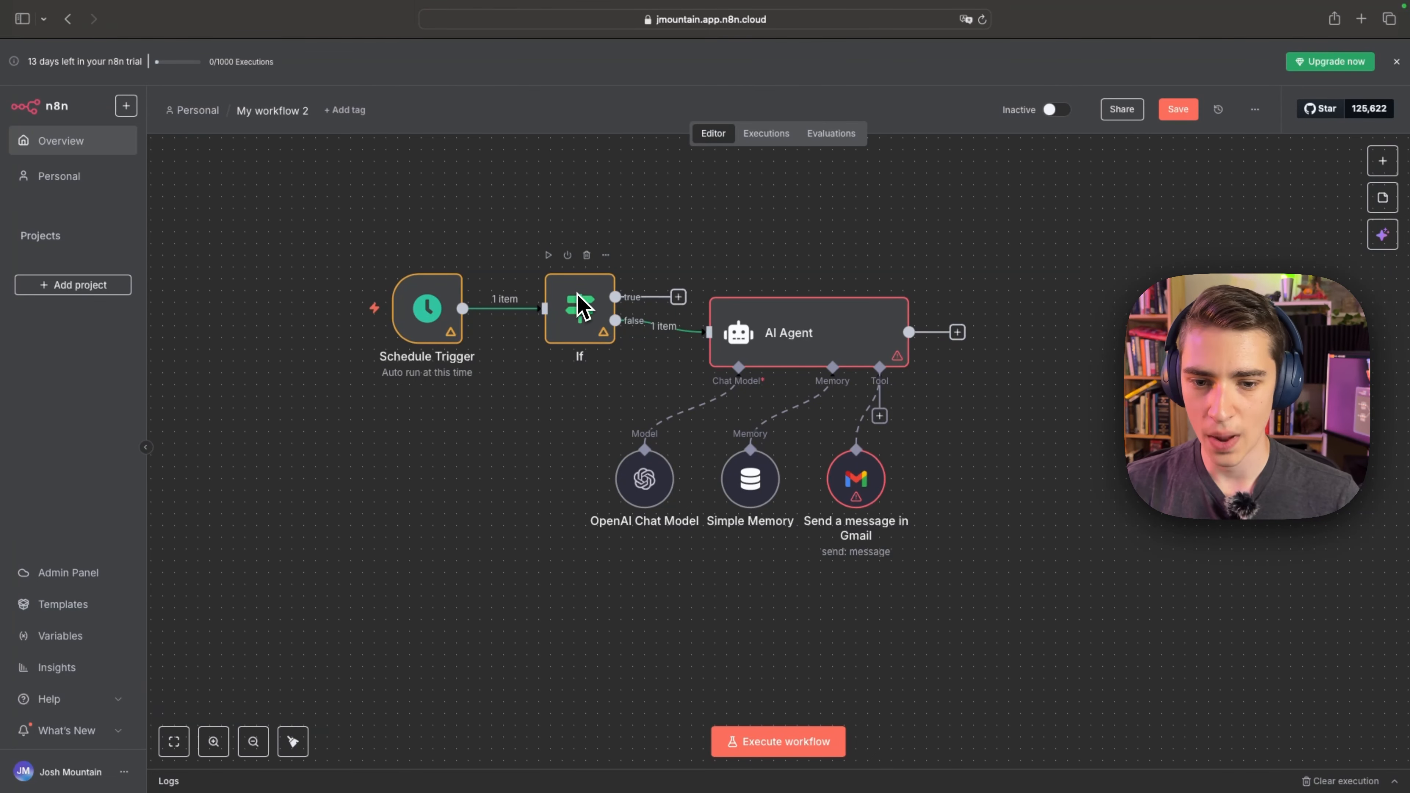
pyautogui.moveTo(877, 459)
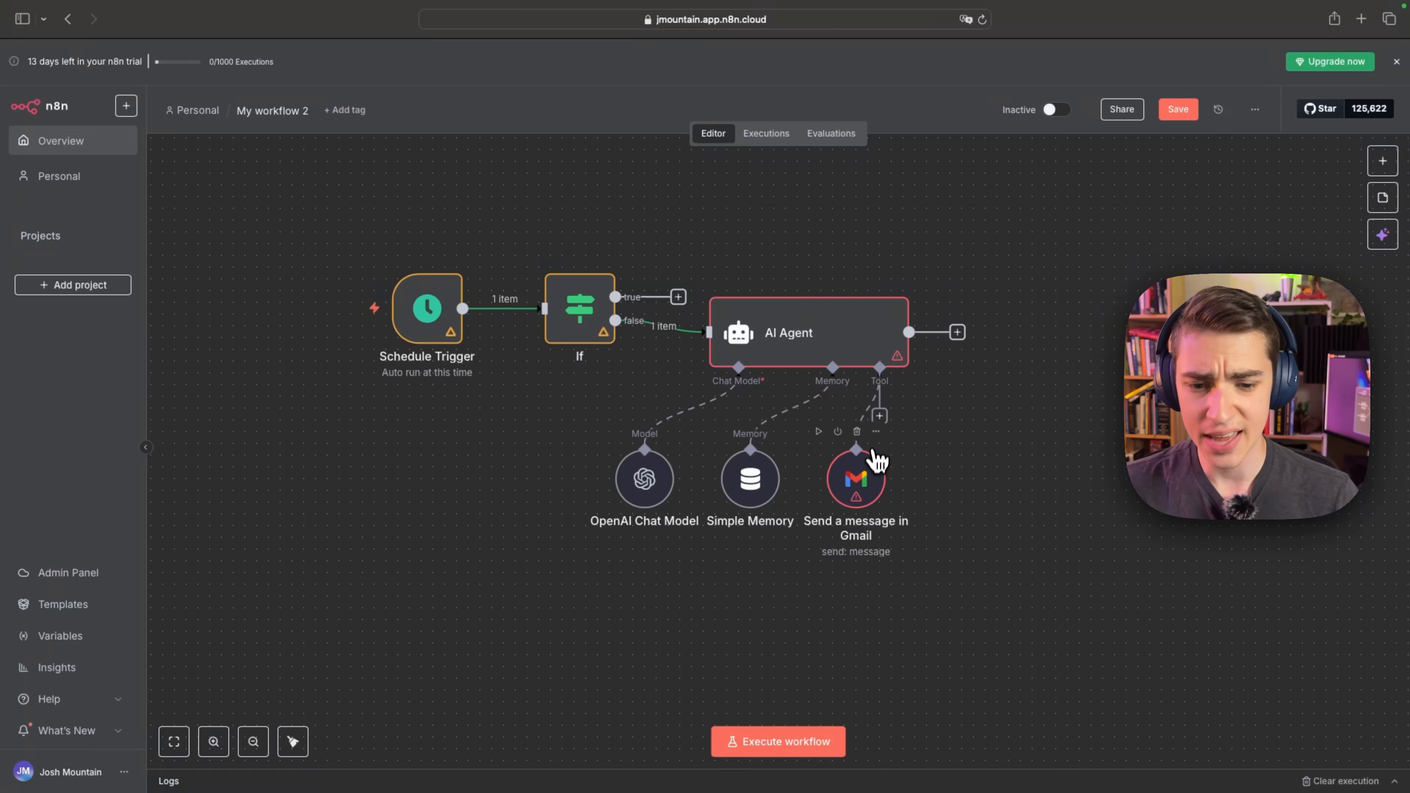
pyautogui.doubleClick(865, 488)
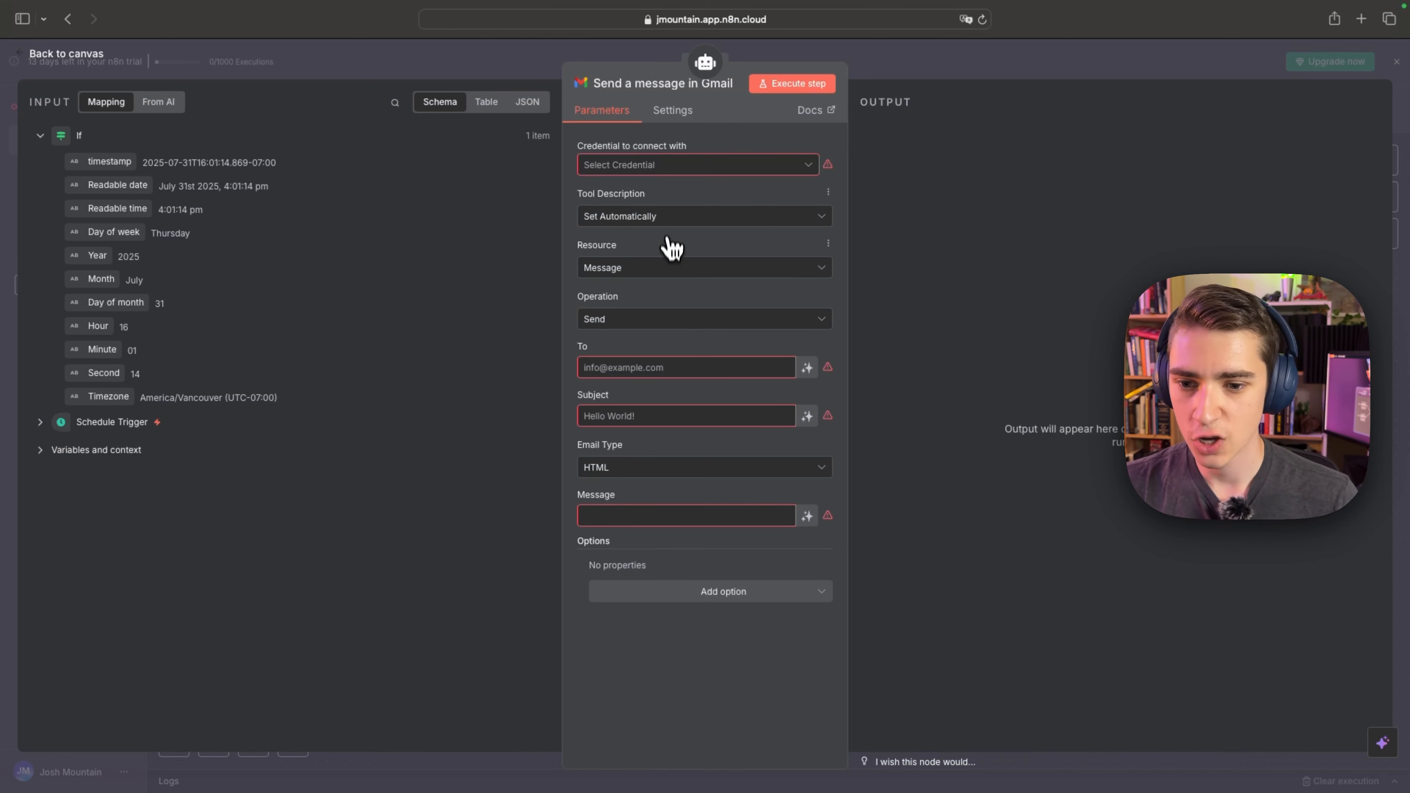
pyautogui.click(664, 271)
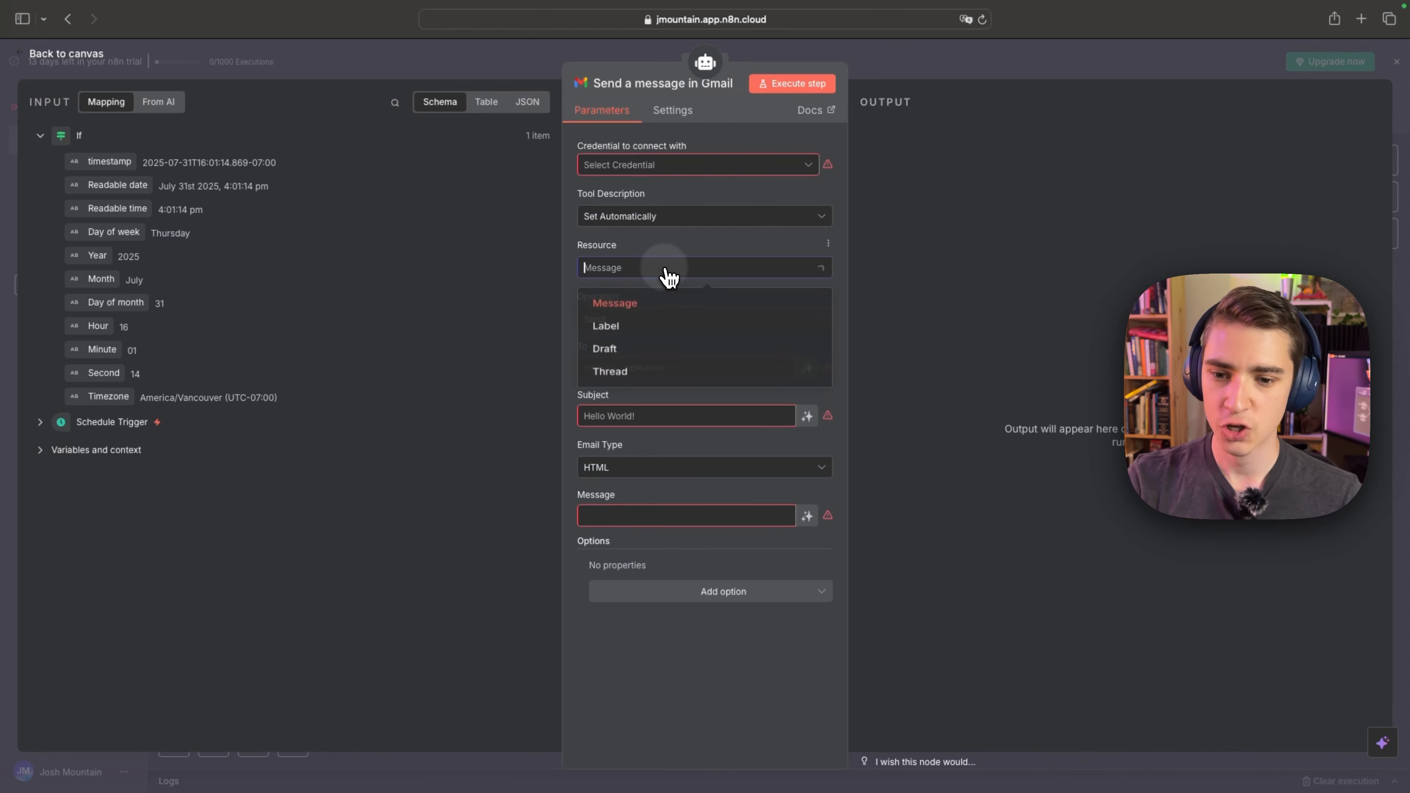
pyautogui.click(632, 272)
pyautogui.click(625, 321)
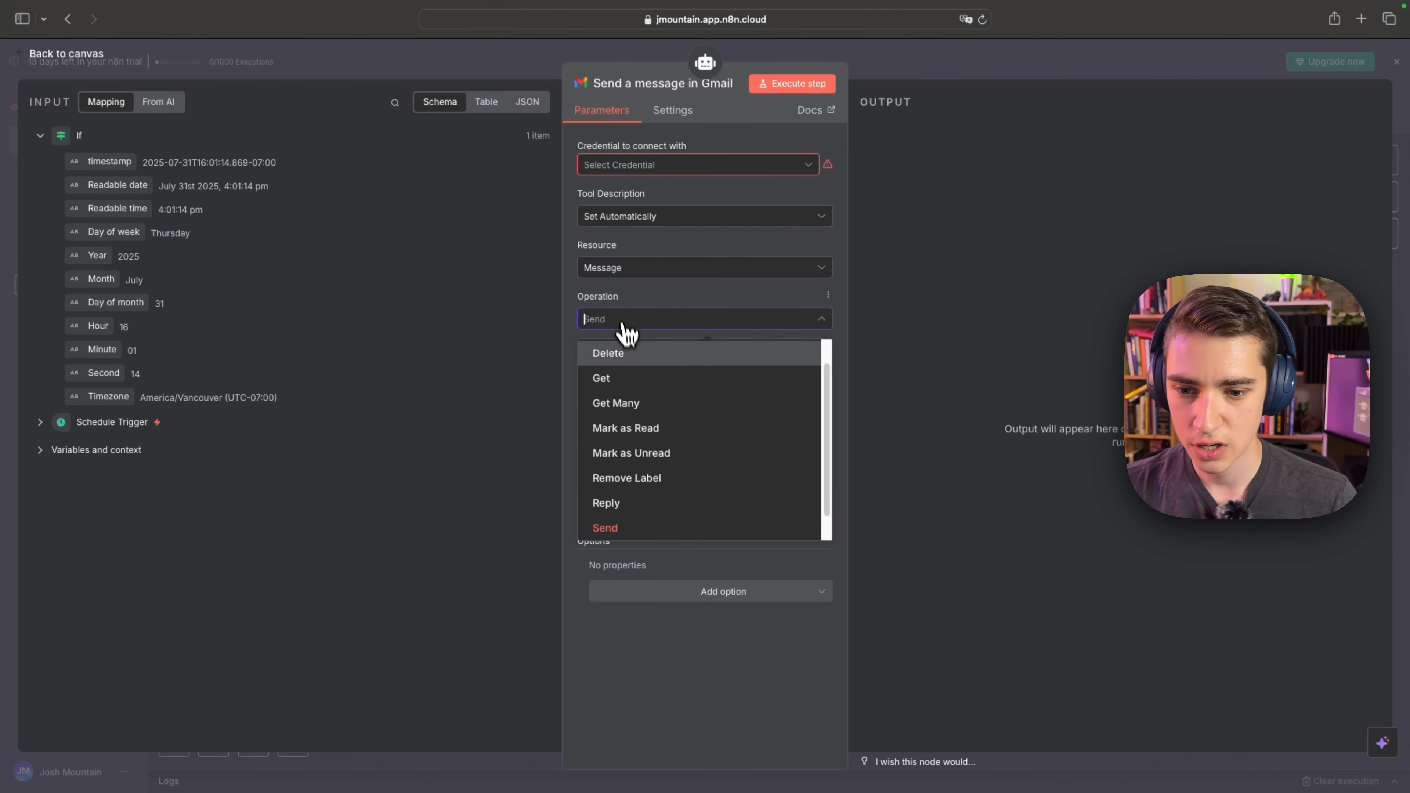
pyautogui.click(639, 408)
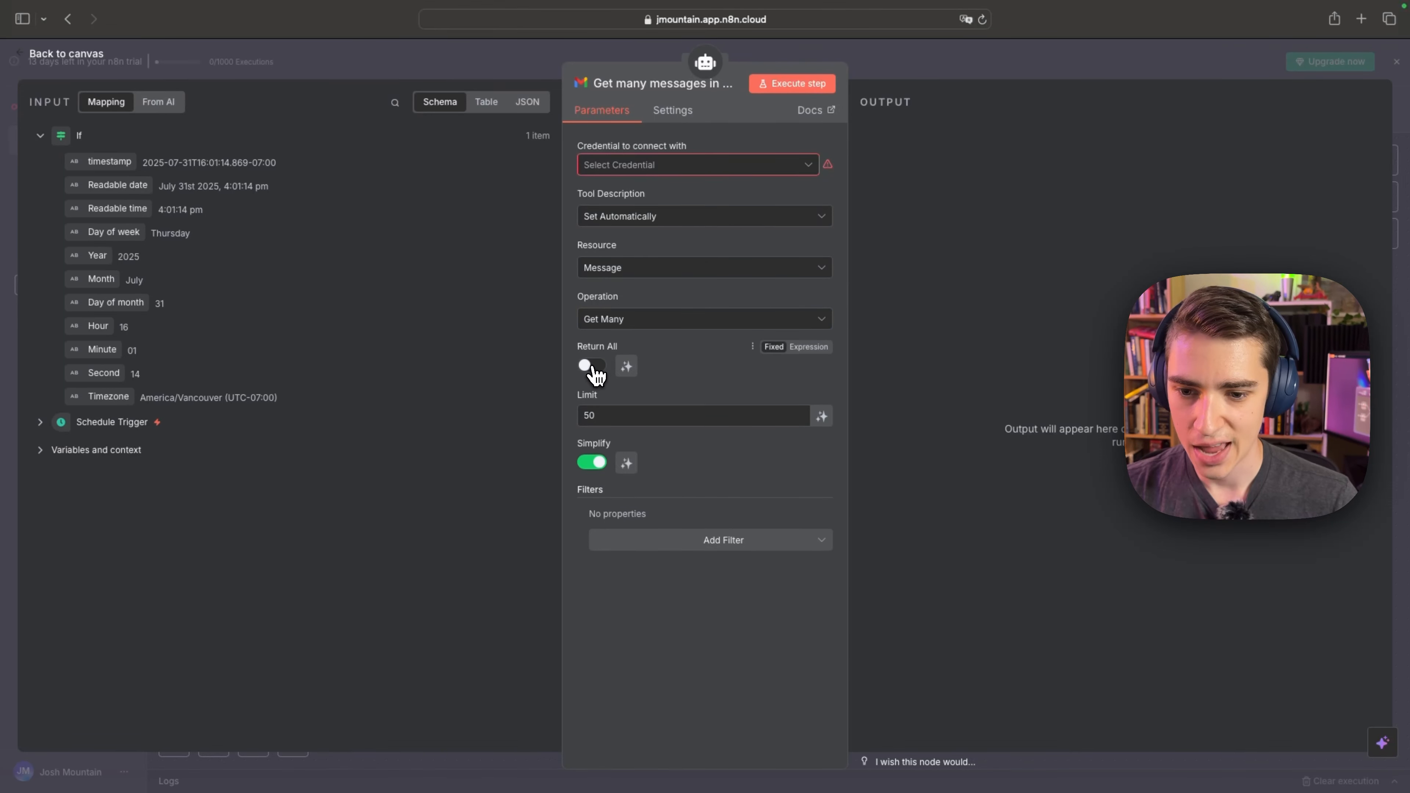
pyautogui.click(592, 365)
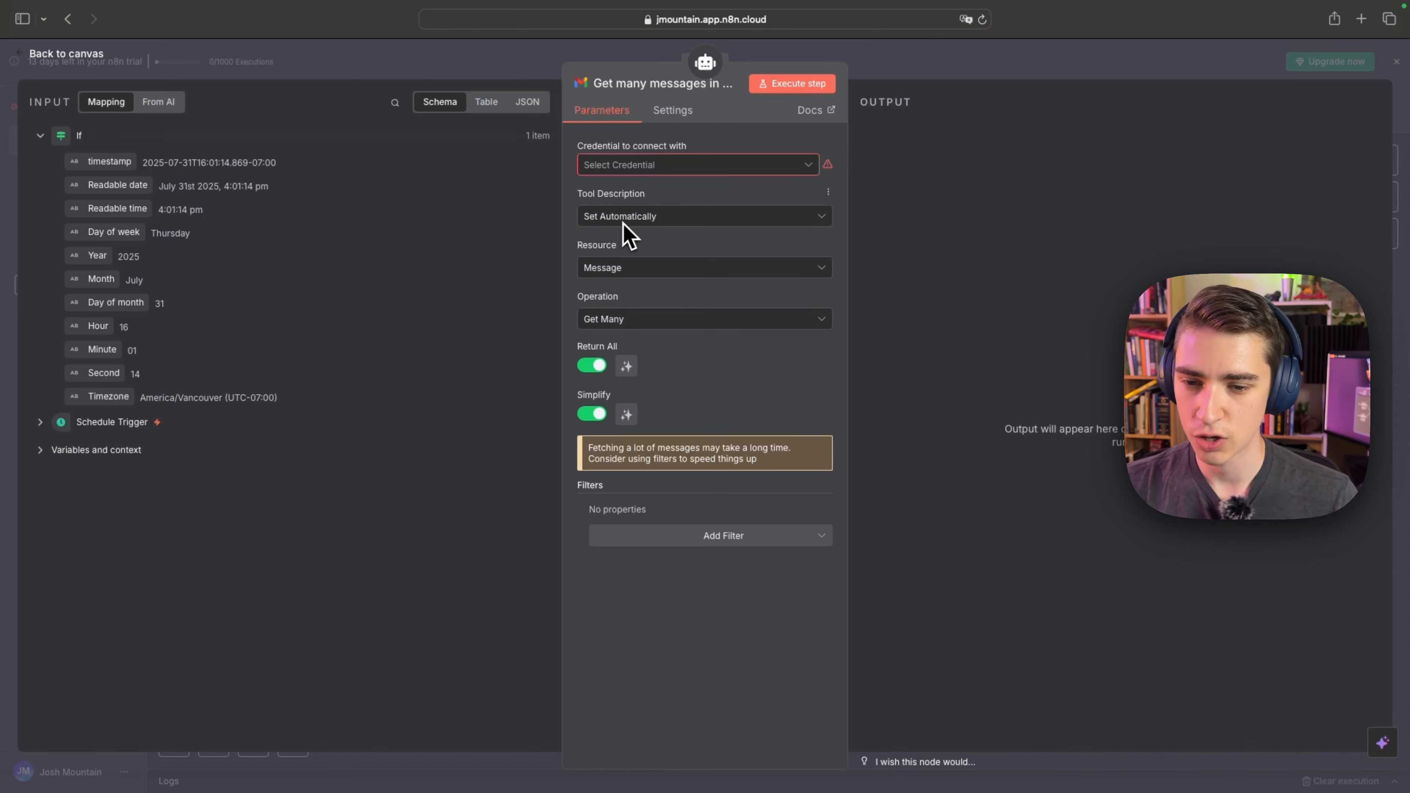
# Check the Gmail tool's description modes and available message filters, and return to the canvas.
pyautogui.click(651, 225)
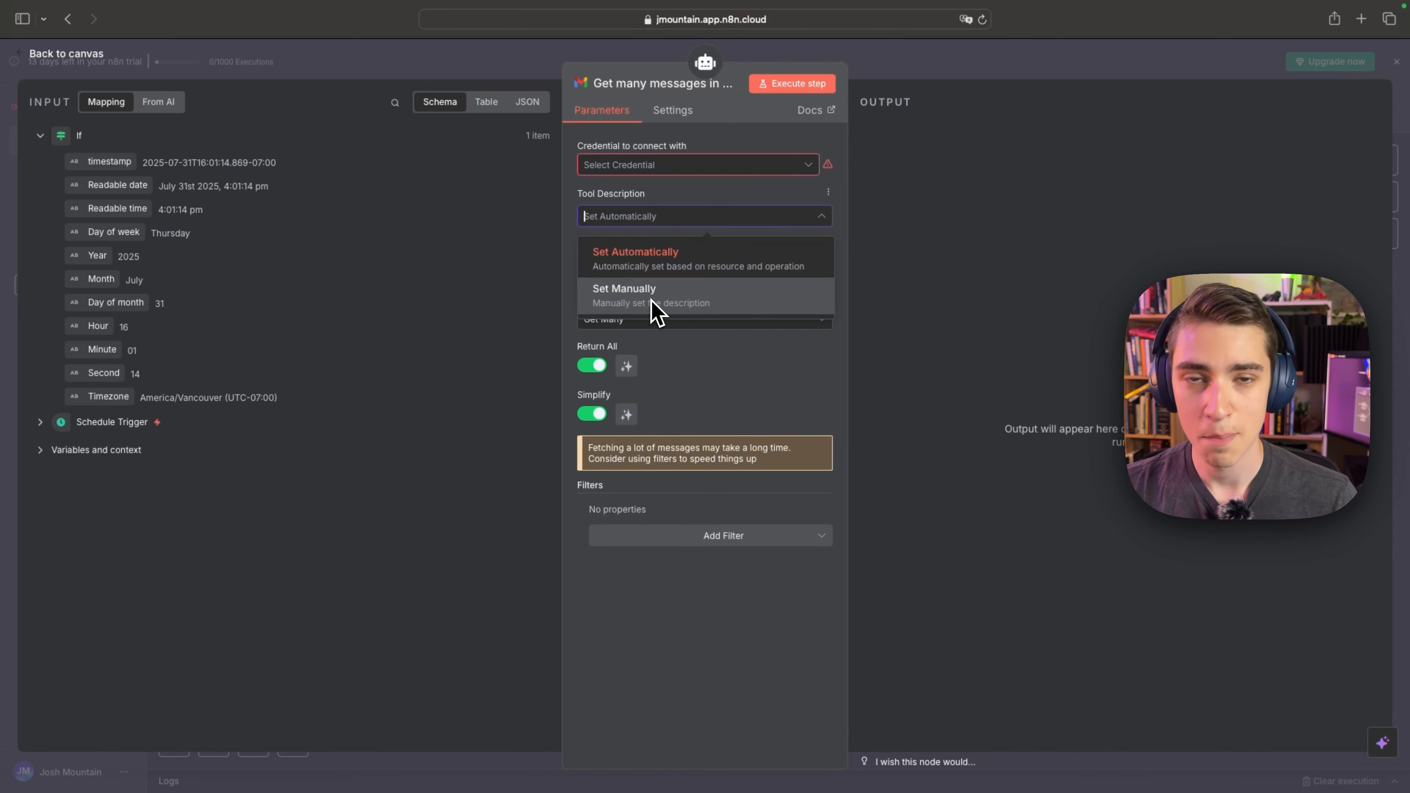
pyautogui.click(651, 220)
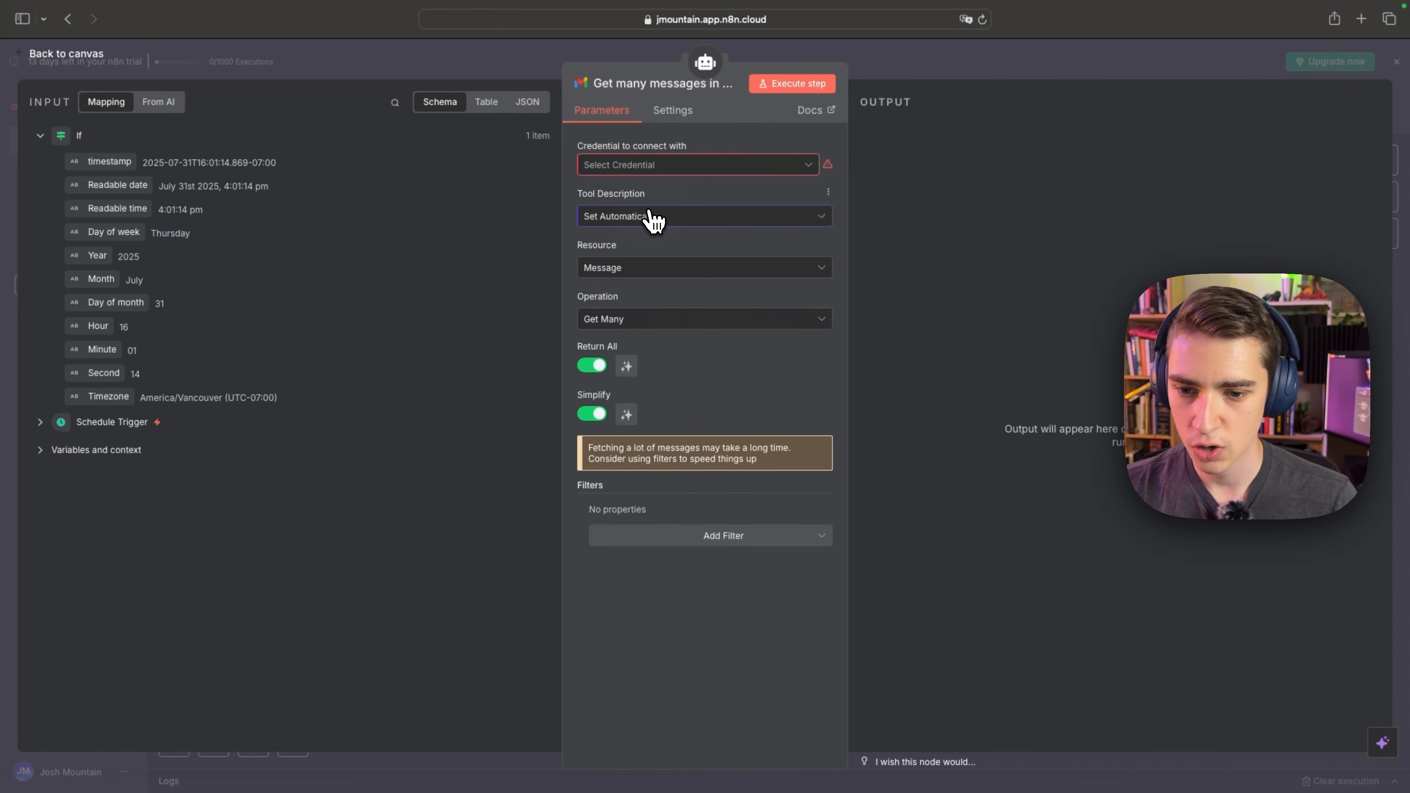
pyautogui.click(710, 535)
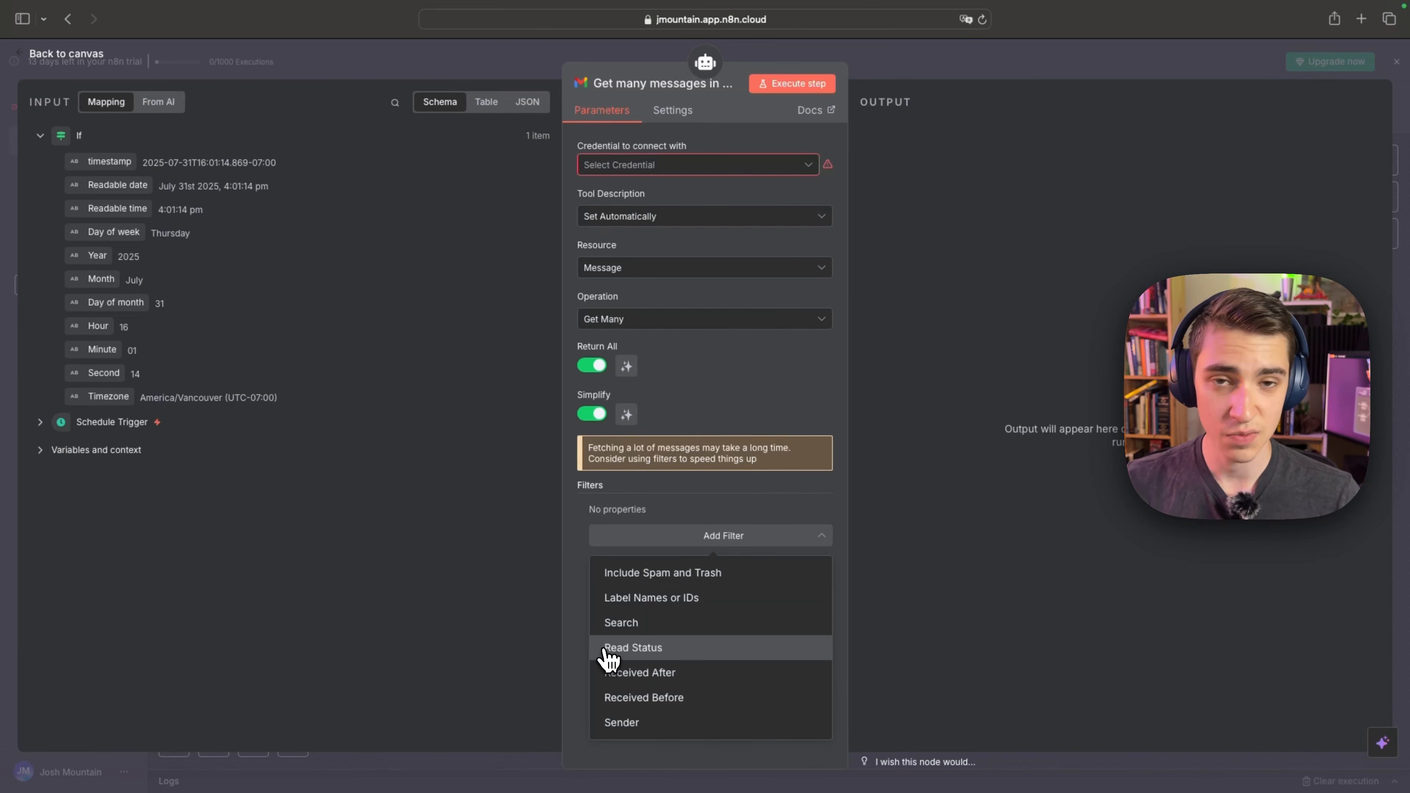
pyautogui.click(25, 59)
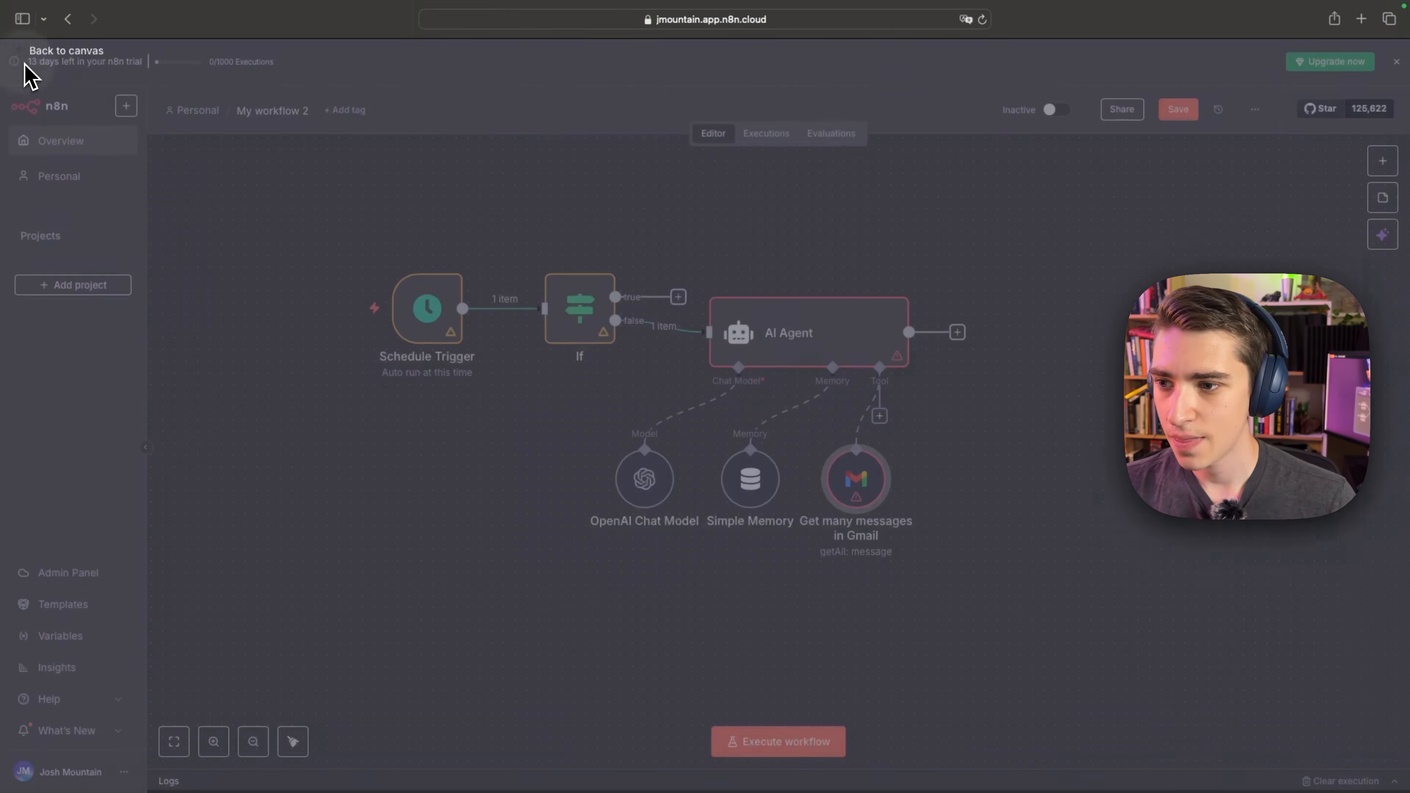
# Add a second AI Agent after the first one and set its user message prompt source to Define below.
pyautogui.click(957, 332)
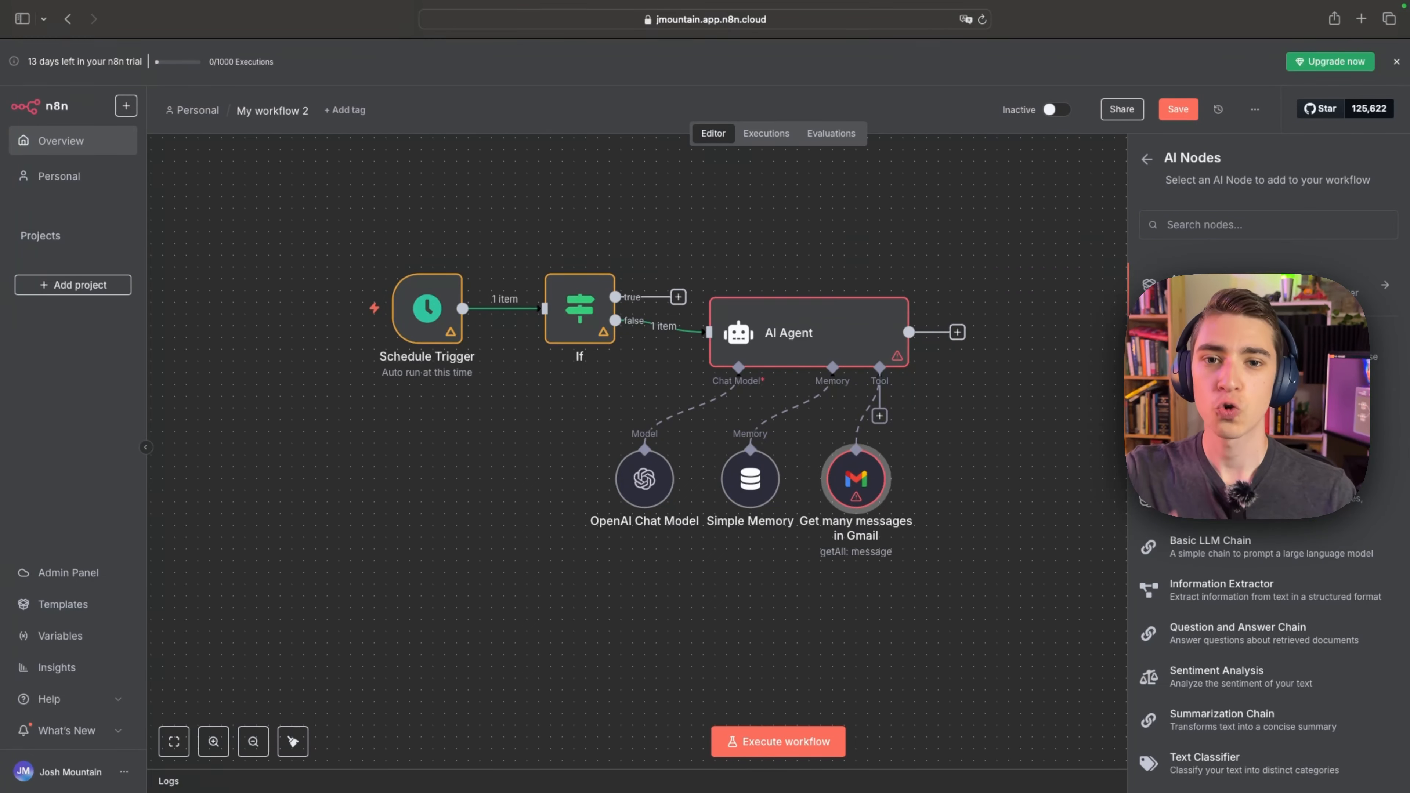
pyautogui.click(1260, 352)
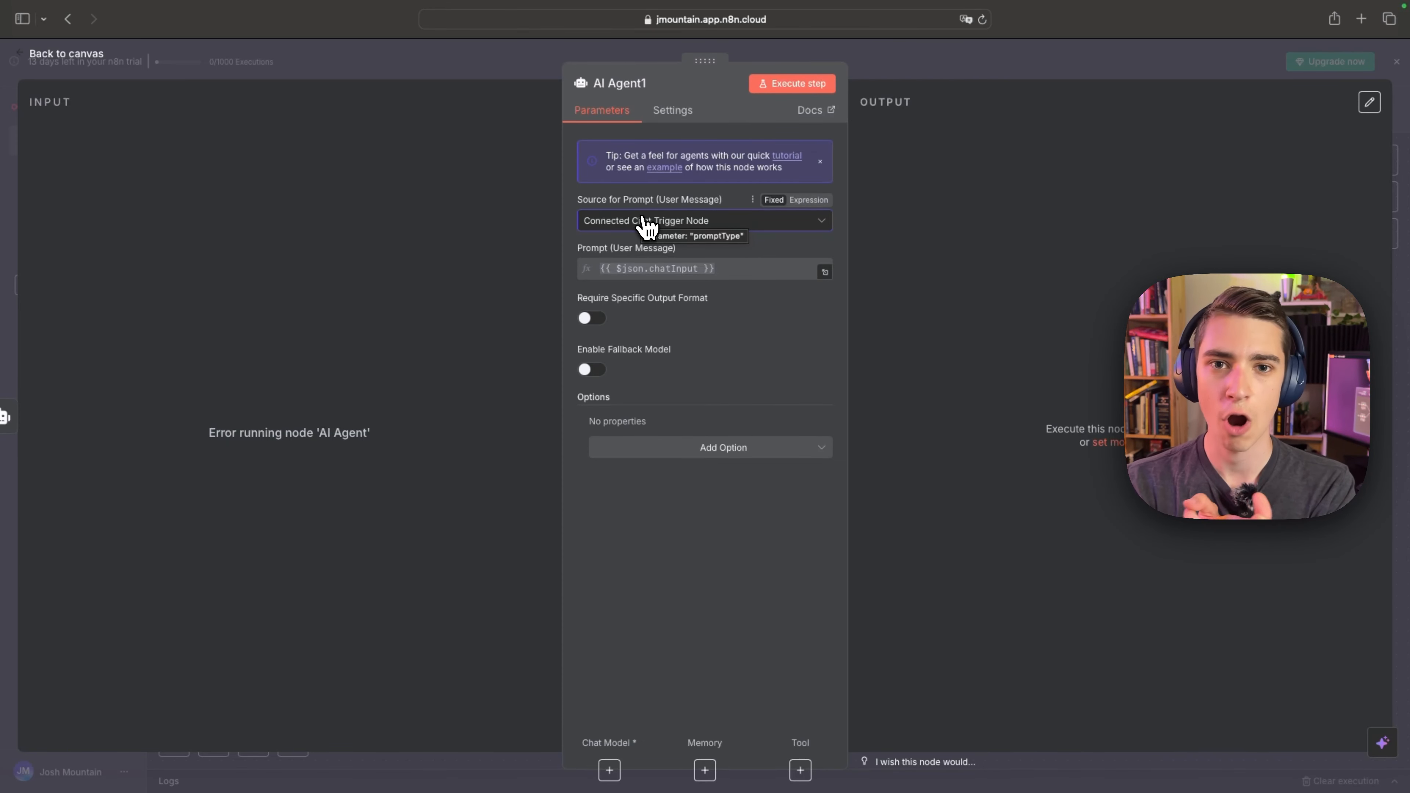
pyautogui.click(638, 225)
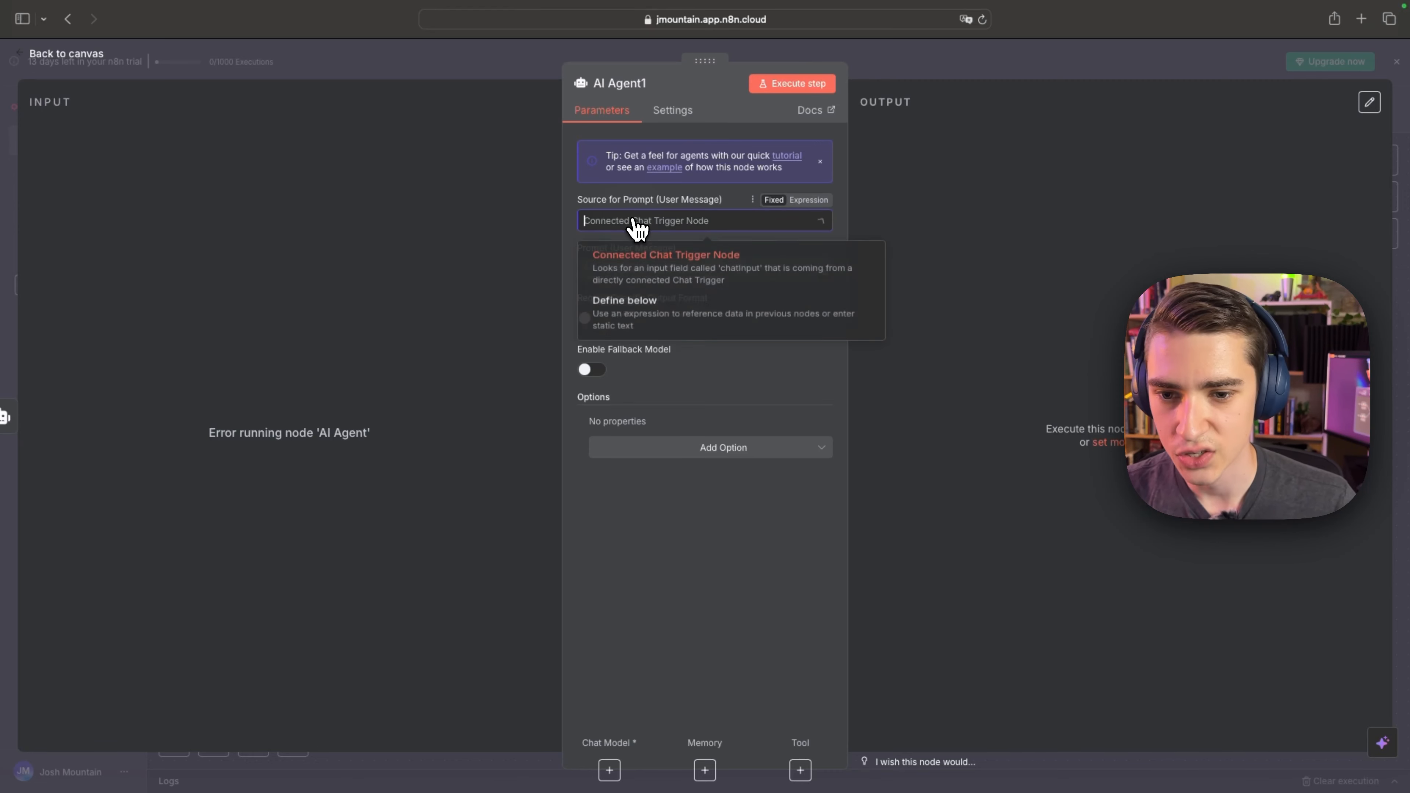
pyautogui.click(649, 323)
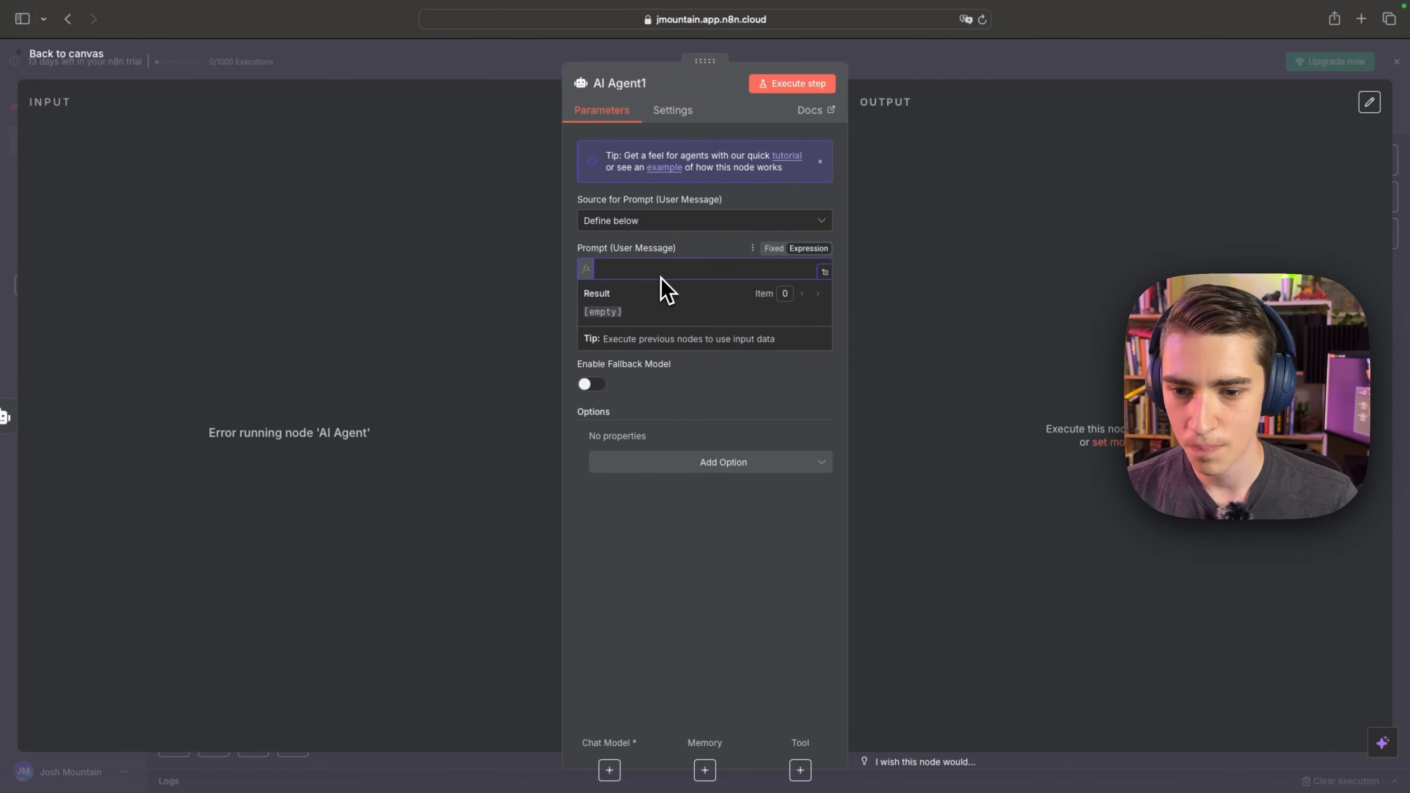
# Begin the second agent's prompt with "Take all gmails received, create a list of all the people to respond to, a description of their".
pyautogui.write('Take all')
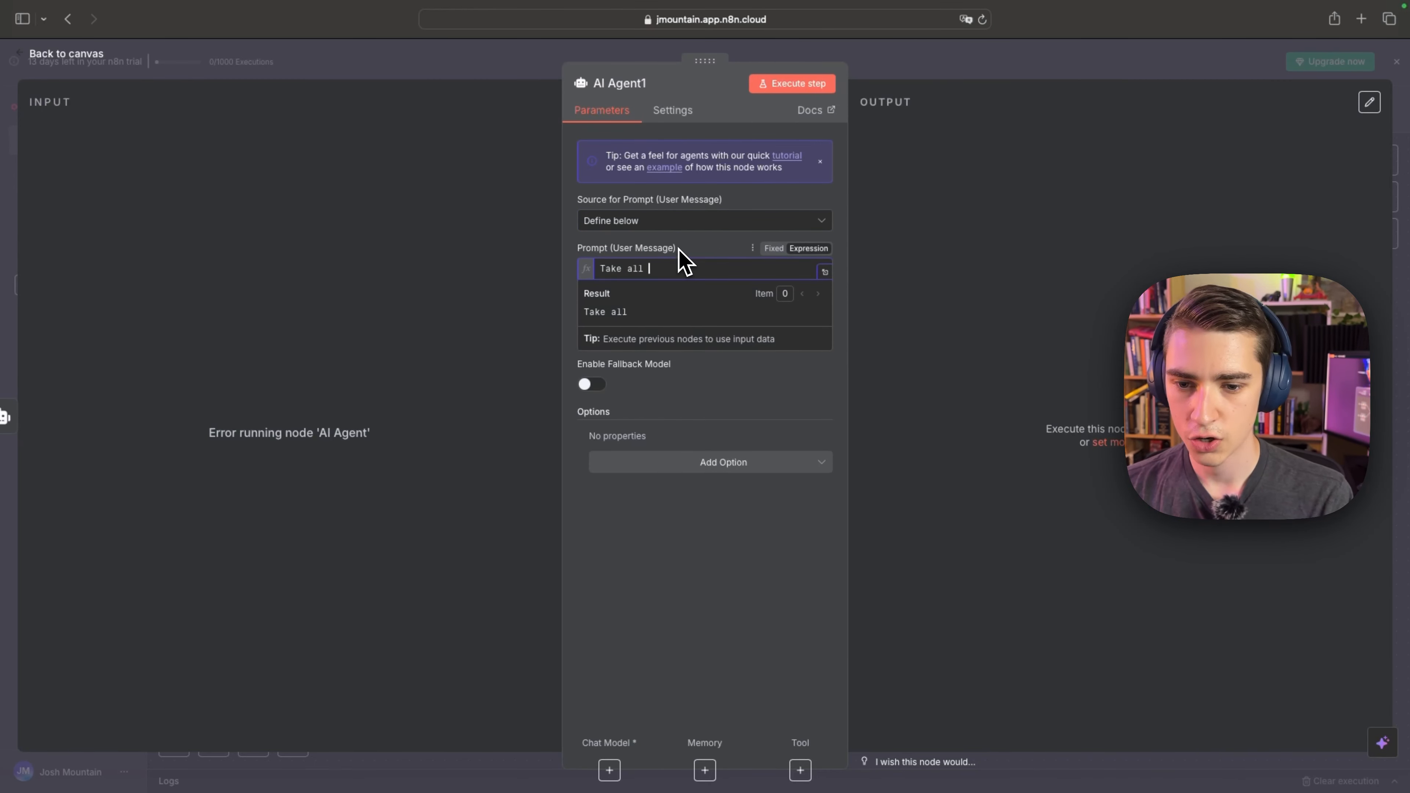
pyautogui.write(' gmails received, crea')
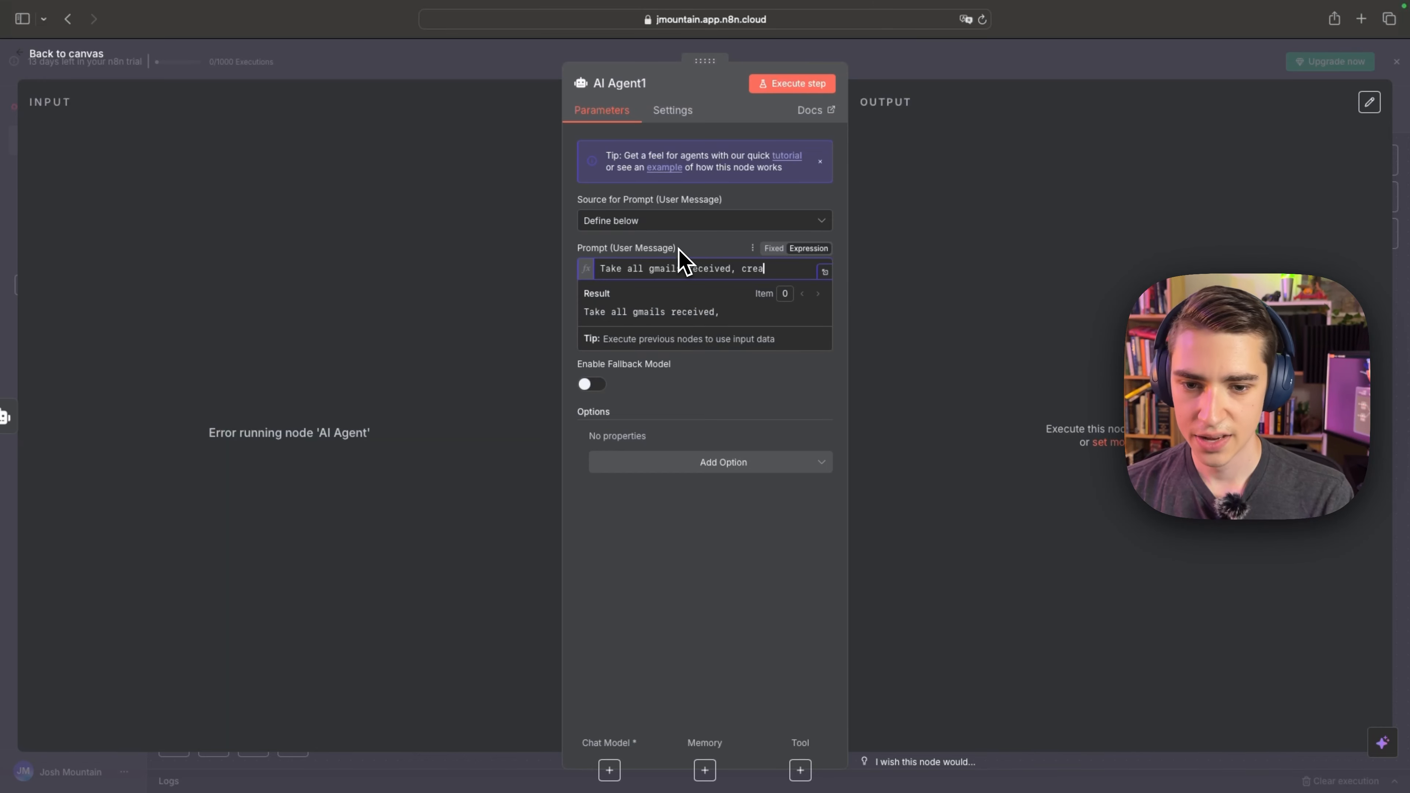
pyautogui.write('te a list of all o')
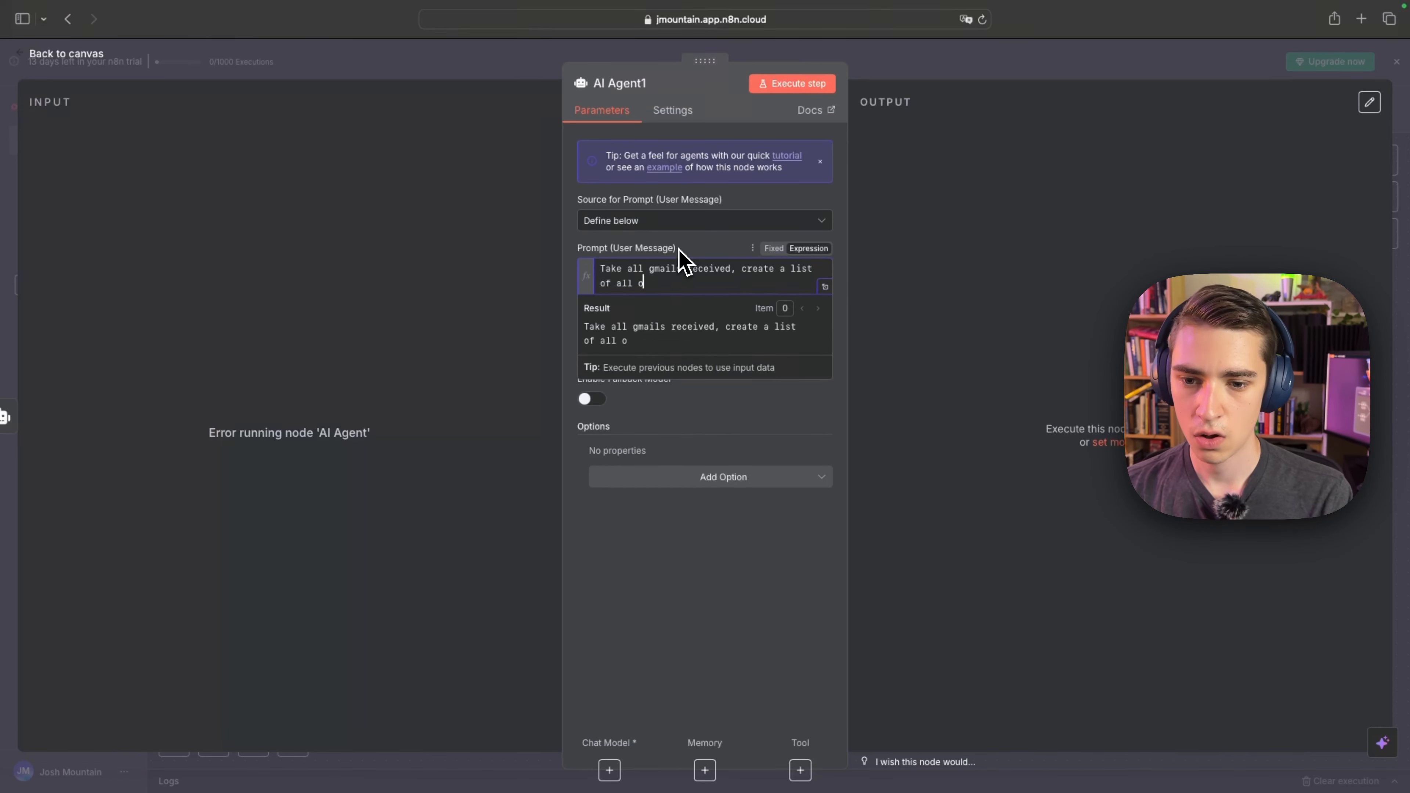
pyautogui.press('BackSpace')
pyautogui.write('the people to respond to, a d')
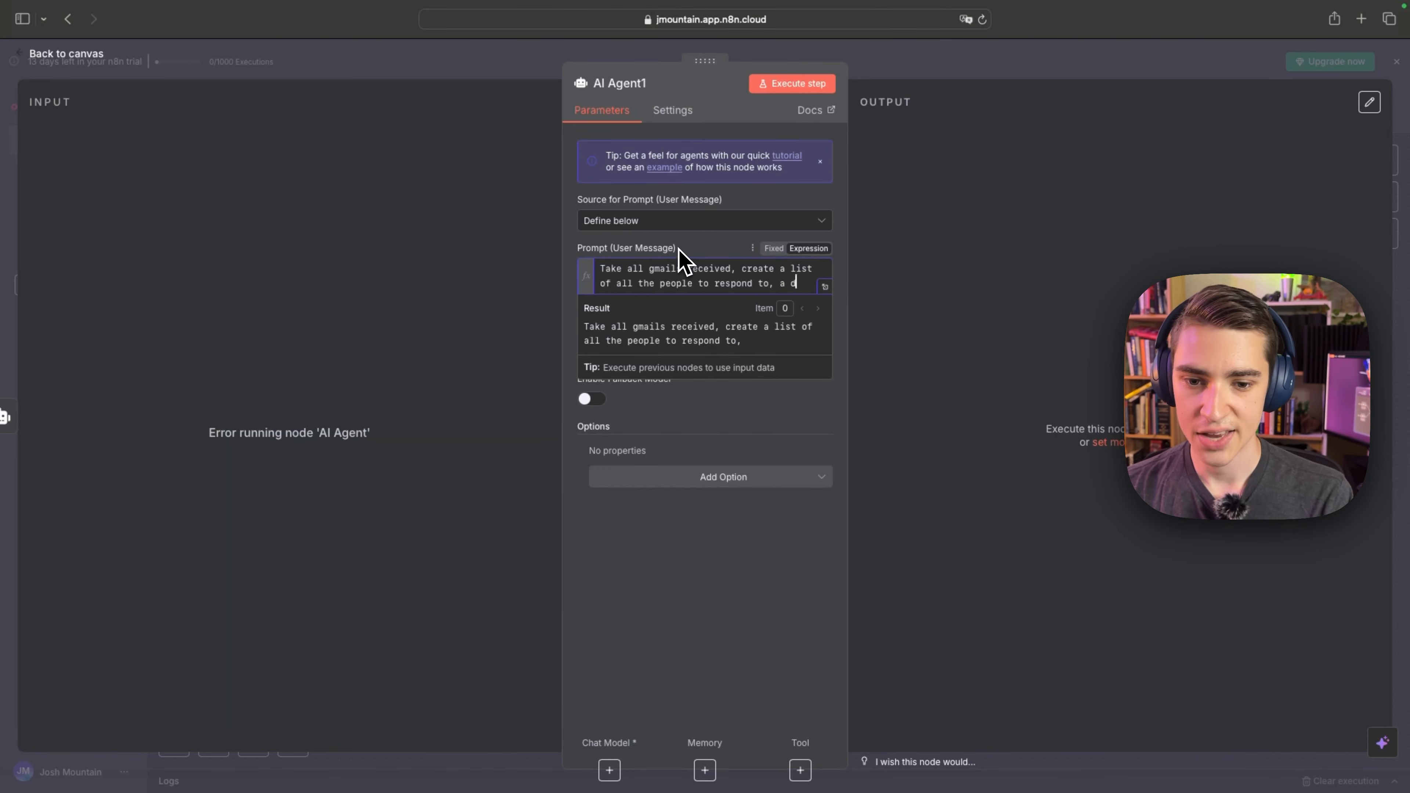
pyautogui.write('escription of their ')
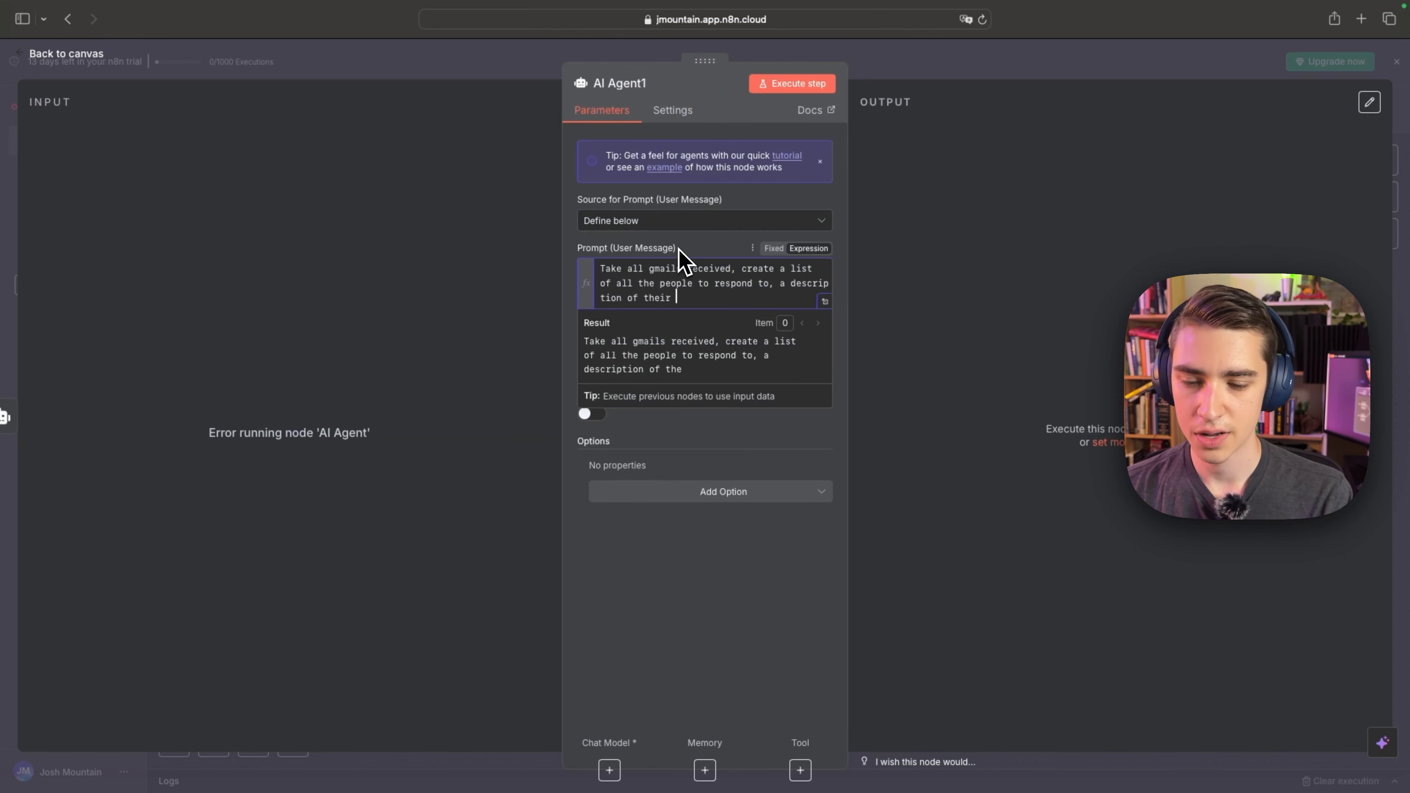
pyautogui.write('email, and the main acti')
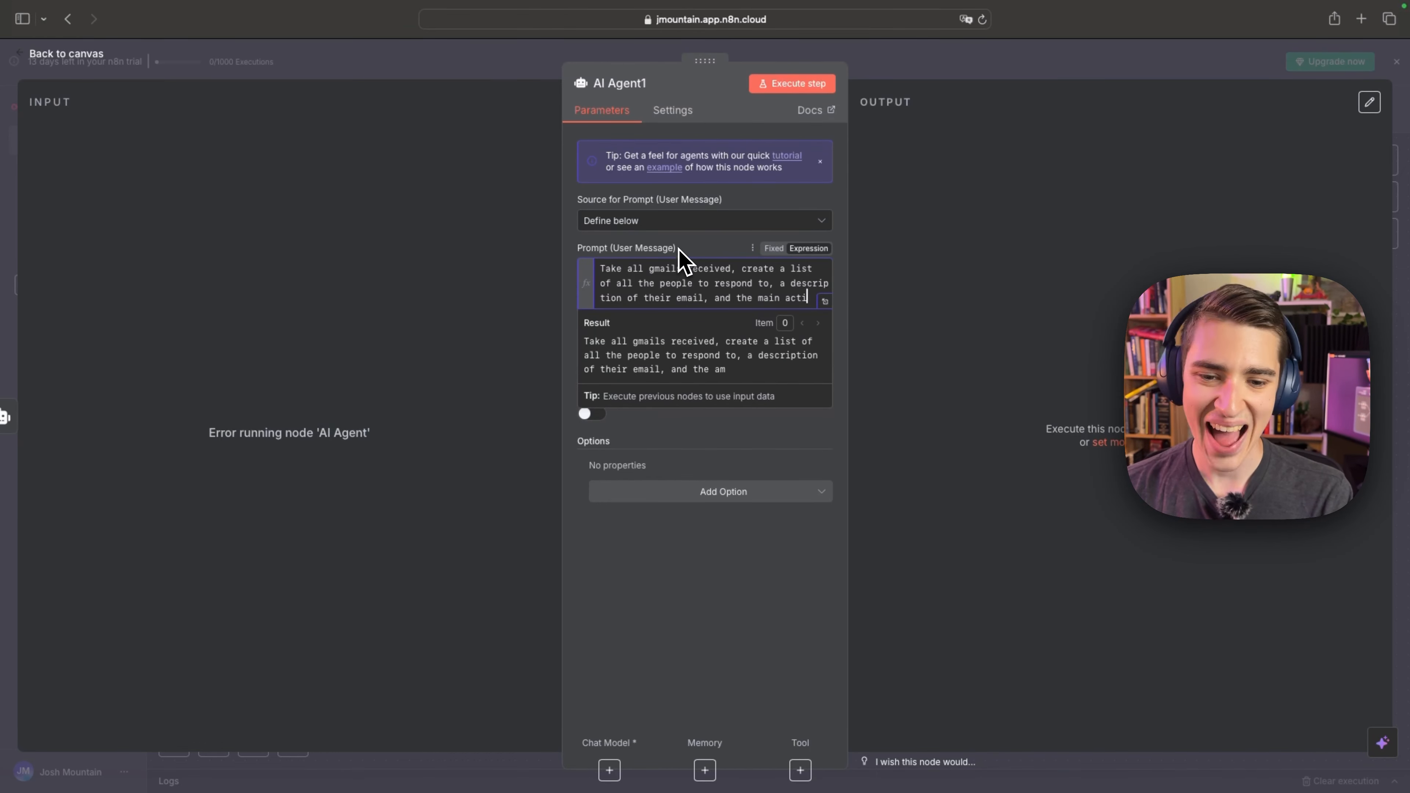
# Finish the second agent's prompt with "email, and the main action item I need to do." and return to the canvas.
pyautogui.write('on item I need to d')
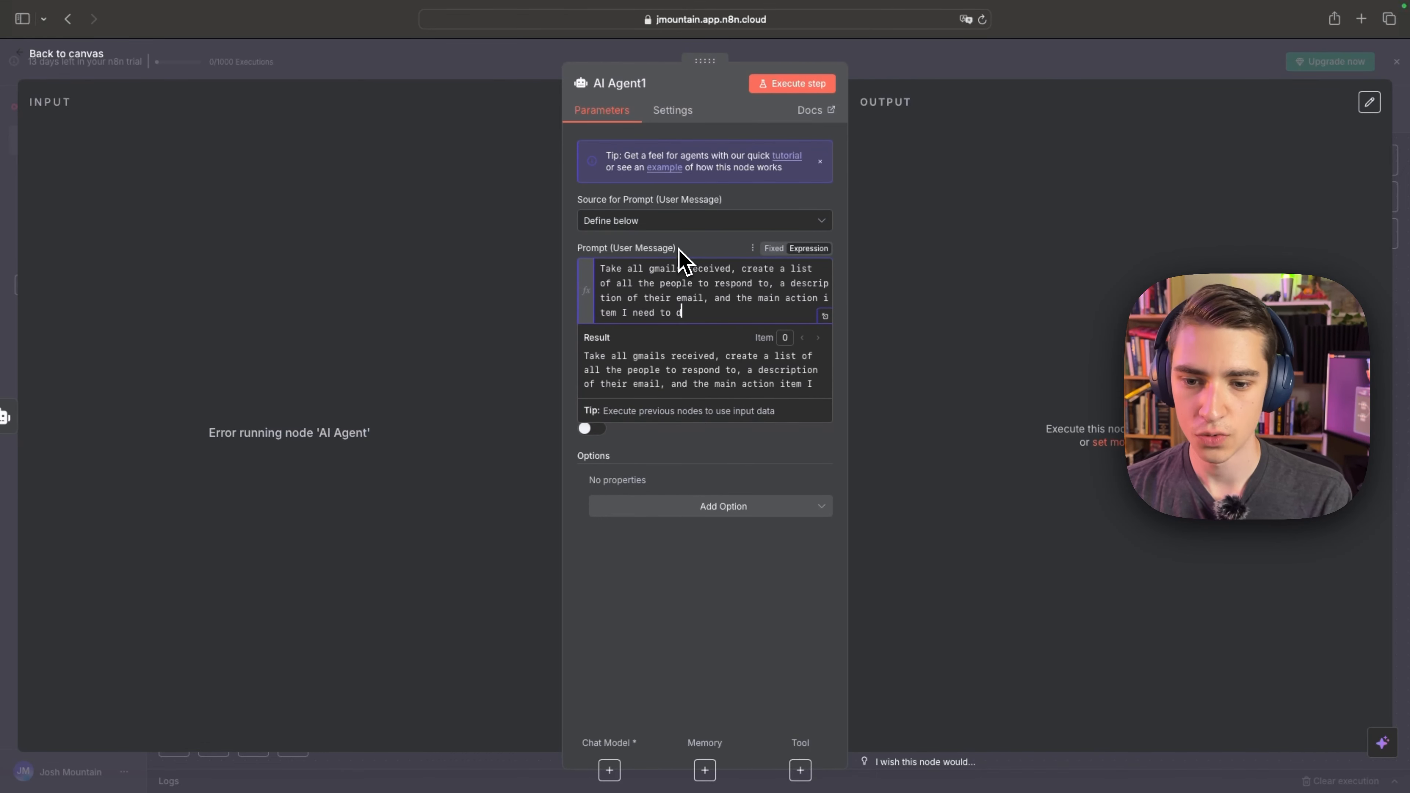
pyautogui.write('o.')
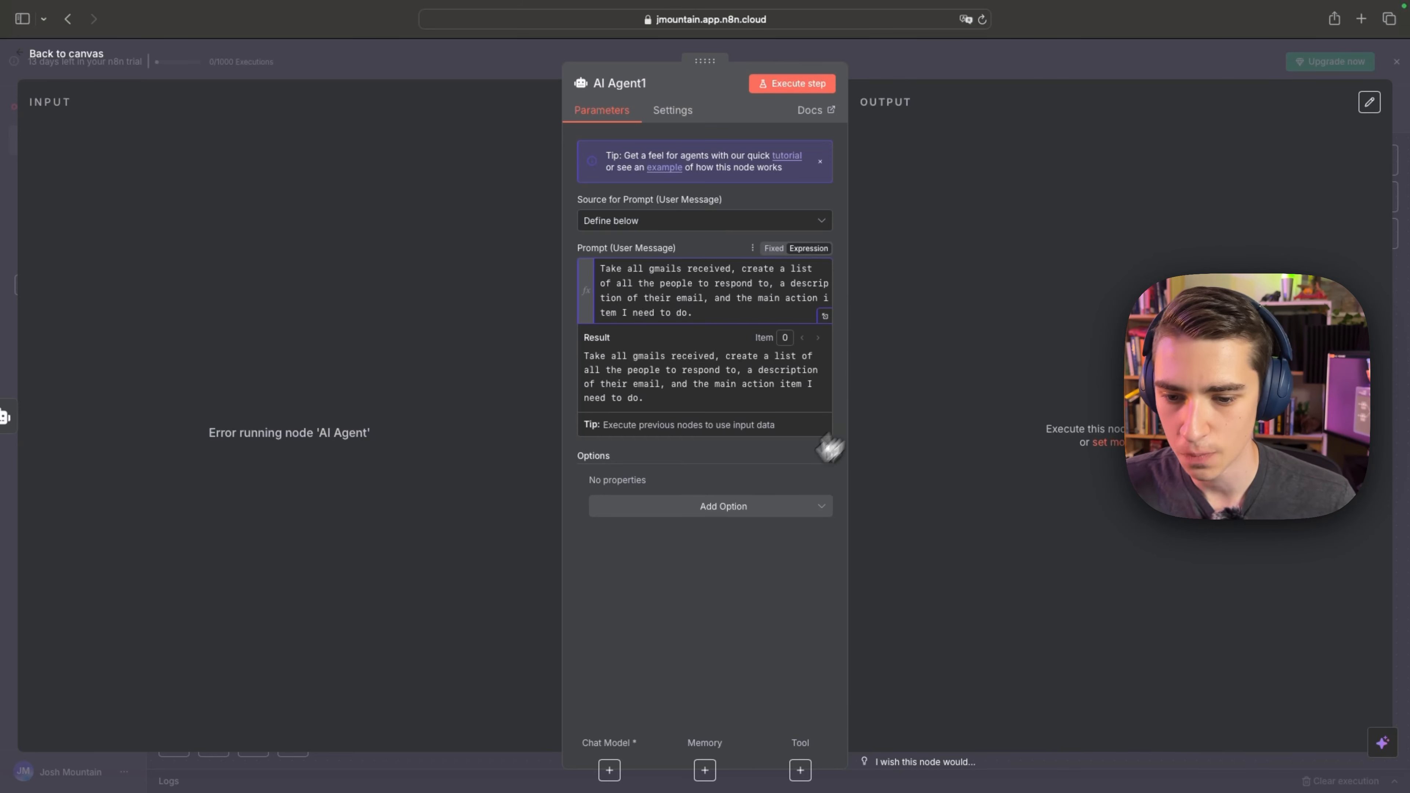
pyautogui.click(713, 507)
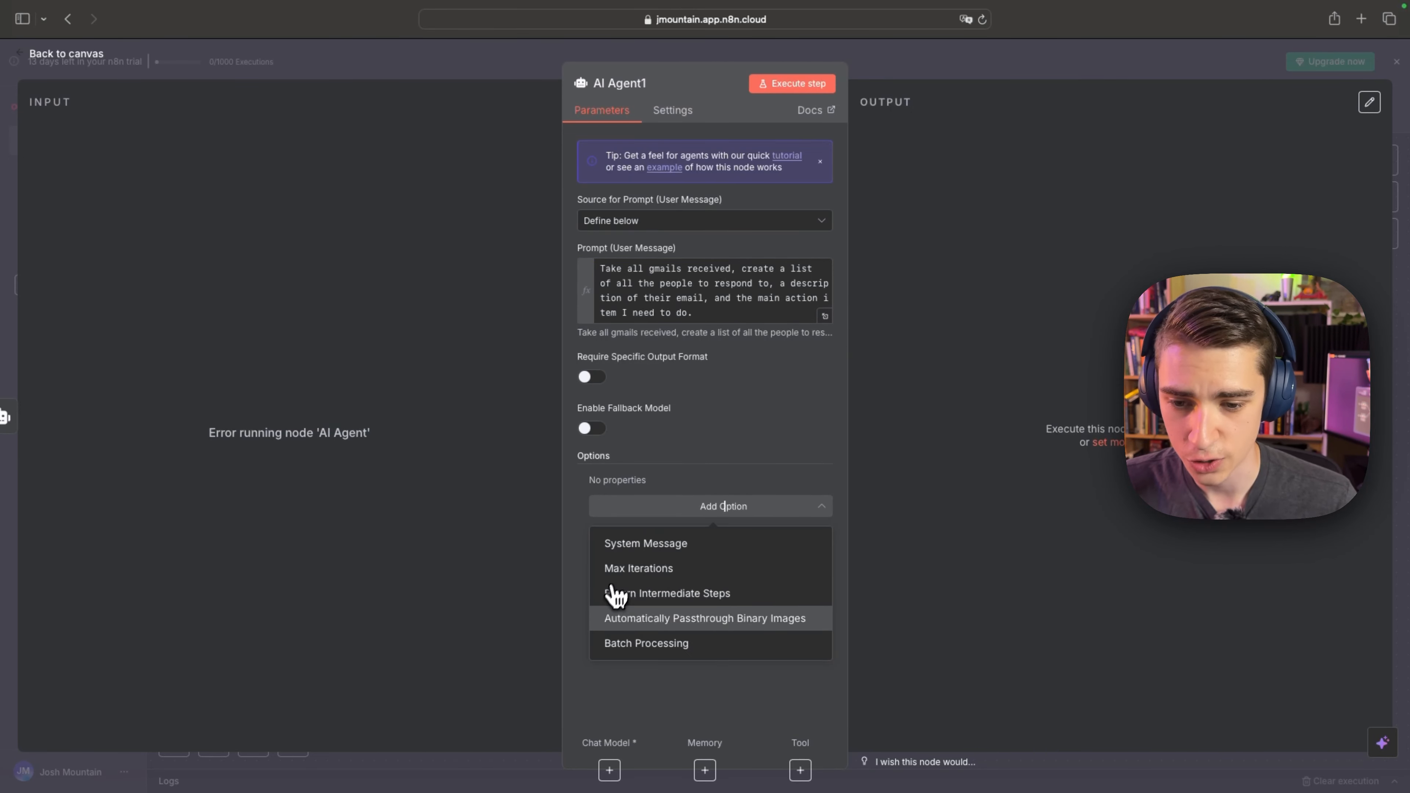
pyautogui.click(25, 56)
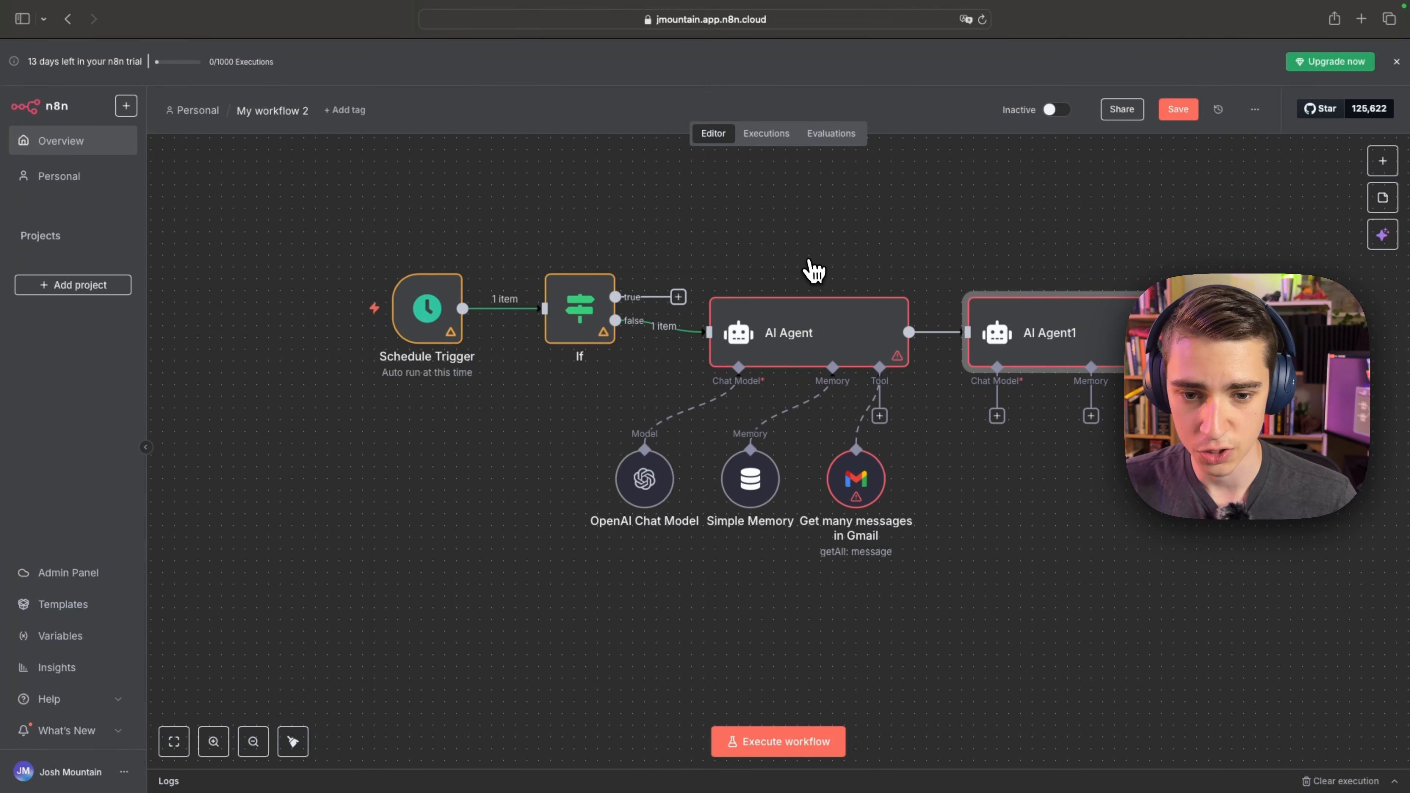
# Add a Read Status filter to the first agent's Gmail tool, keeping it on Unread emails only.
pyautogui.doubleClick(860, 476)
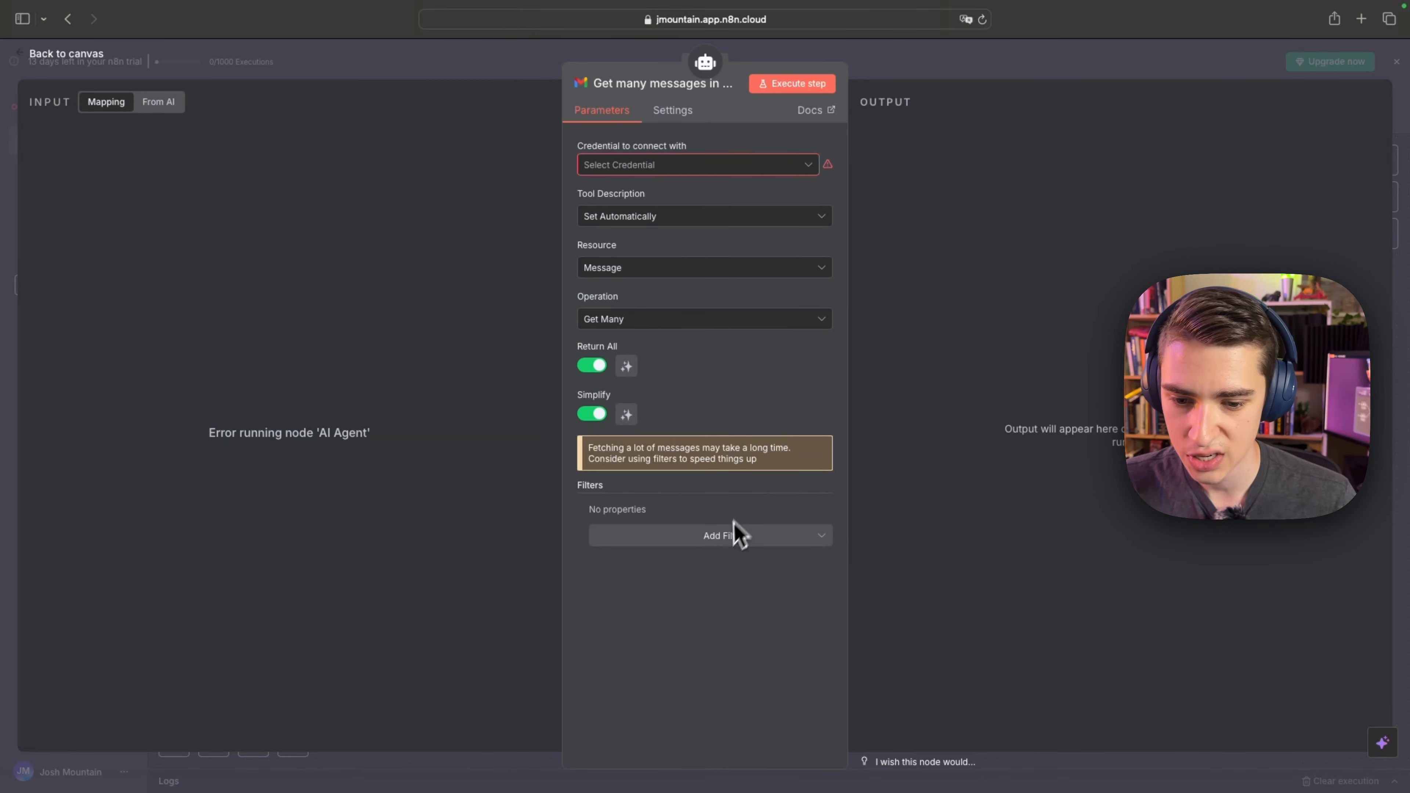
pyautogui.click(733, 536)
pyautogui.click(611, 648)
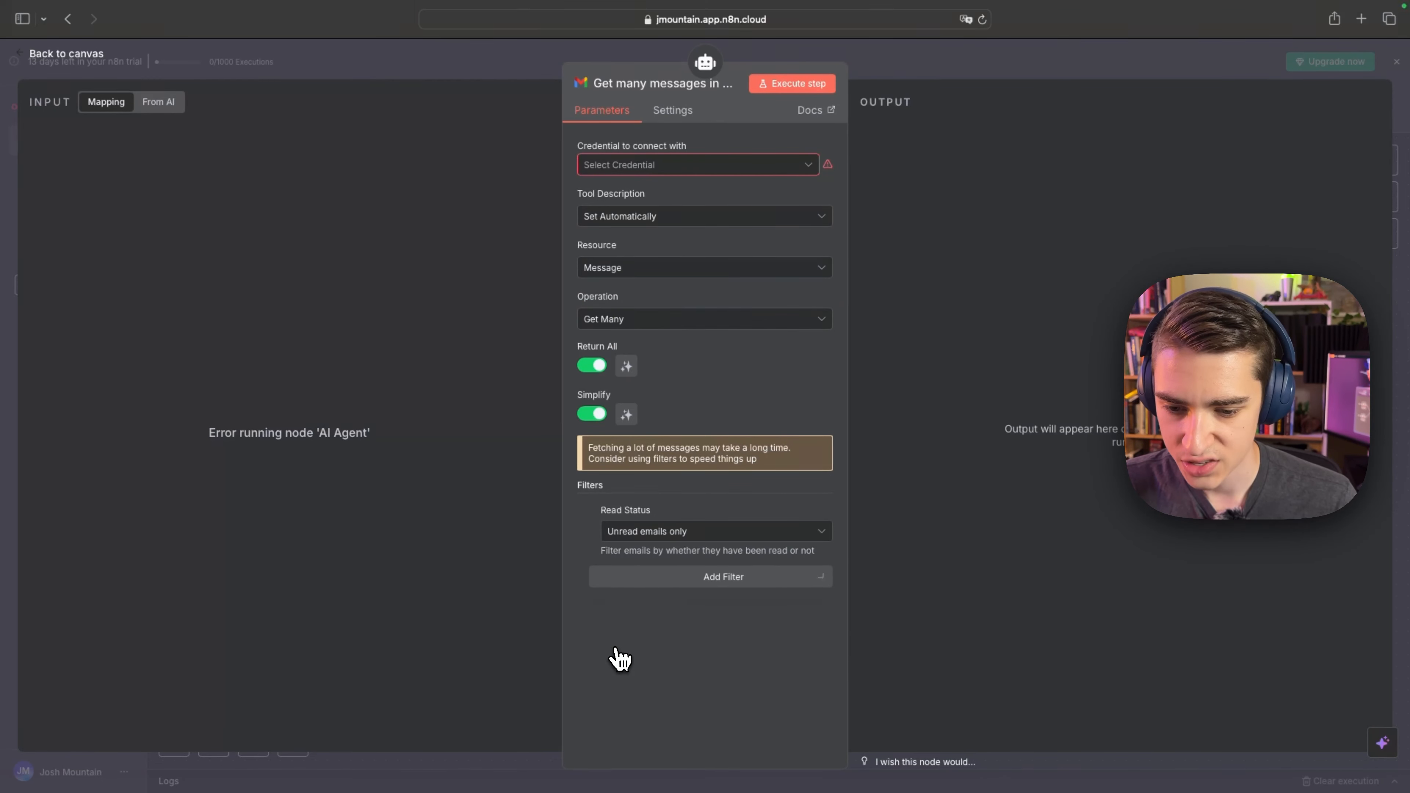
pyautogui.click(670, 533)
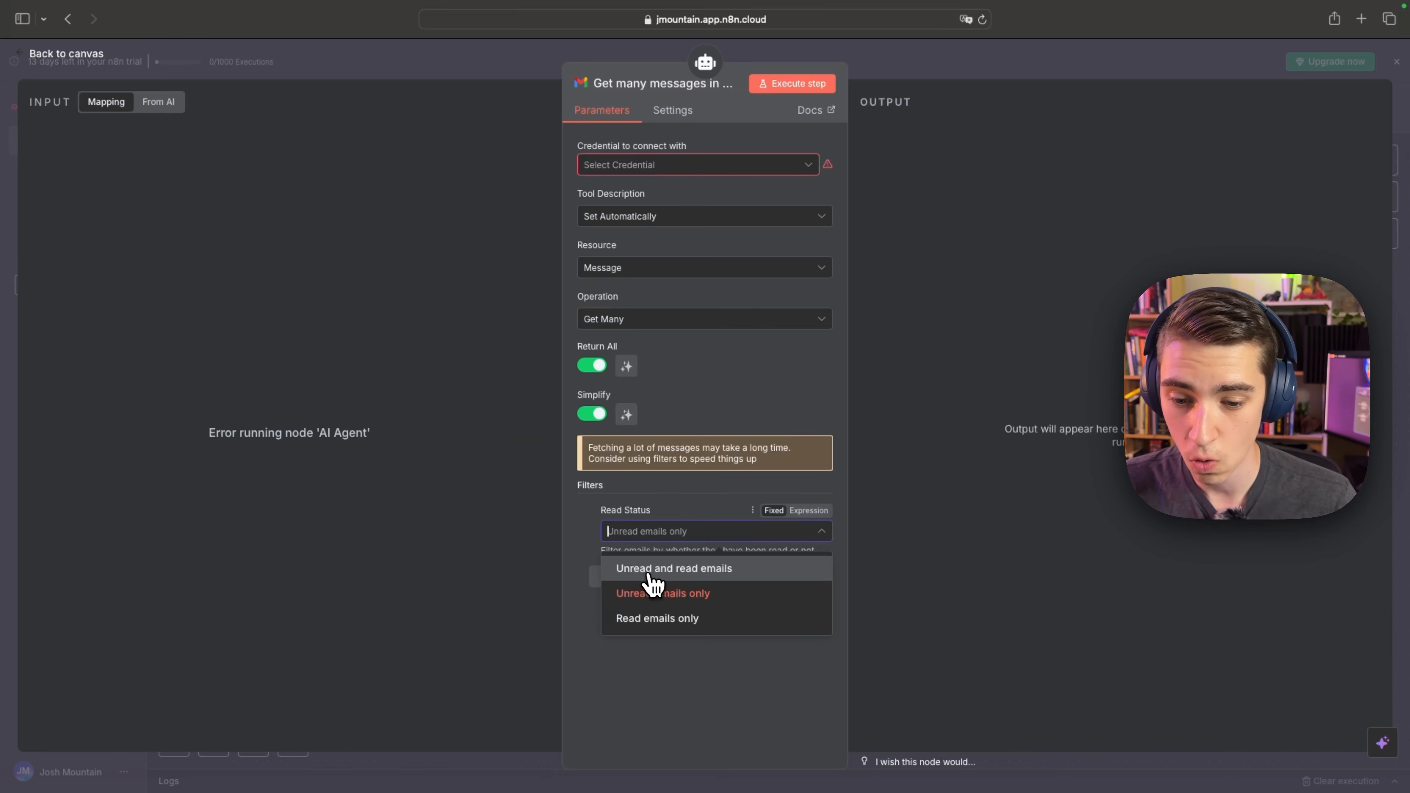
pyautogui.click(570, 510)
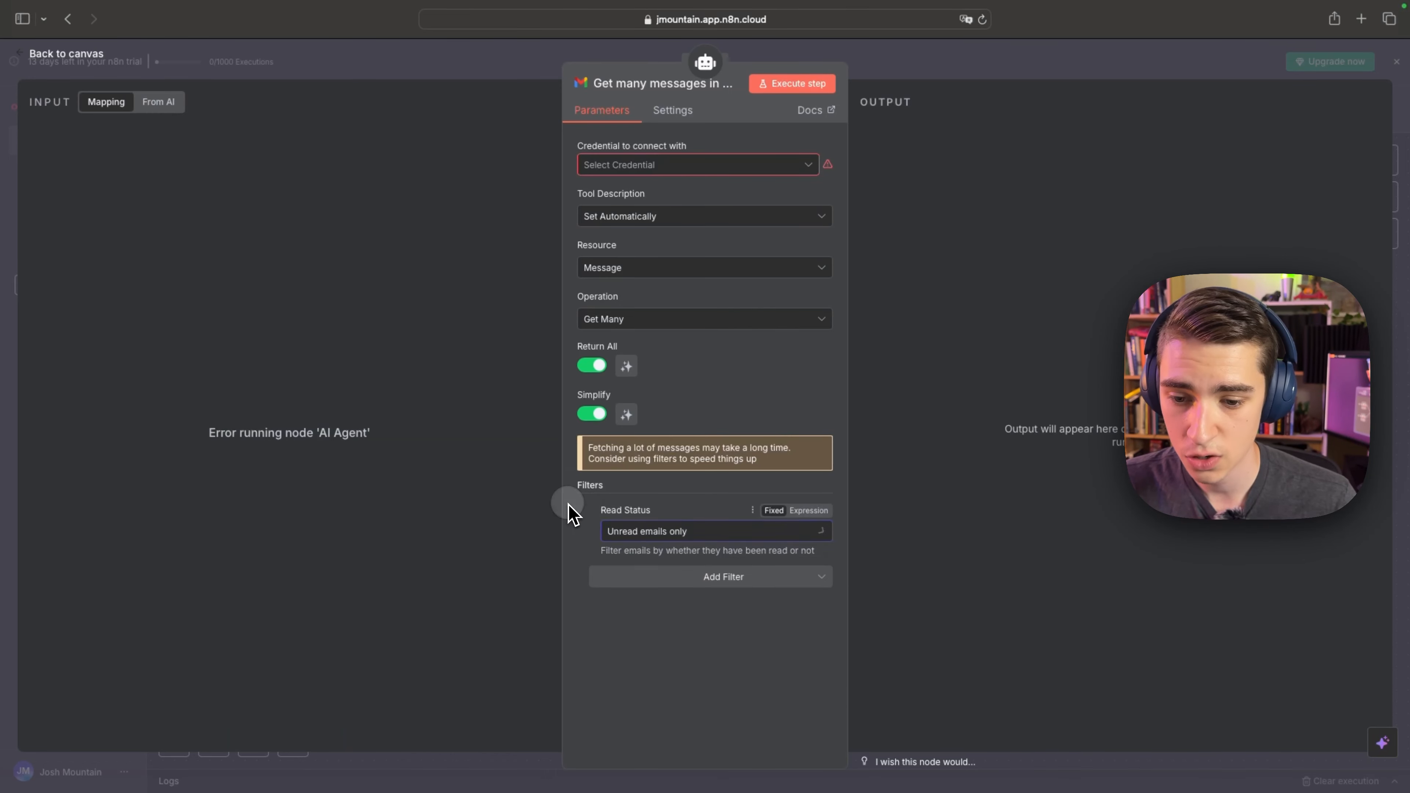
# Try out the Include Spam and Trash filter on the Gmail tool and remove it again.
pyautogui.click(633, 578)
pyautogui.click(625, 615)
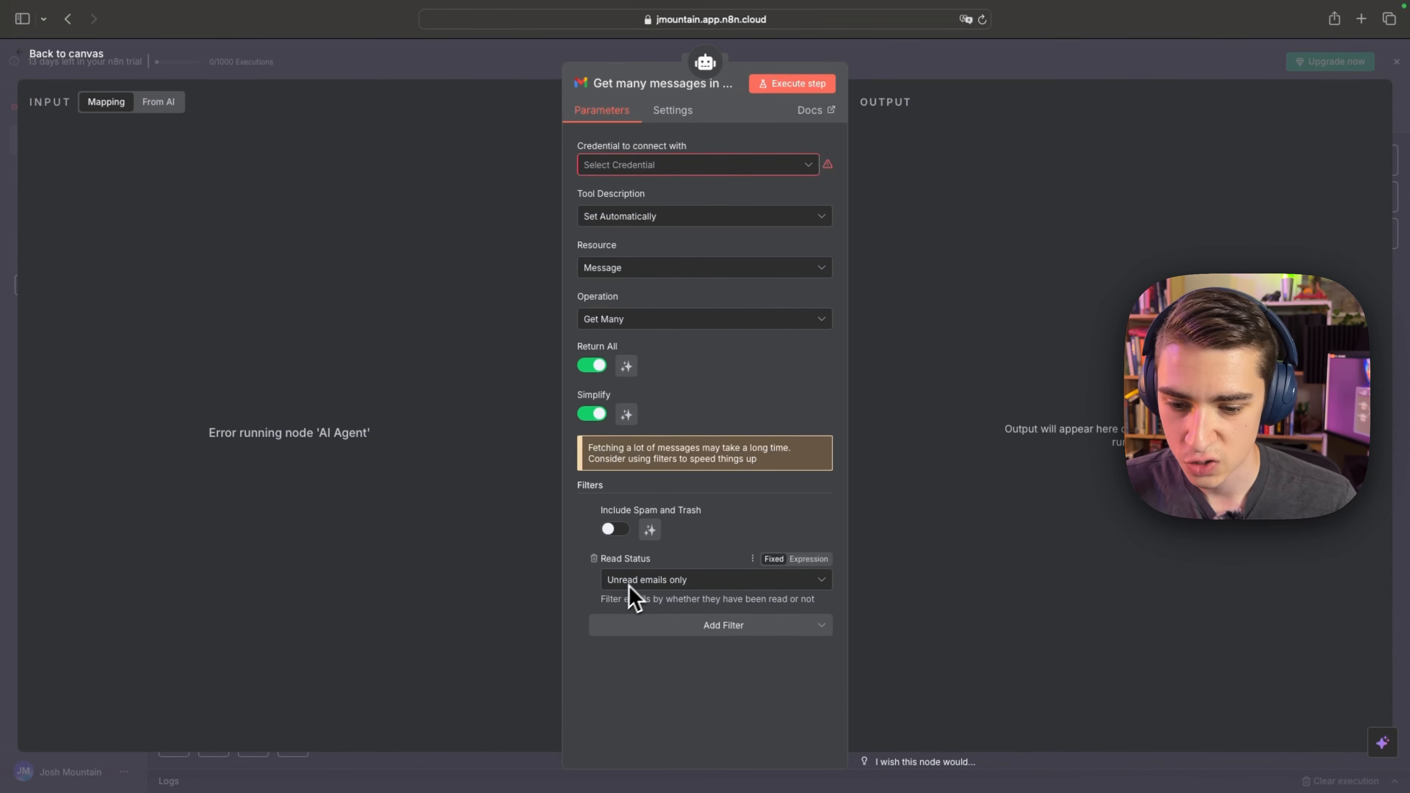
pyautogui.click(615, 529)
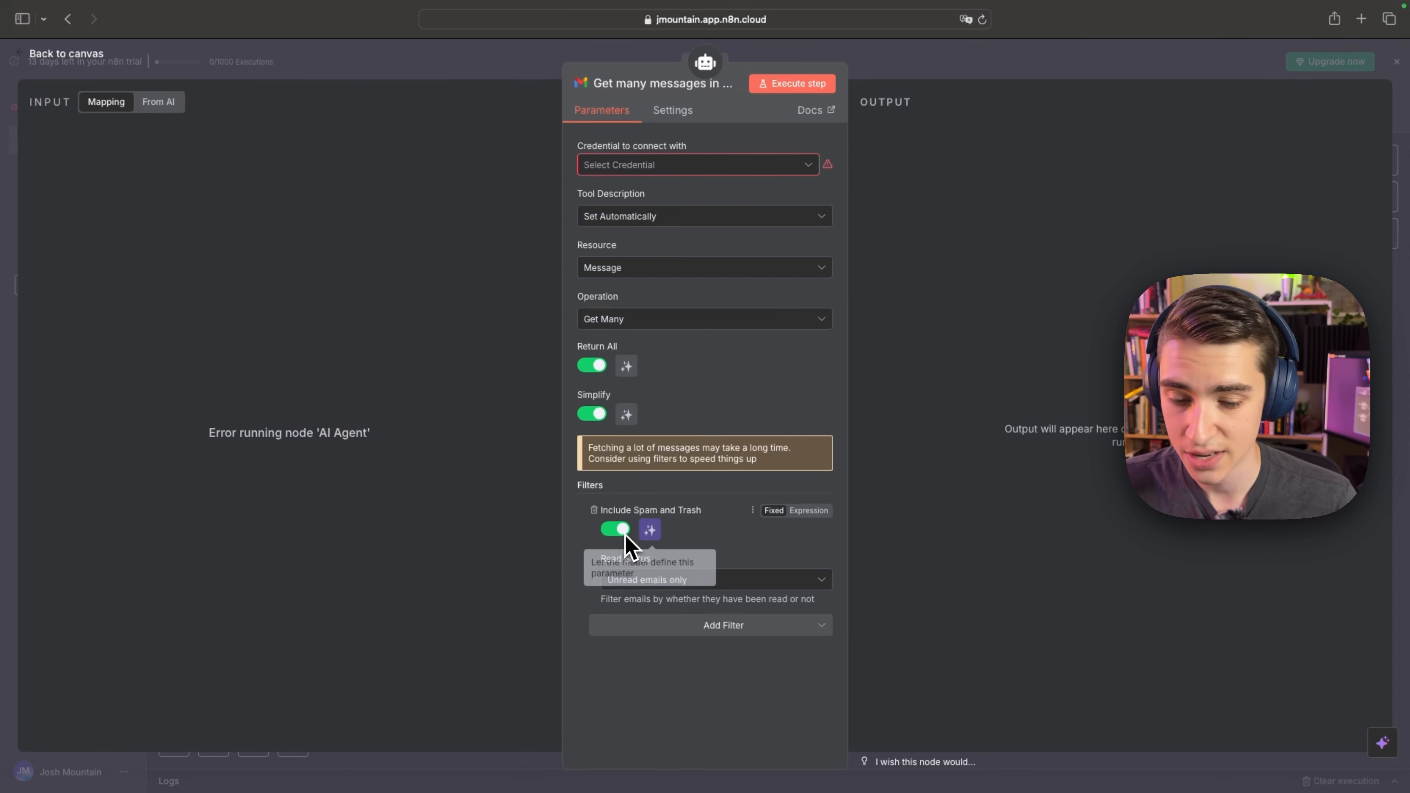
pyautogui.click(617, 532)
pyautogui.click(590, 510)
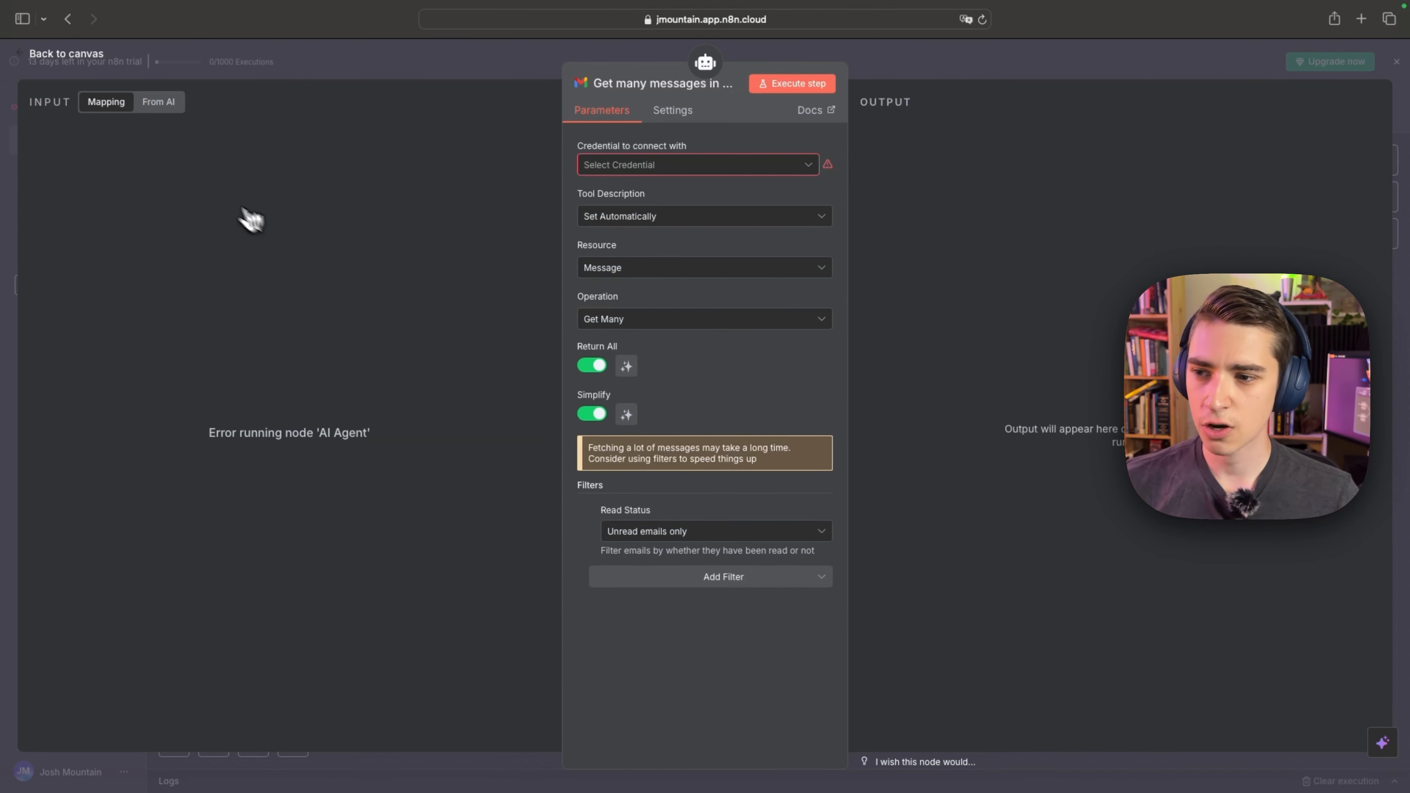
# Return to the canvas and attach an xAI Grok Chat Model to AI Agent1's Chat Model connection.
pyautogui.click(69, 54)
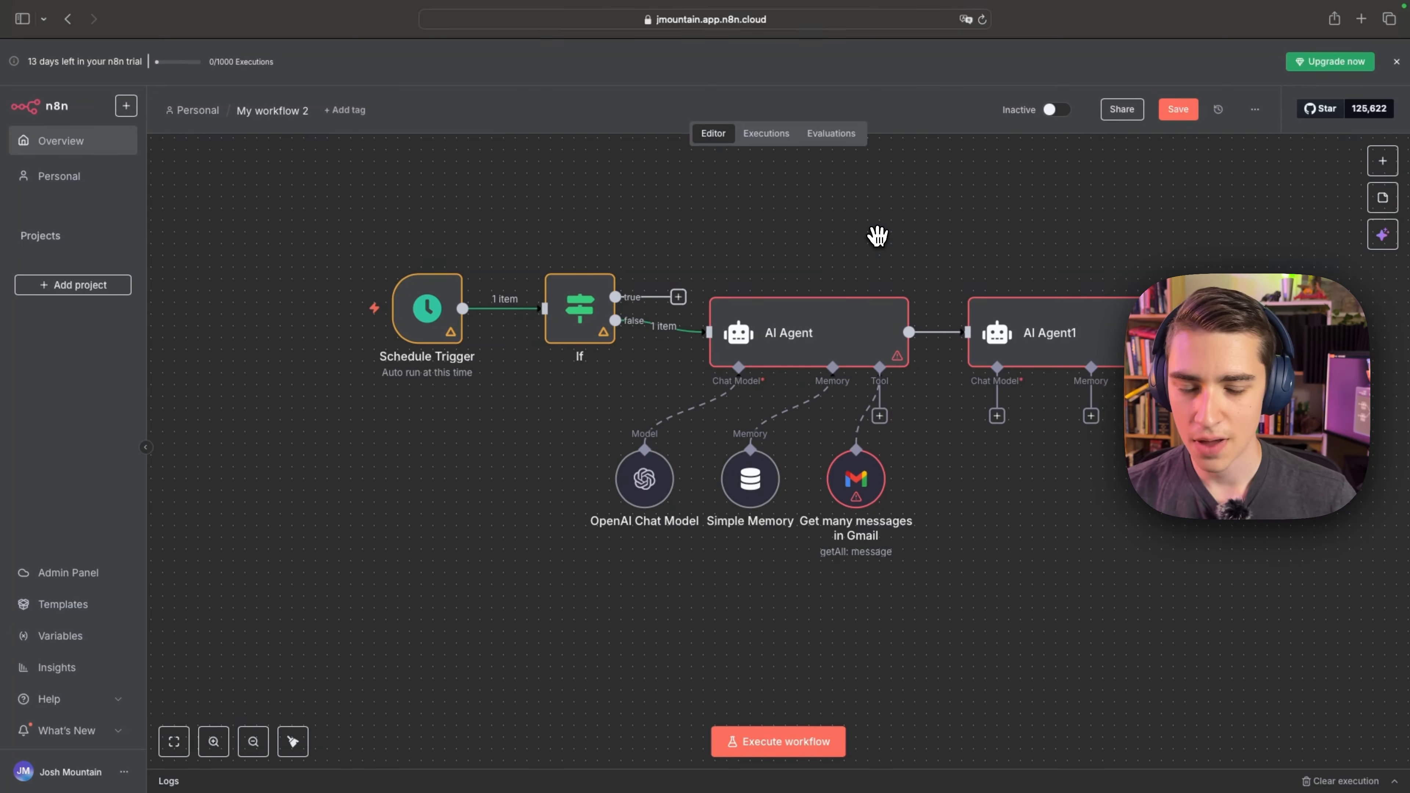
pyautogui.hscroll(5, 877, 237)
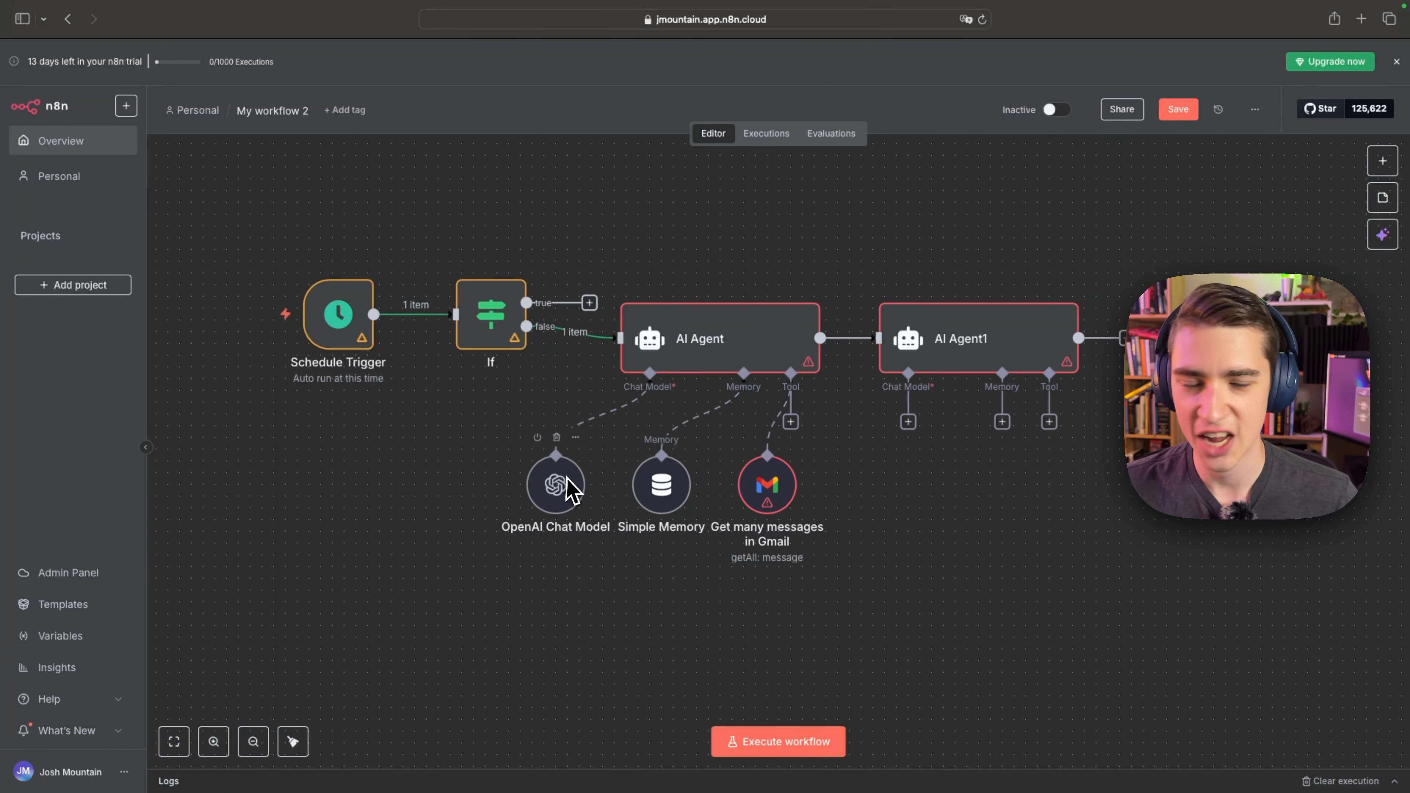
pyautogui.click(908, 425)
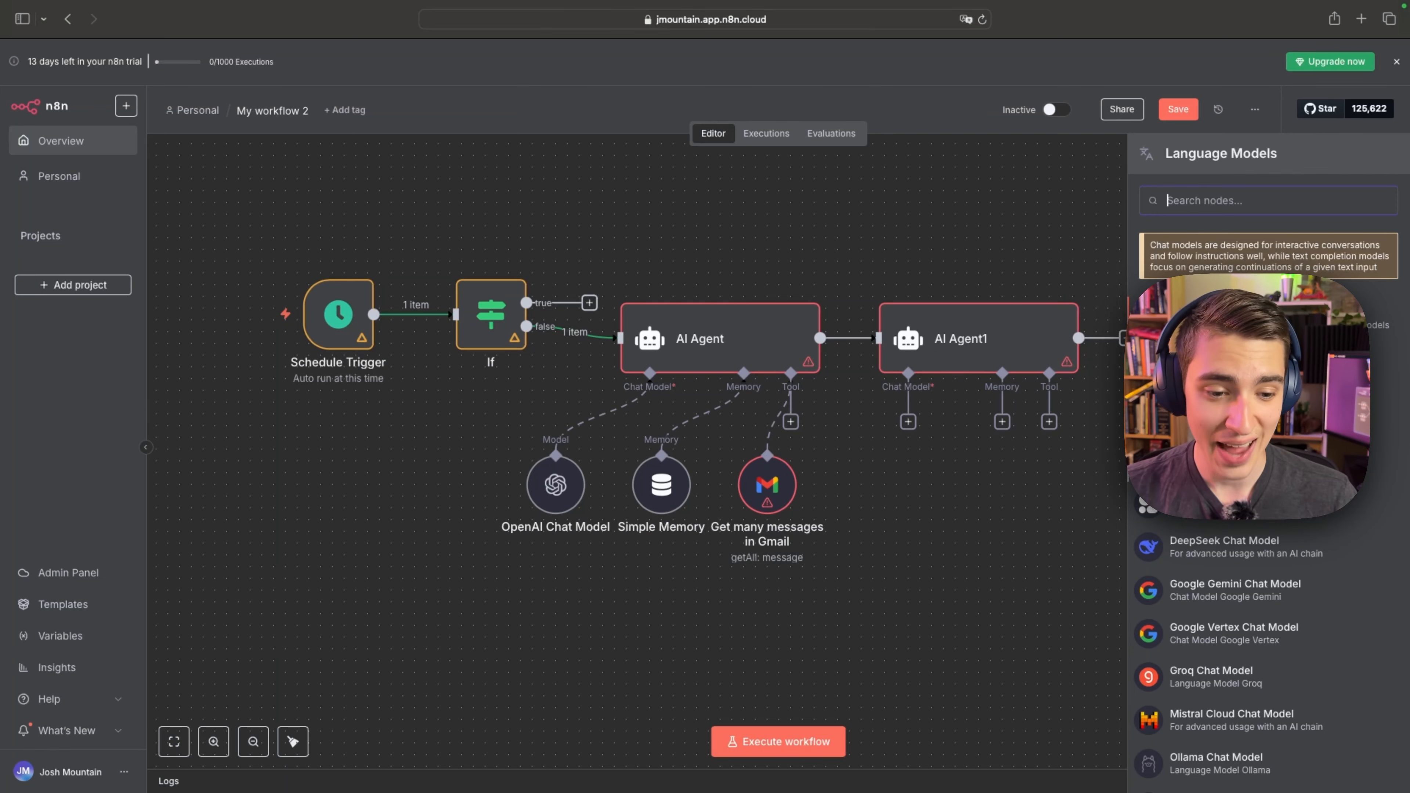
pyautogui.scroll(-3, 1239, 547)
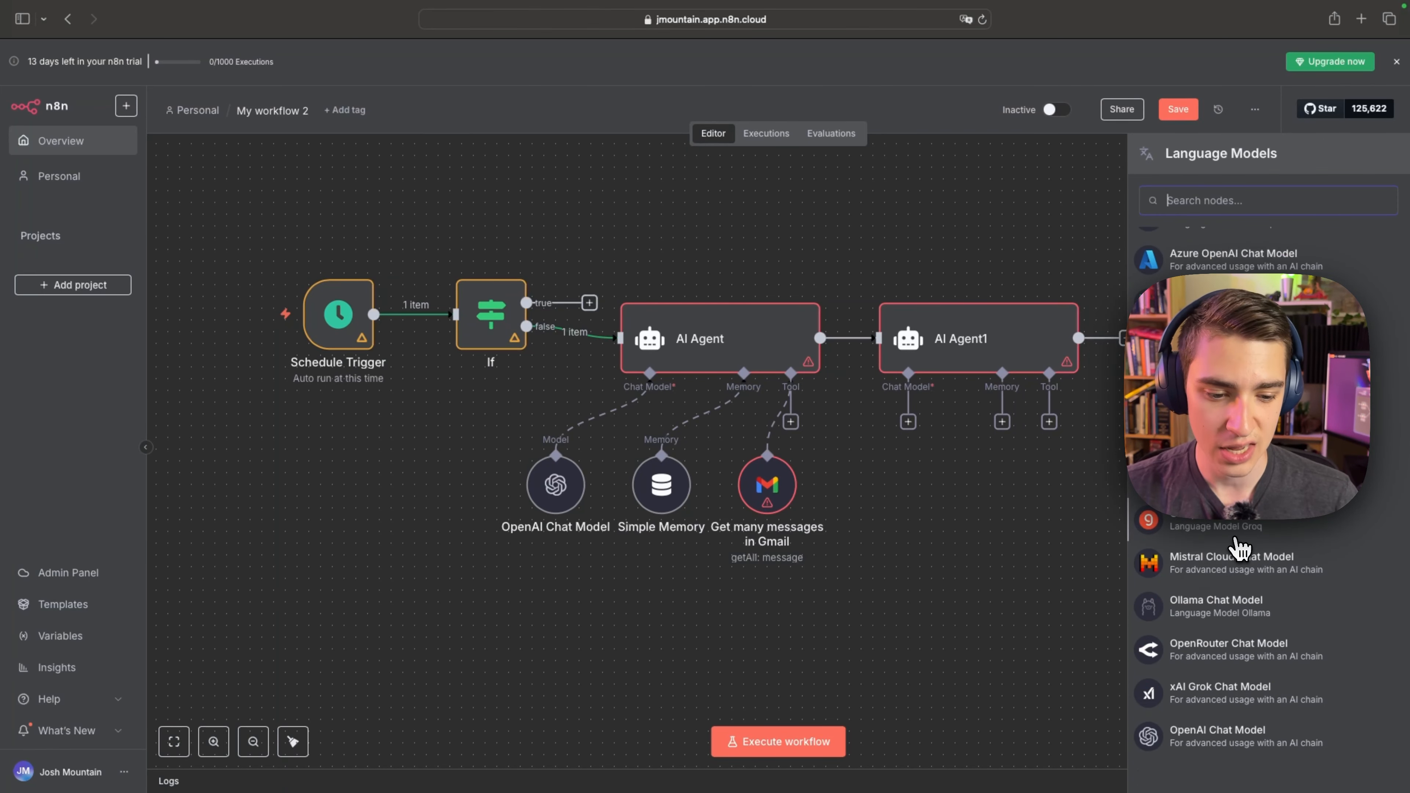
pyautogui.scroll(2, 1275, 650)
pyautogui.scroll(-2, 1278, 664)
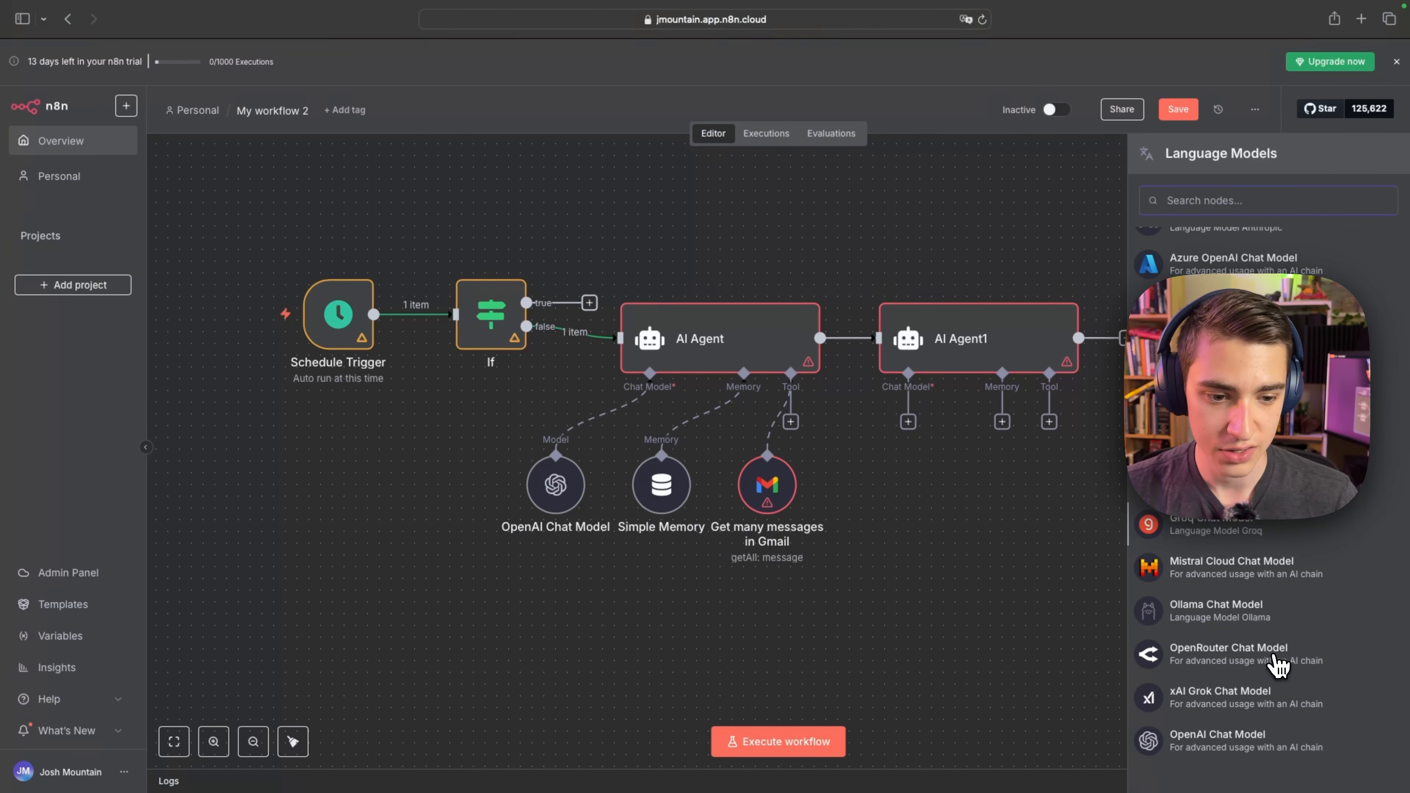
pyautogui.click(1230, 706)
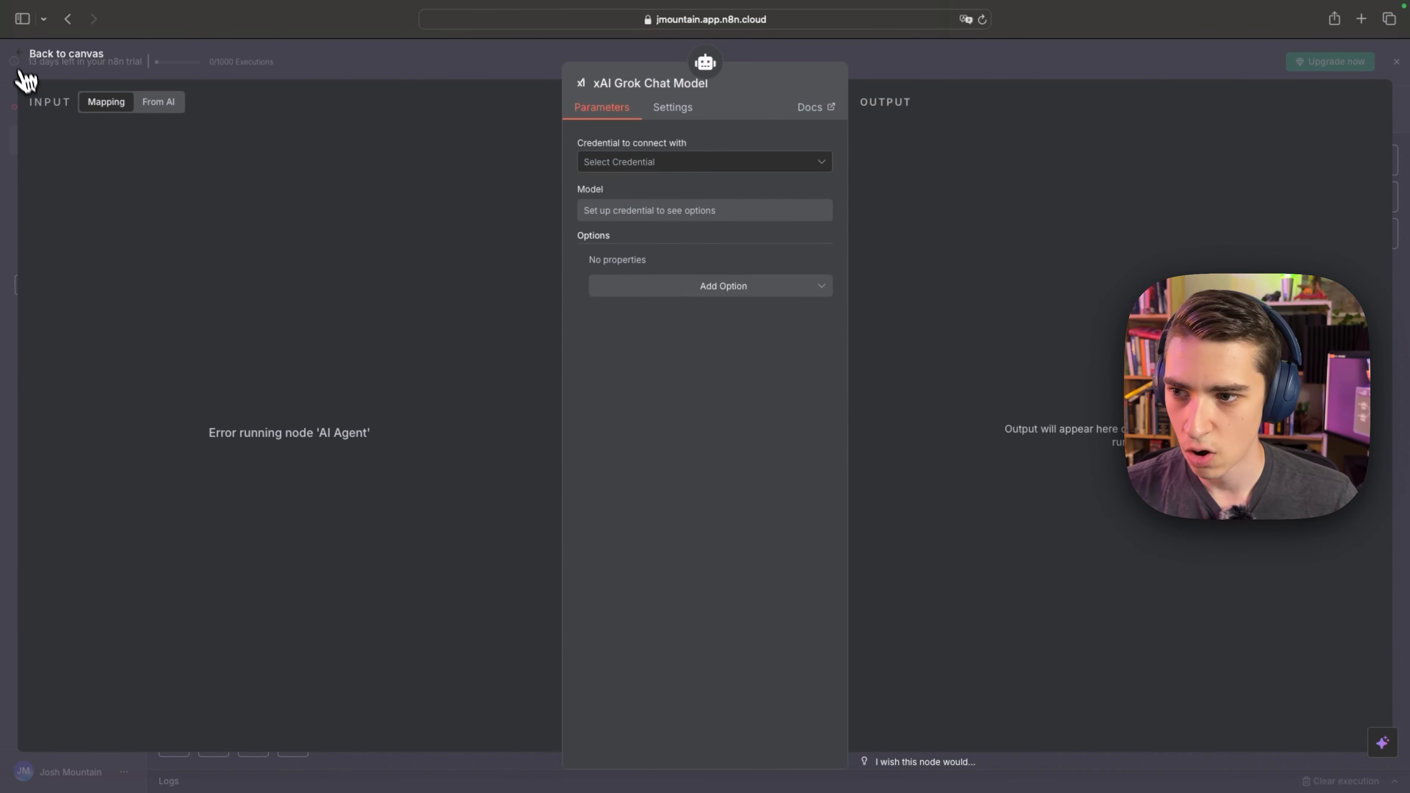
pyautogui.click(22, 59)
# Attach a Simple Memory to AI Agent1's Memory connection and return to the canvas without adding a tool.
pyautogui.click(1002, 422)
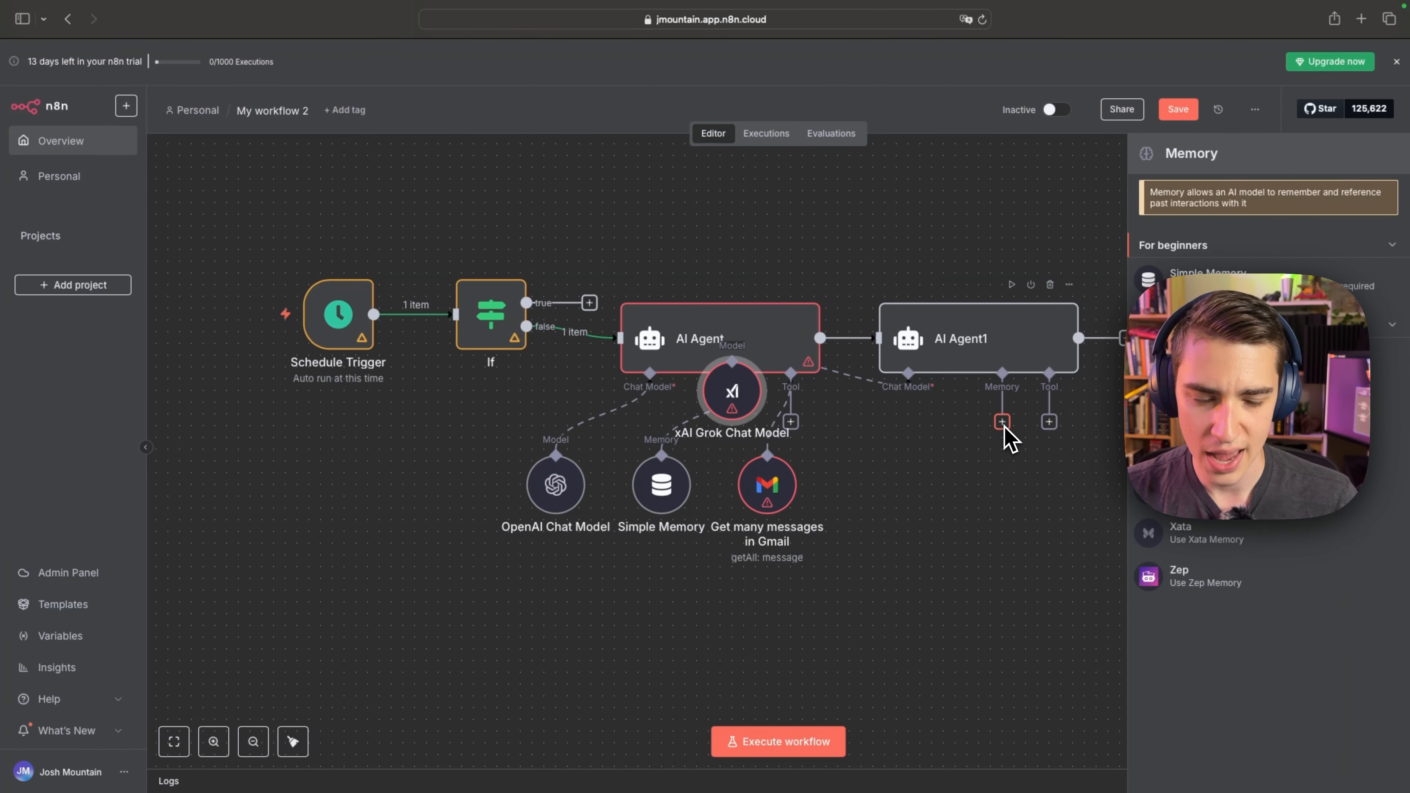
pyautogui.click(1205, 277)
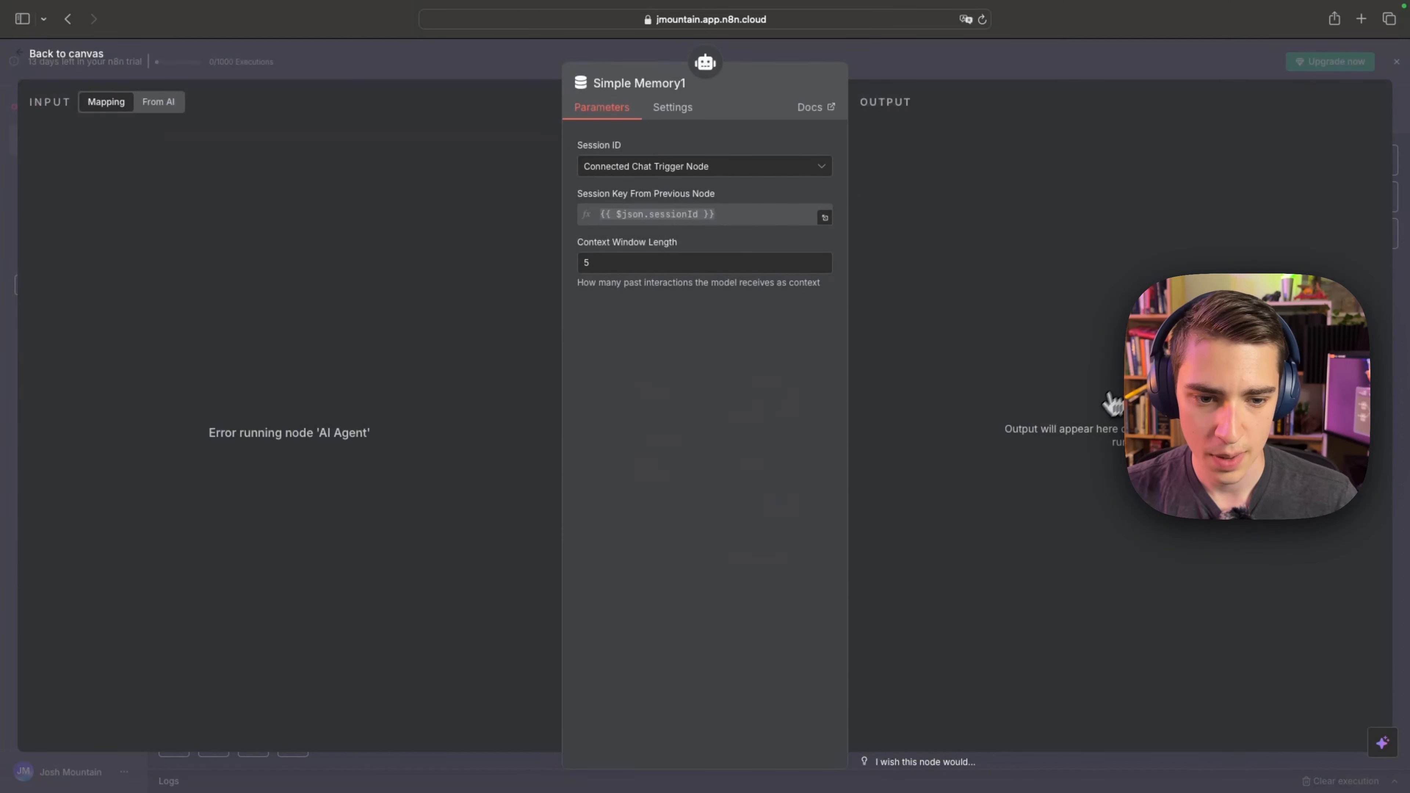
pyautogui.click(21, 58)
pyautogui.click(1049, 422)
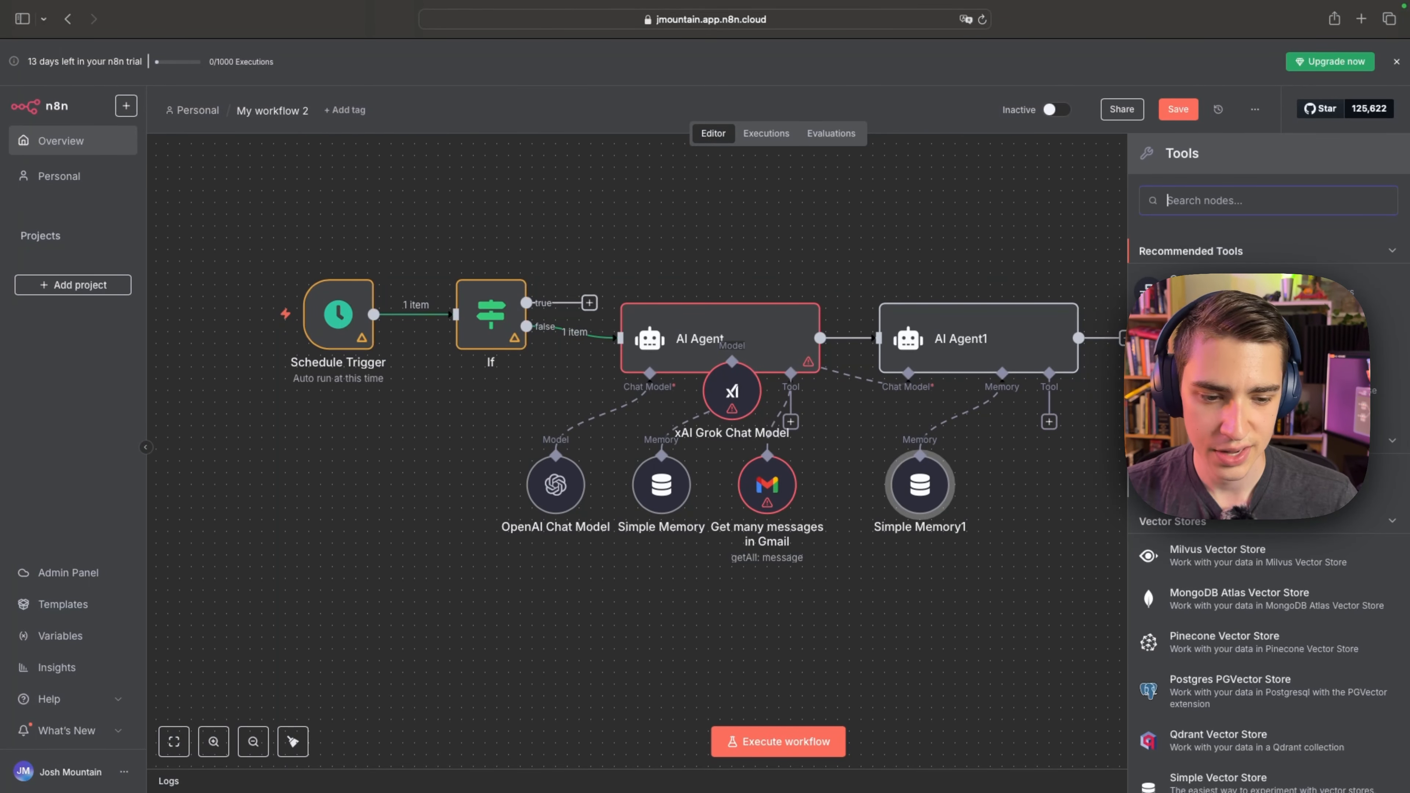
pyautogui.click(881, 253)
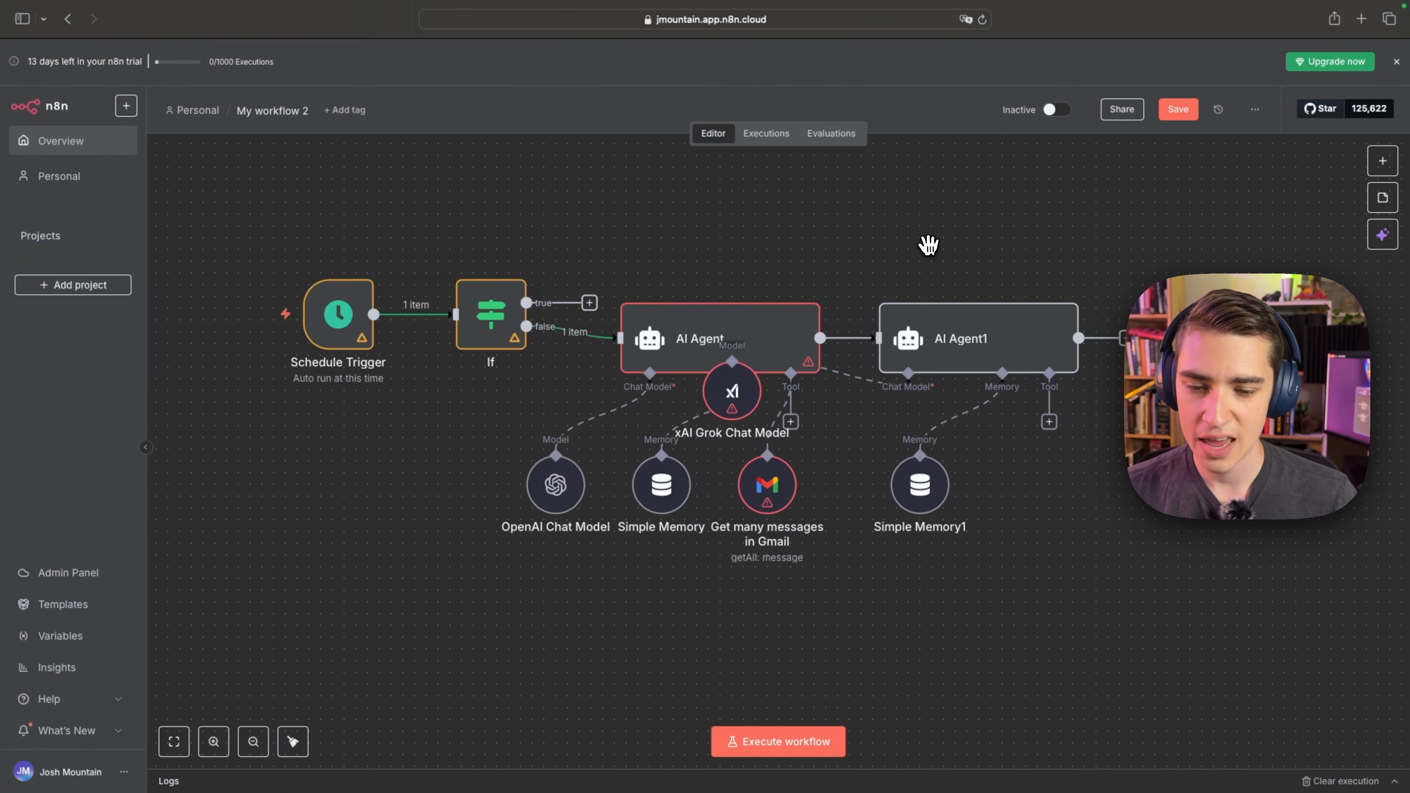
# Rearrange the canvas with the first AI Agent below the If node and AI Agent1 up to its right, its Grok model beneath it.
pyautogui.moveTo(930, 243); pyautogui.dragTo(961, 196)
pyautogui.moveTo(744, 311); pyautogui.dragTo(615, 404)
pyautogui.moveTo(1003, 311); pyautogui.dragTo(898, 228)
pyautogui.moveTo(756, 363); pyautogui.dragTo(803, 340)
pyautogui.moveTo(943, 457); pyautogui.dragTo(909, 340)
pyautogui.moveTo(978, 398); pyautogui.dragTo(1232, 364)
pyautogui.moveTo(955, 227); pyautogui.dragTo(846, 302)
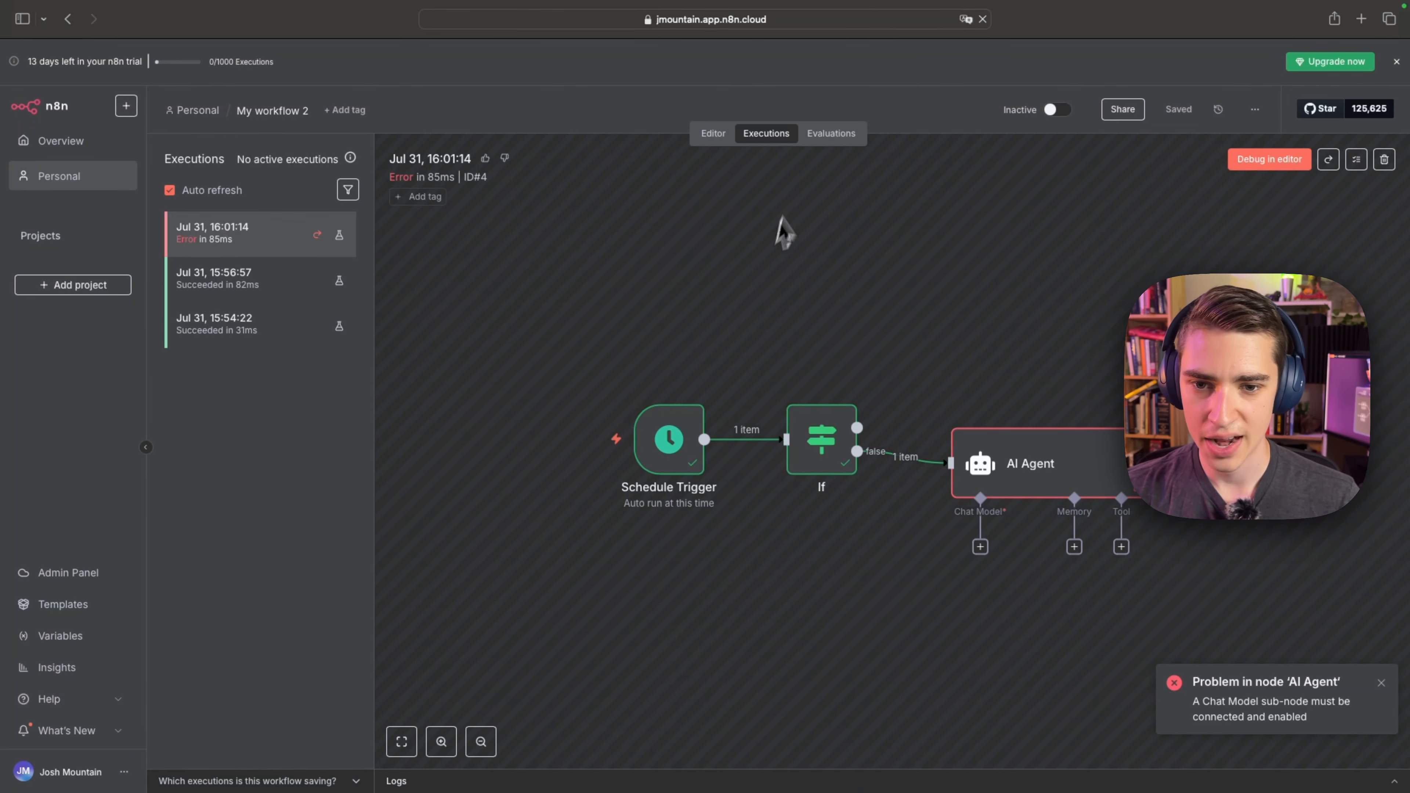
# Return to the workflow editor and add a human-in-the-loop Discord node with Send and Wait for Response after AI Agent1.
pyautogui.click(717, 140)
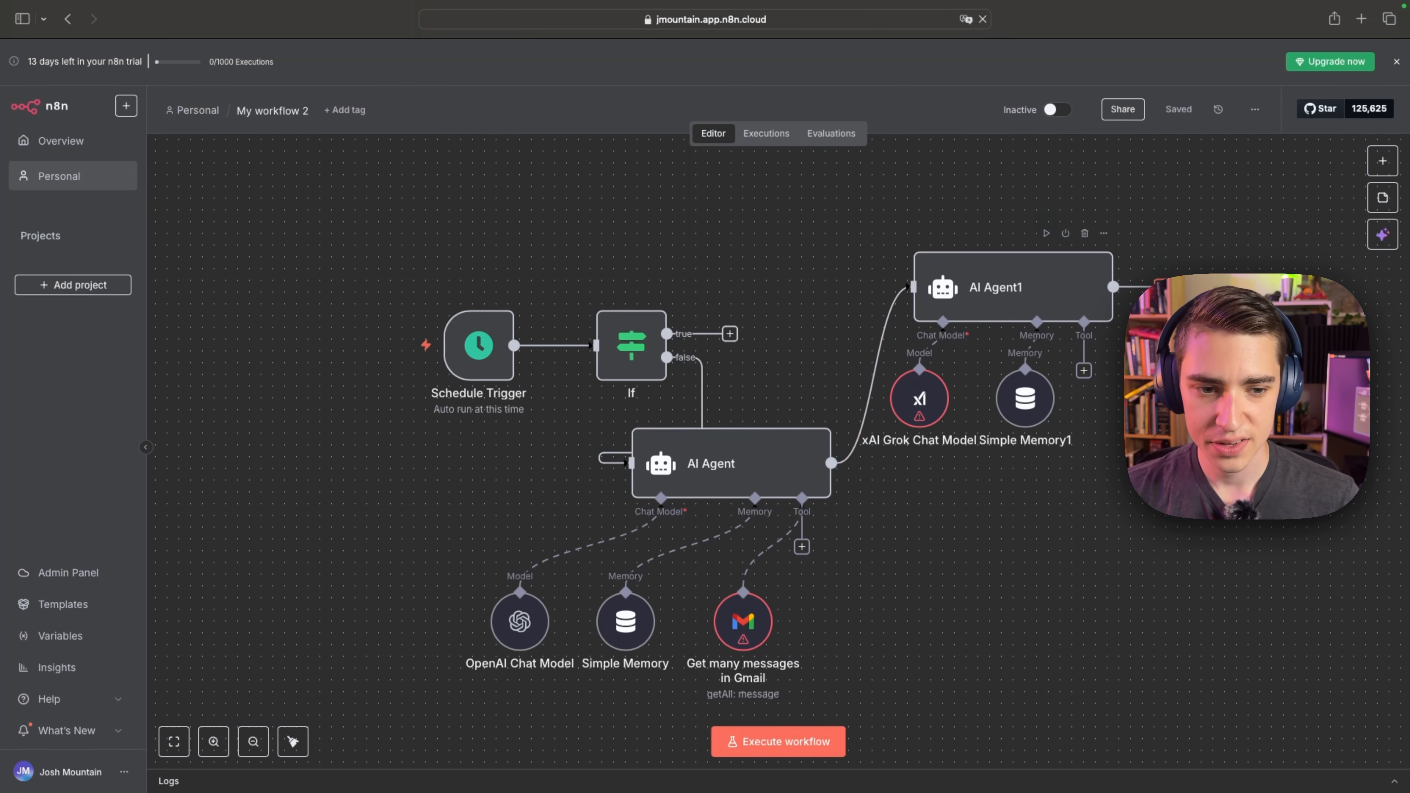
pyautogui.click(1163, 287)
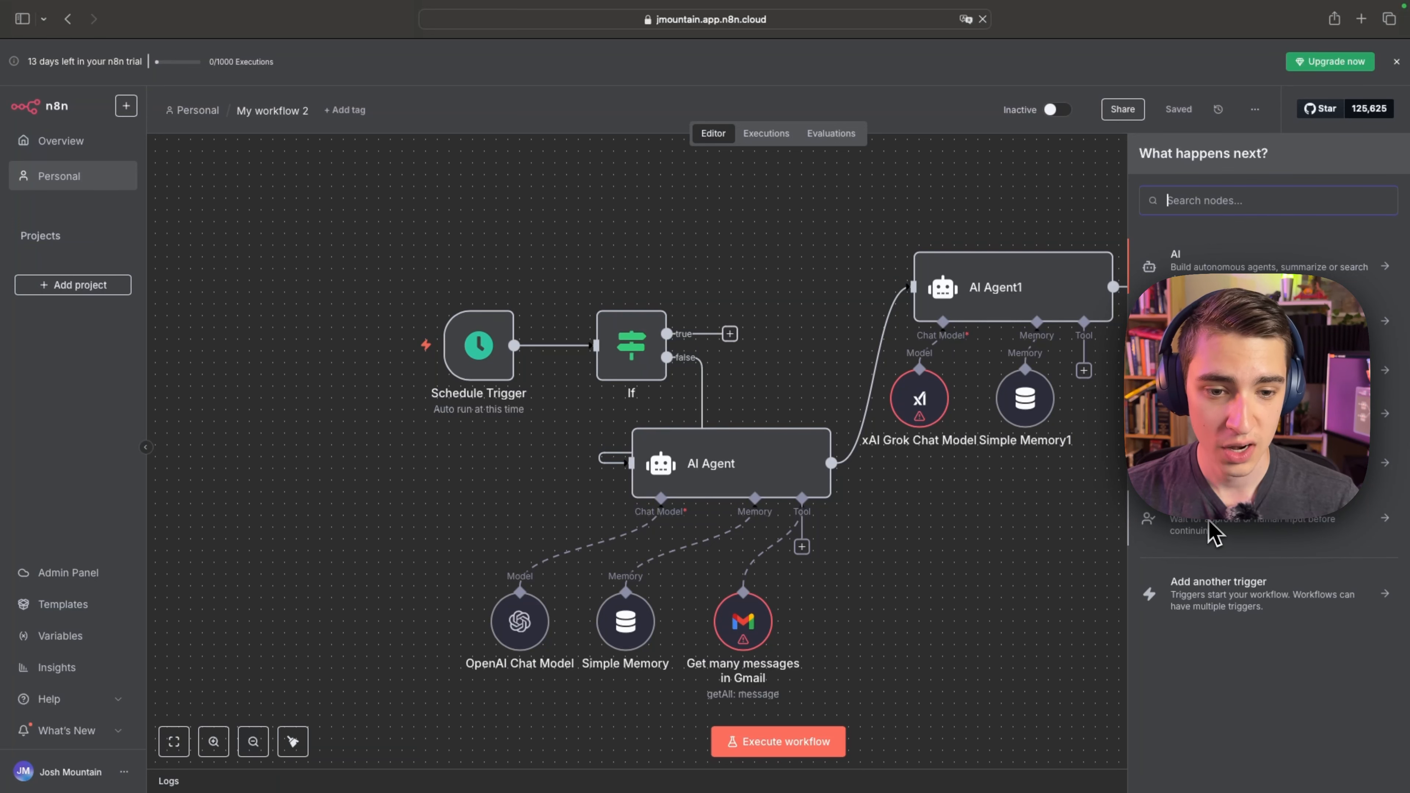
pyautogui.click(1192, 527)
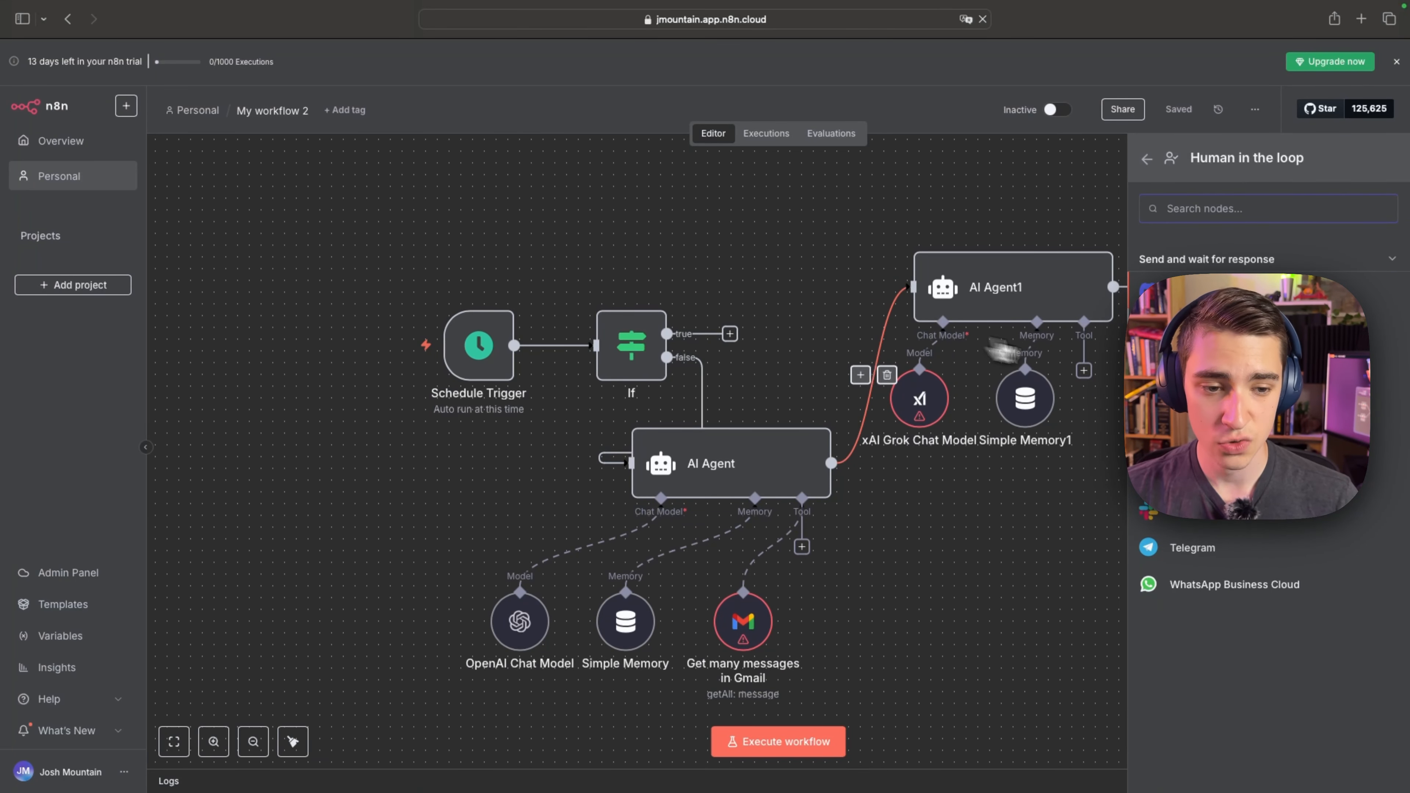
pyautogui.click(1186, 292)
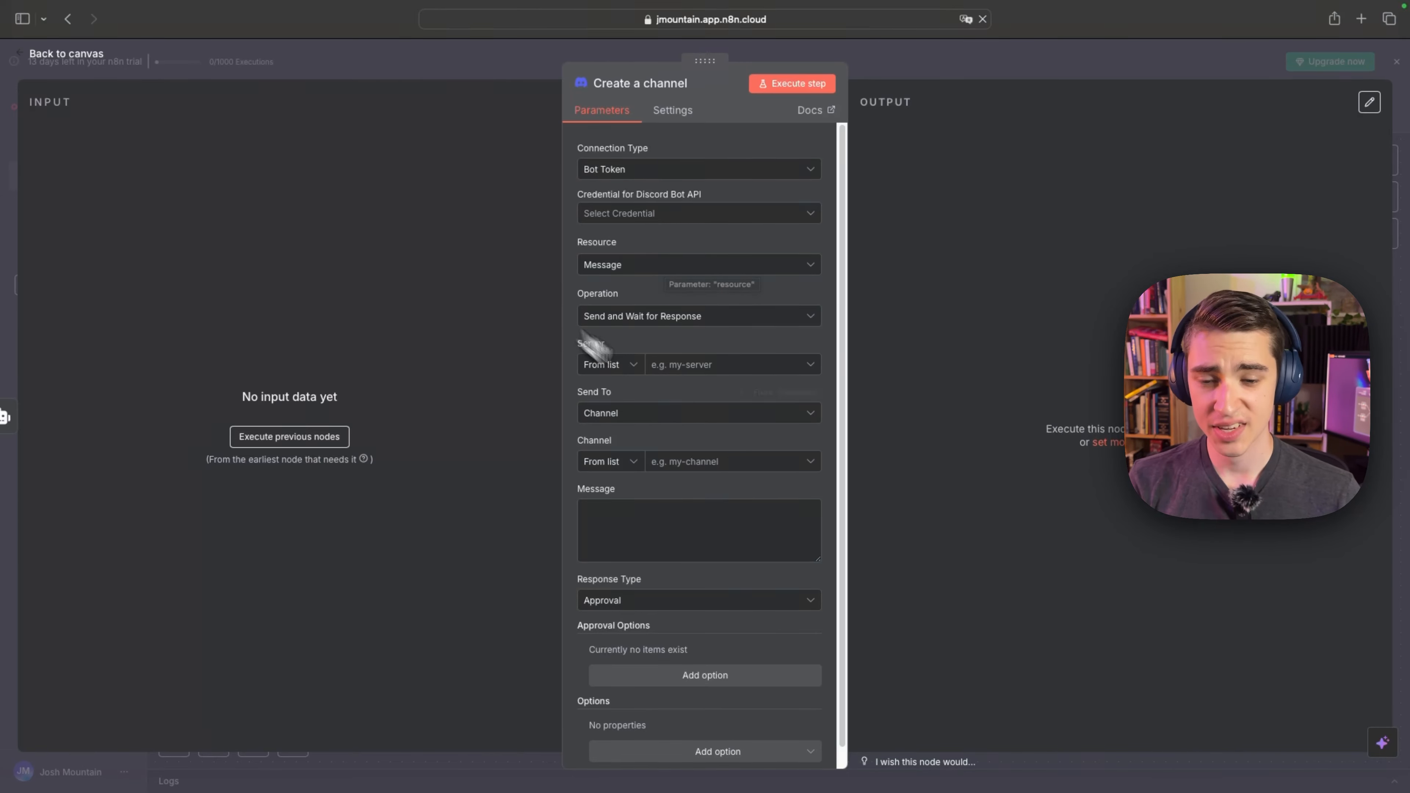
pyautogui.click(50, 55)
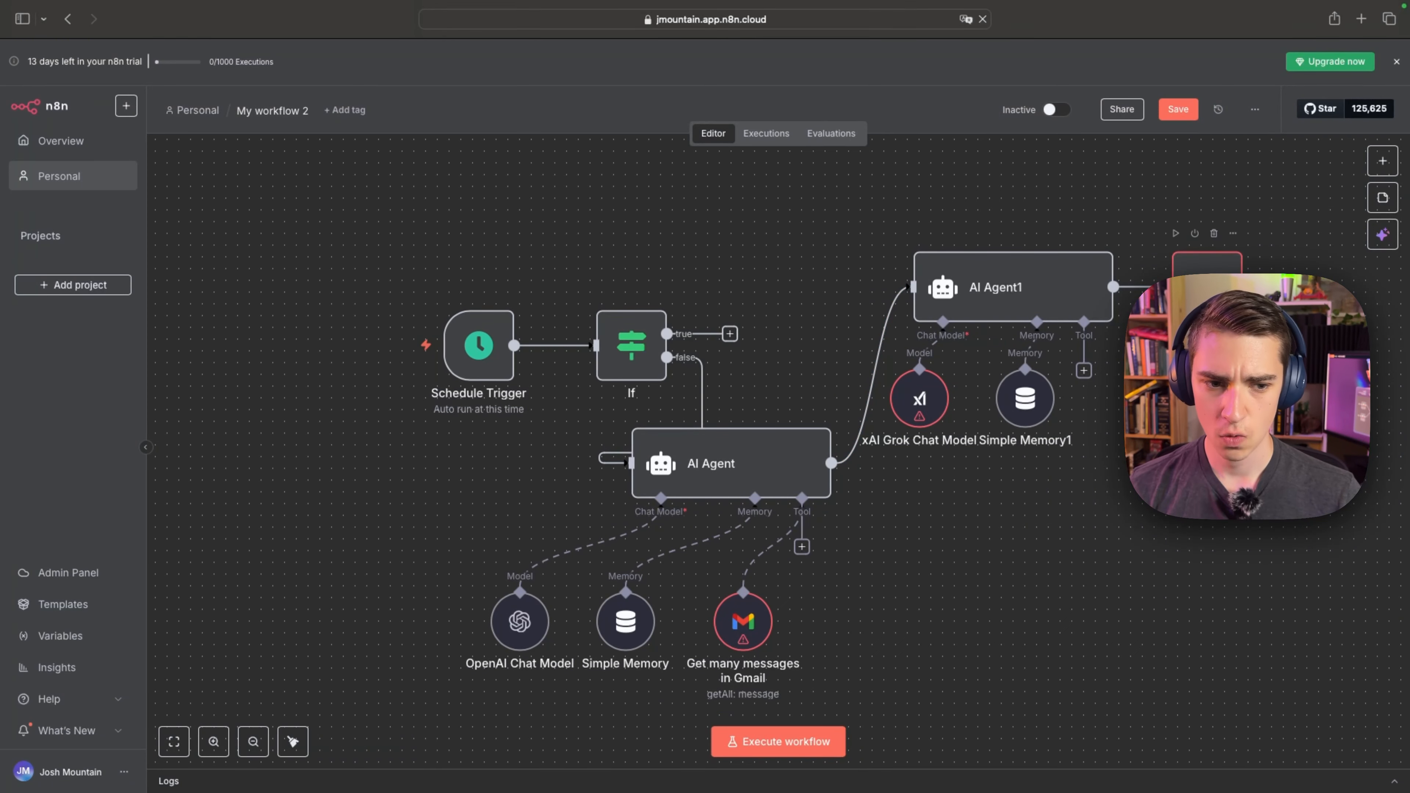
# Change the operation of the Discord node after AI Agent1 to Send and return to the canvas.
pyautogui.doubleClick(1207, 264)
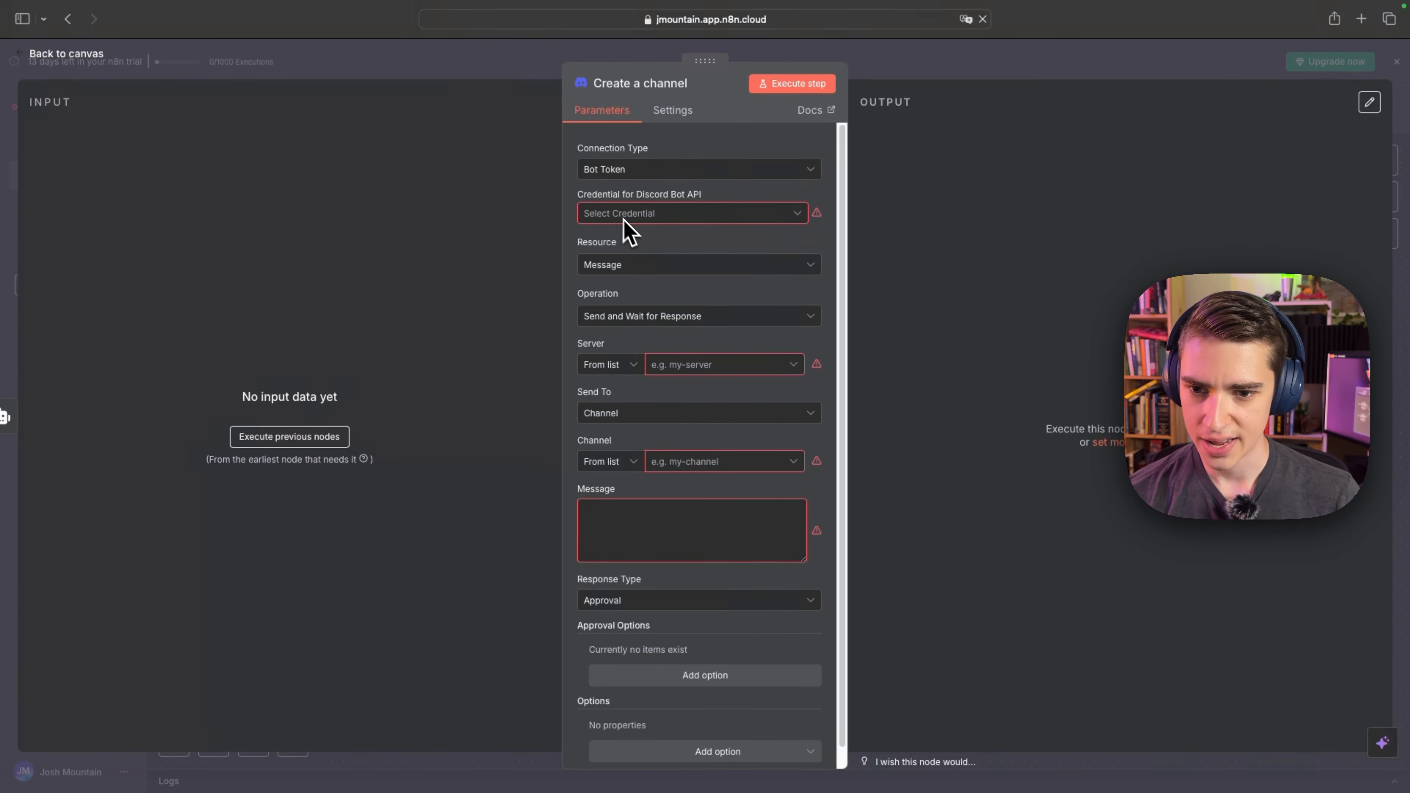
pyautogui.scroll(-1, 640, 349)
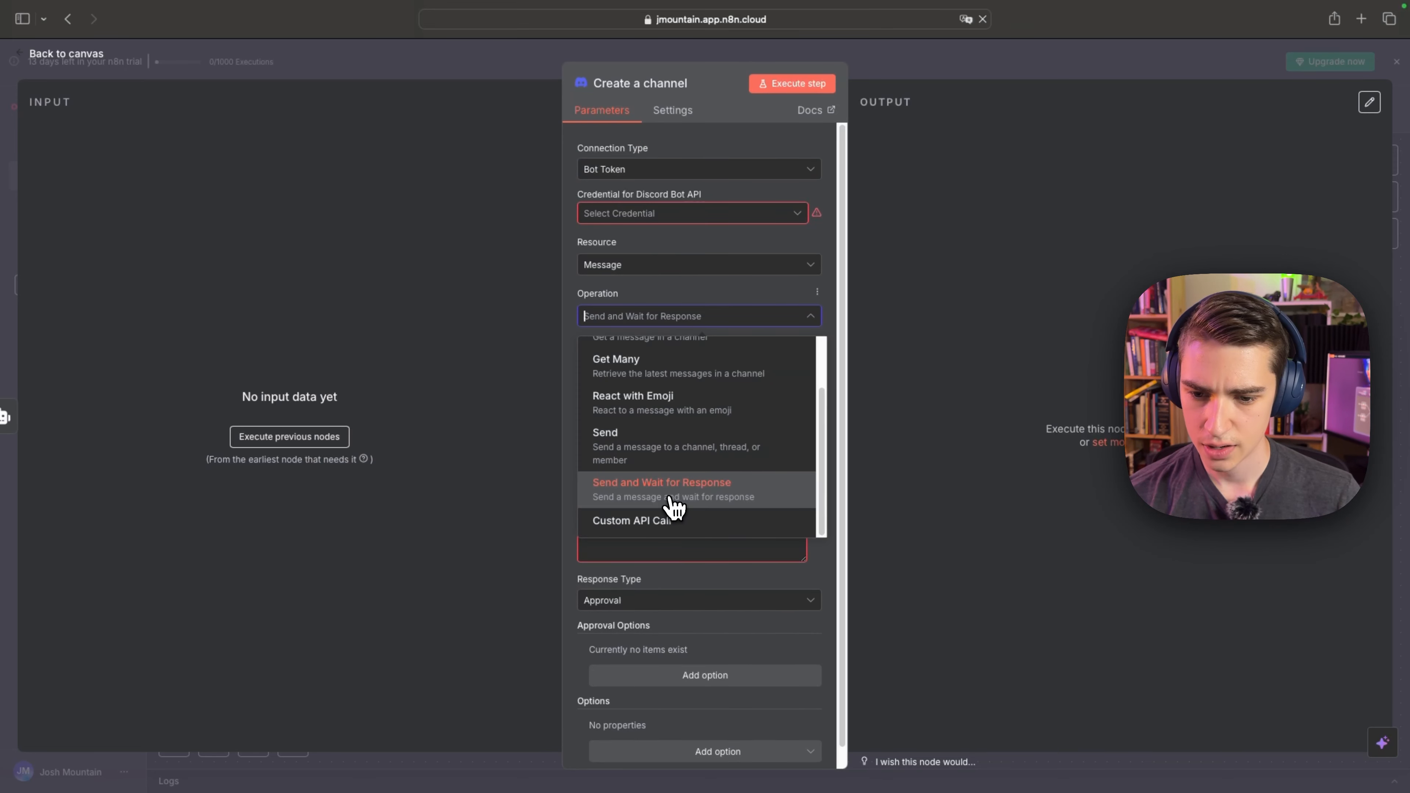
pyautogui.click(630, 451)
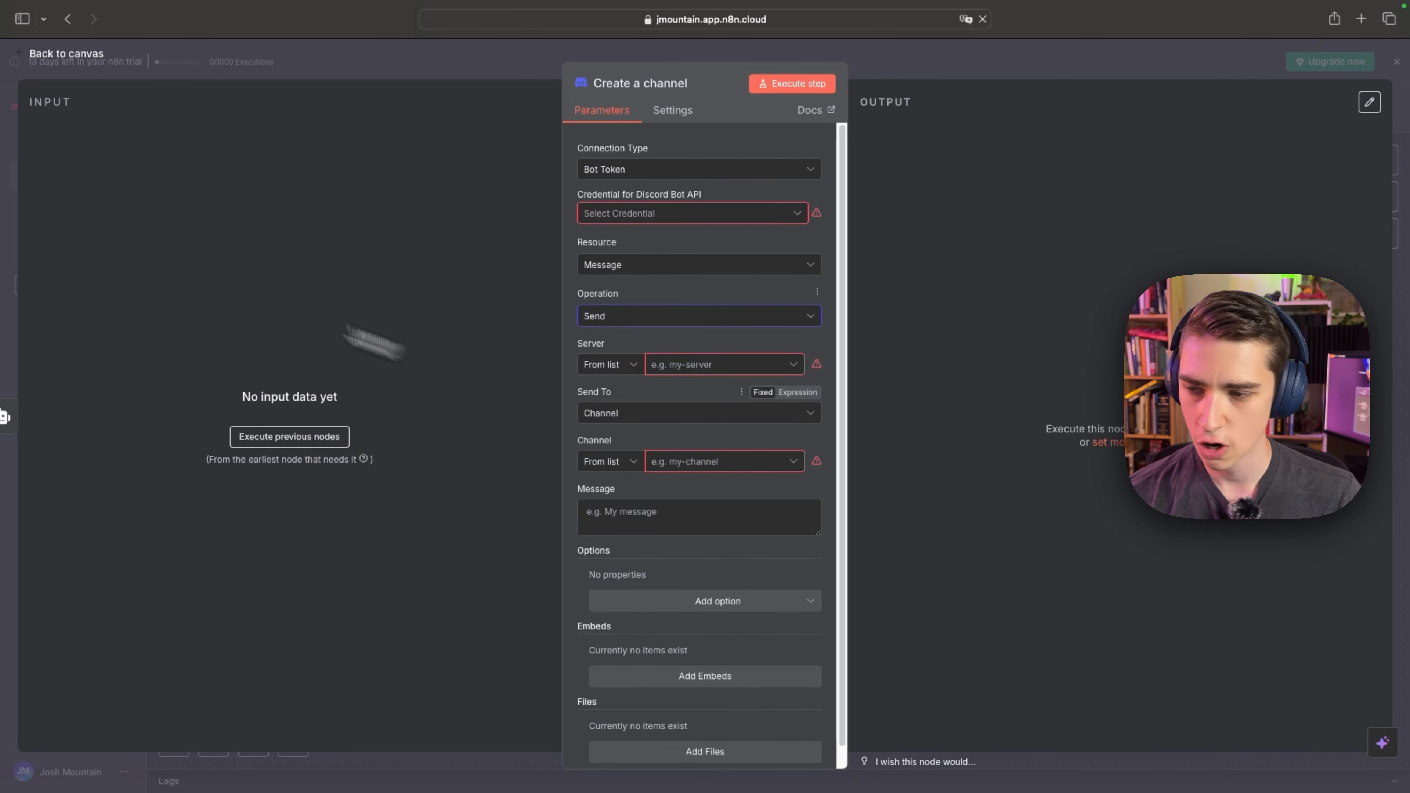
pyautogui.click(92, 55)
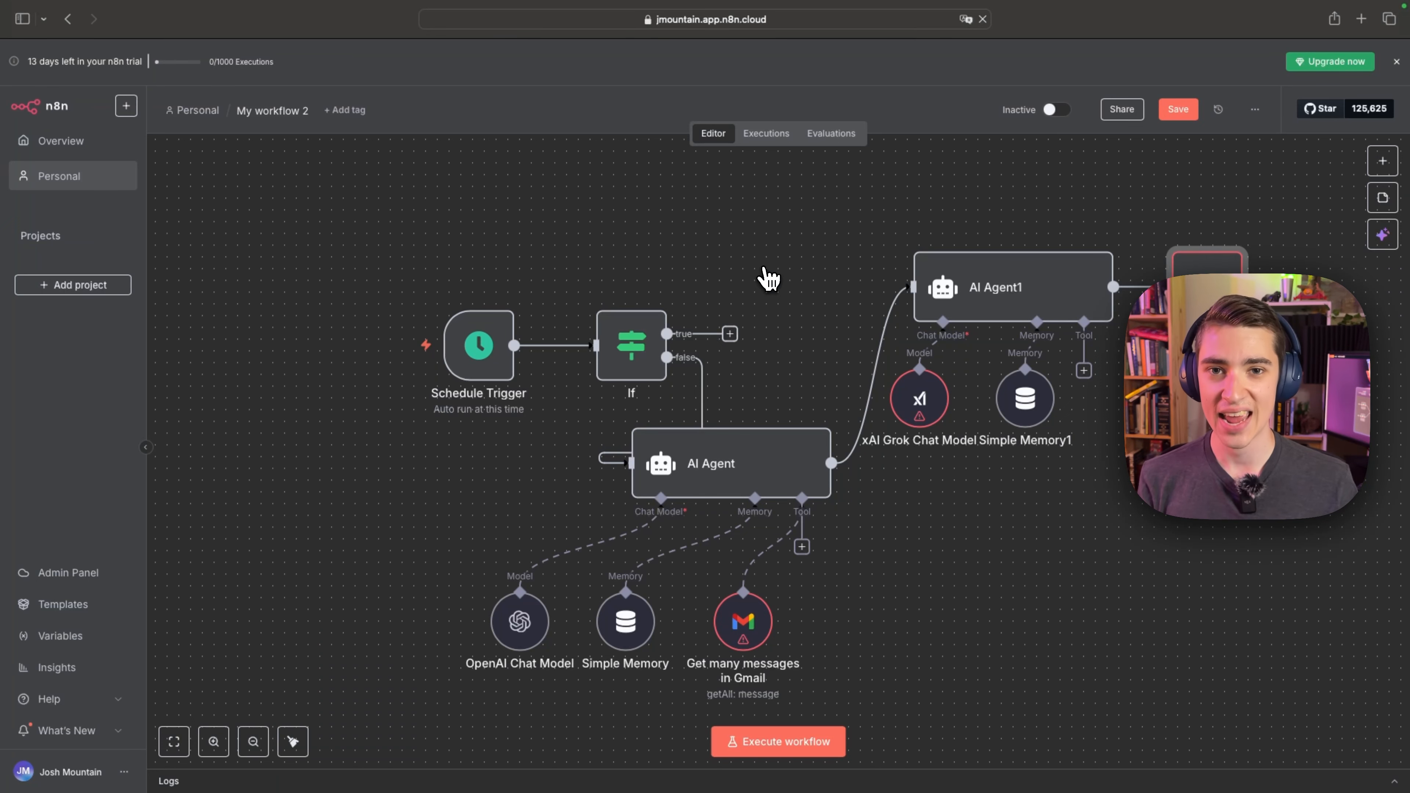
pyautogui.moveTo(691, 276); pyautogui.dragTo(644, 221)
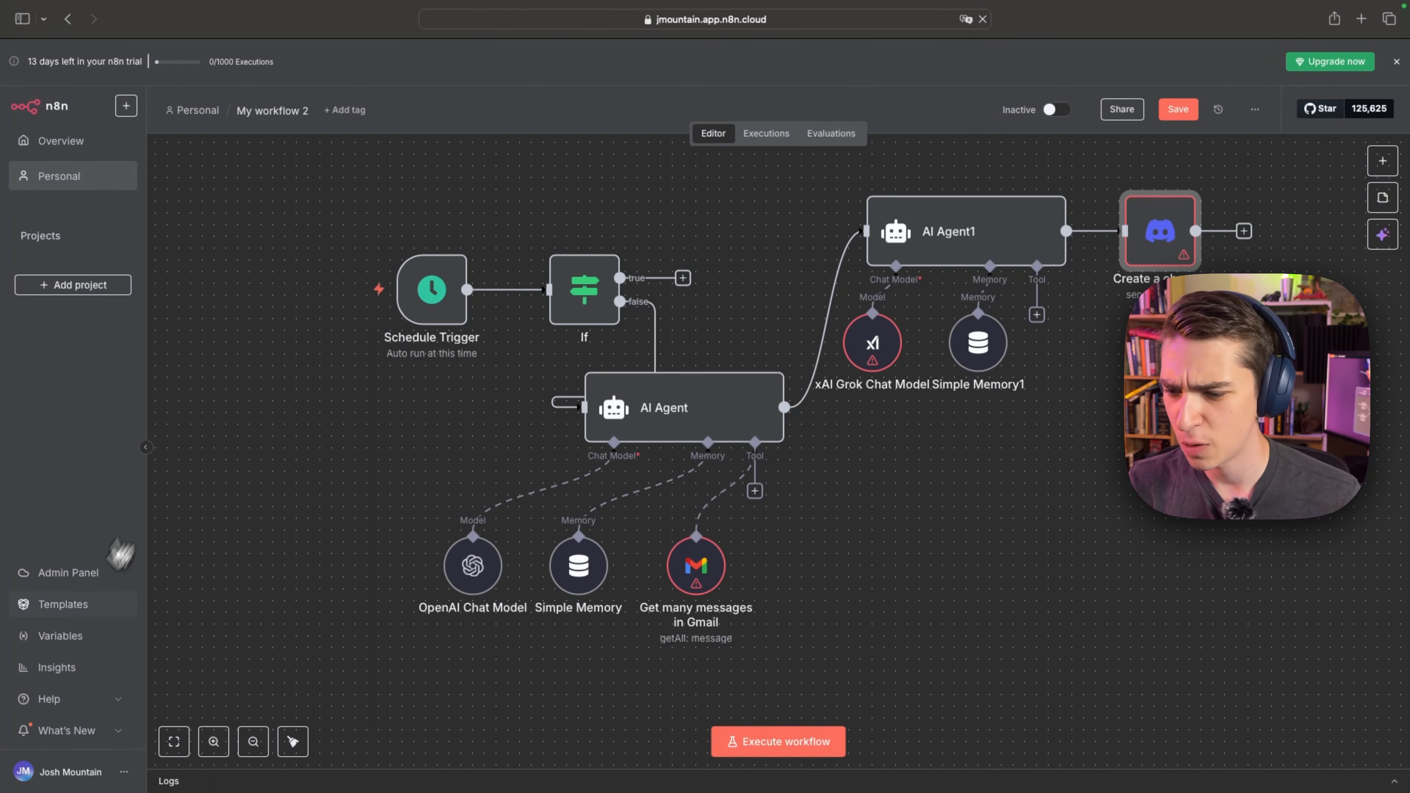
# Open the n8n template library and look through the featured IT Ops and SecOps workflow templates.
pyautogui.click(66, 610)
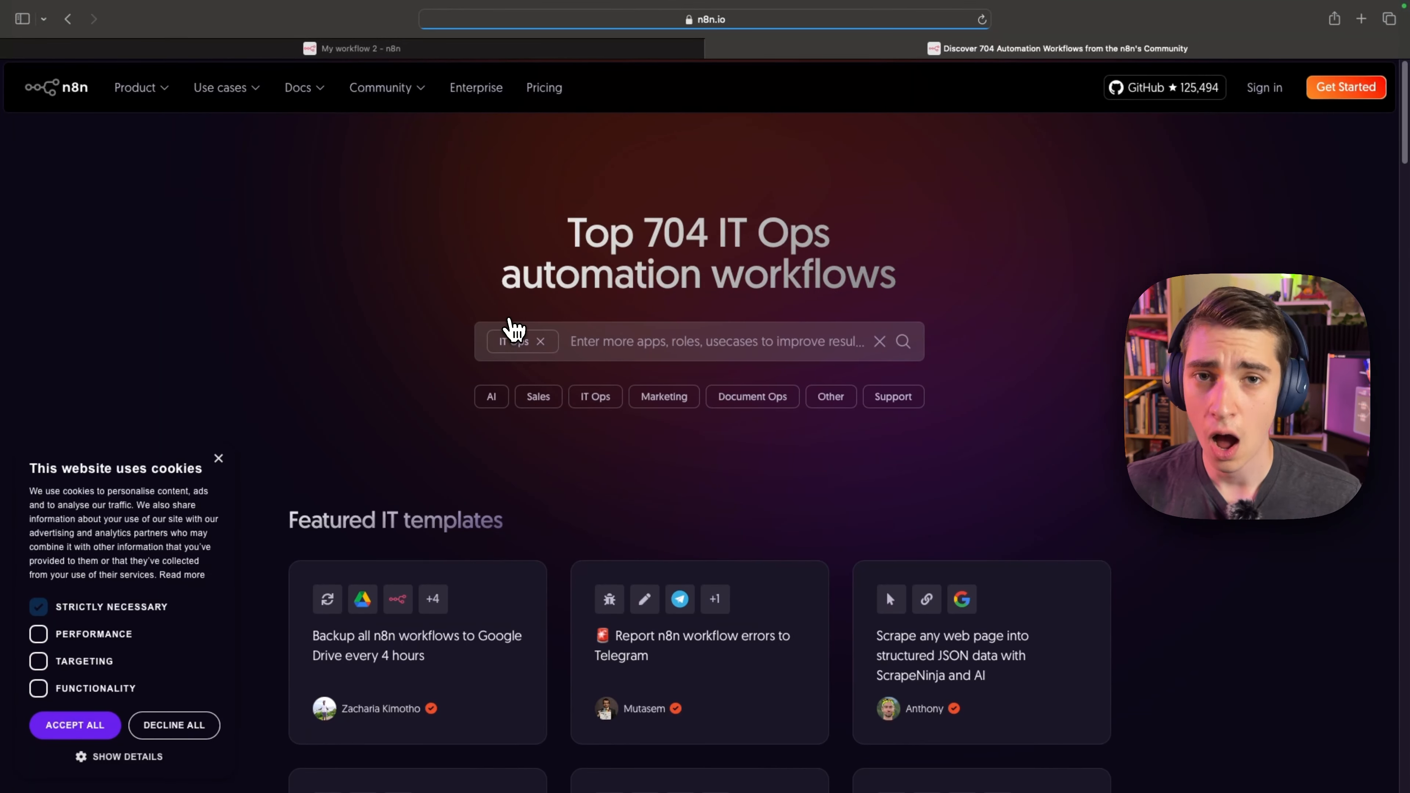
pyautogui.scroll(-10, 435, 403)
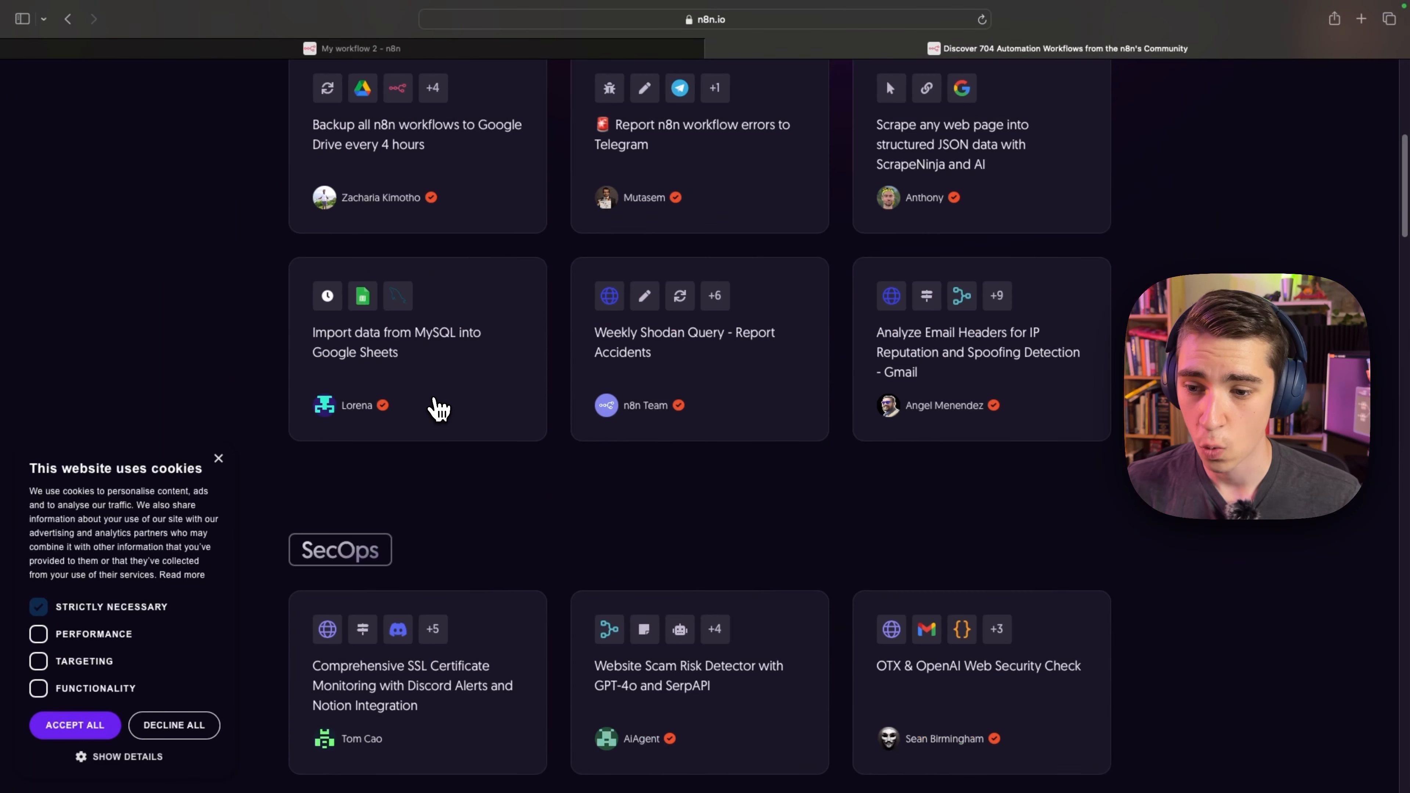
pyautogui.scroll(2, 440, 404)
pyautogui.scroll(2, 385, 328)
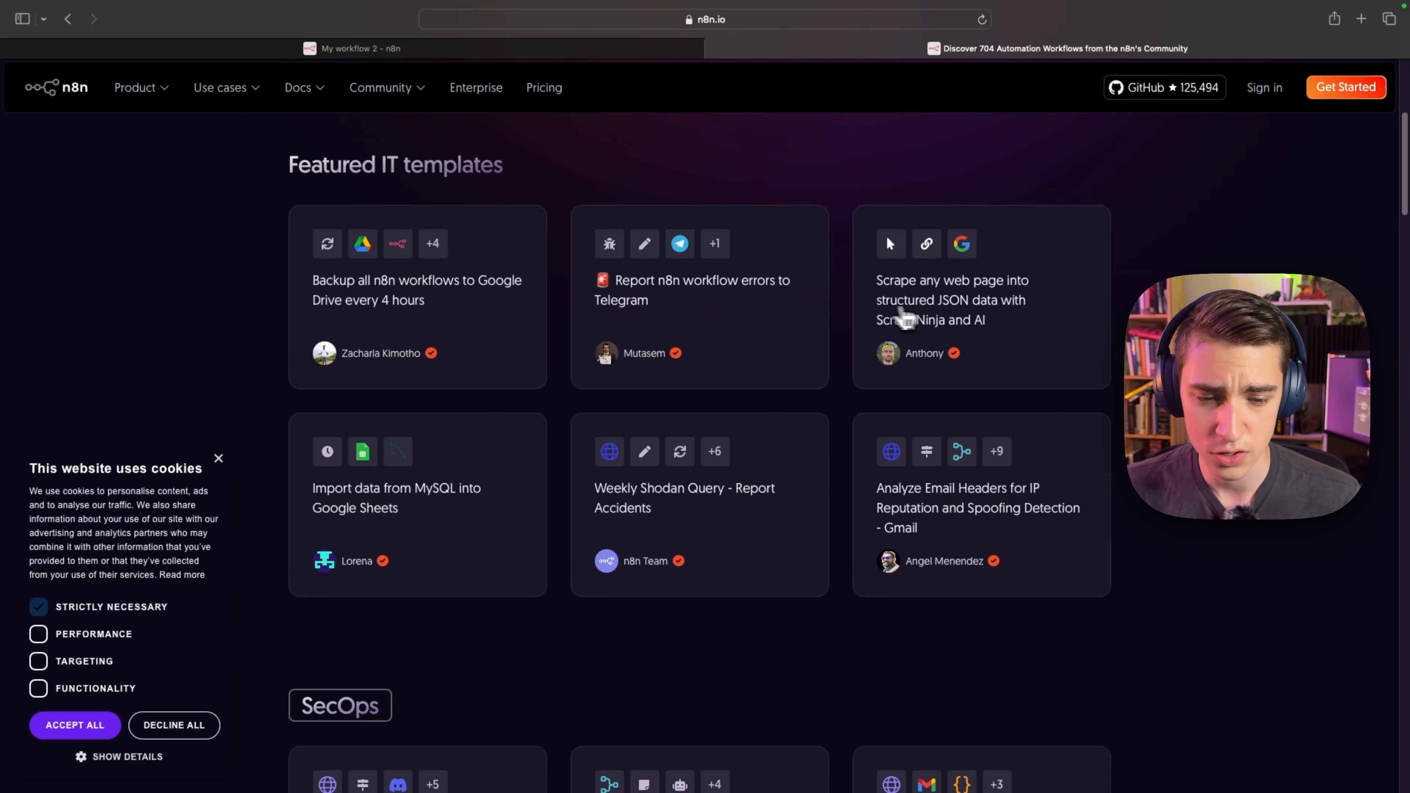
pyautogui.scroll(-1, 1007, 317)
pyautogui.scroll(-5, 988, 319)
pyautogui.scroll(10, 960, 321)
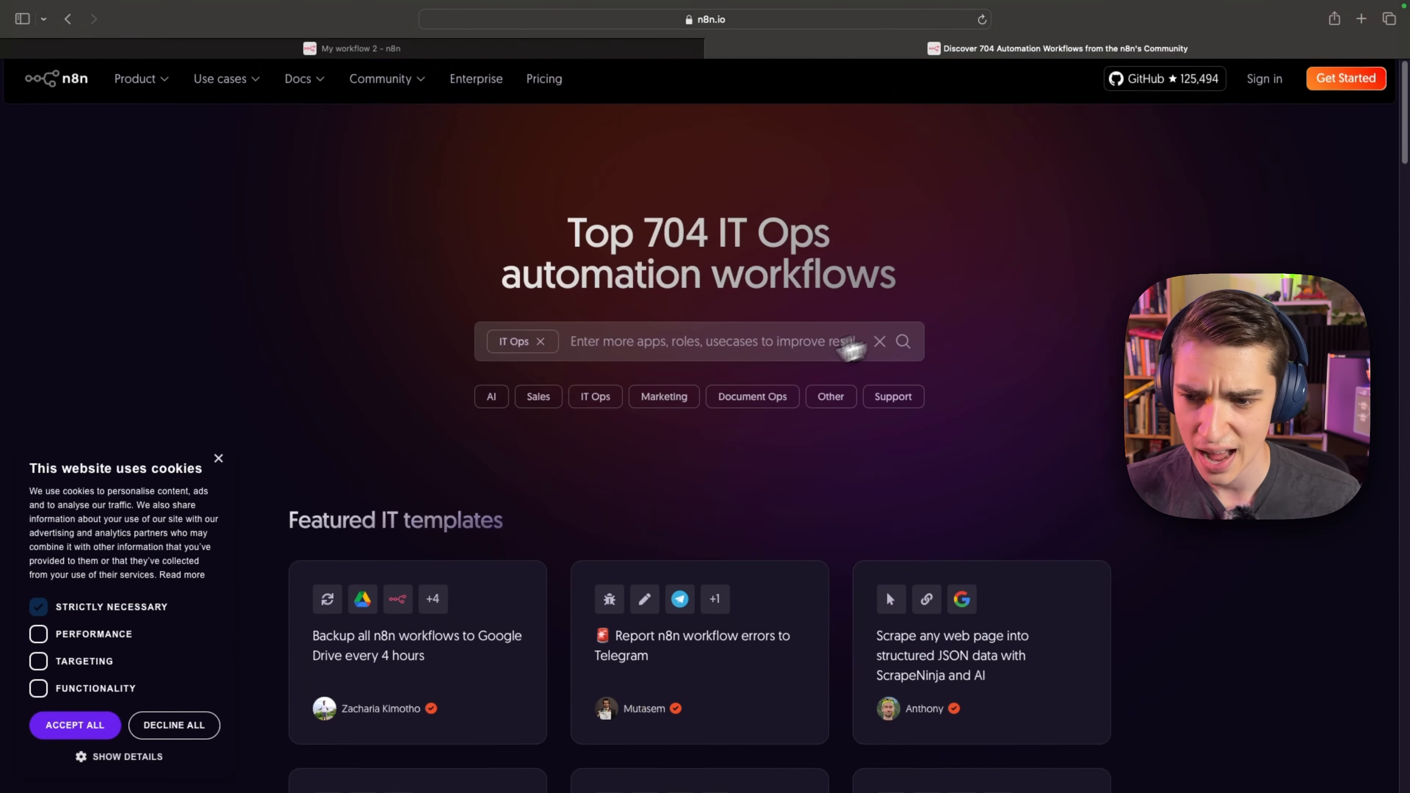
# Replace the IT Ops template filter with Sales and browse the featured, CRM and Lead Generation templates.
pyautogui.click(530, 340)
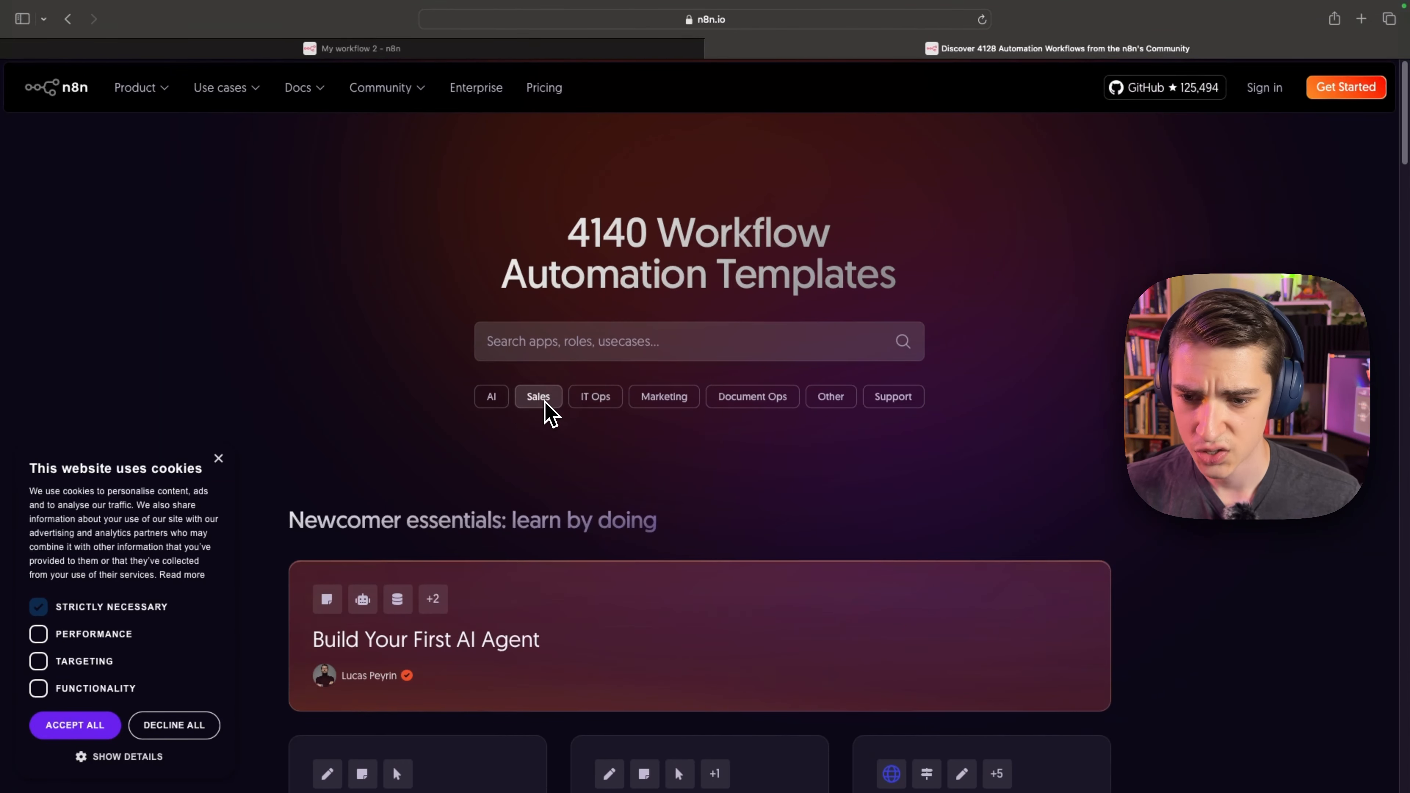
pyautogui.click(538, 396)
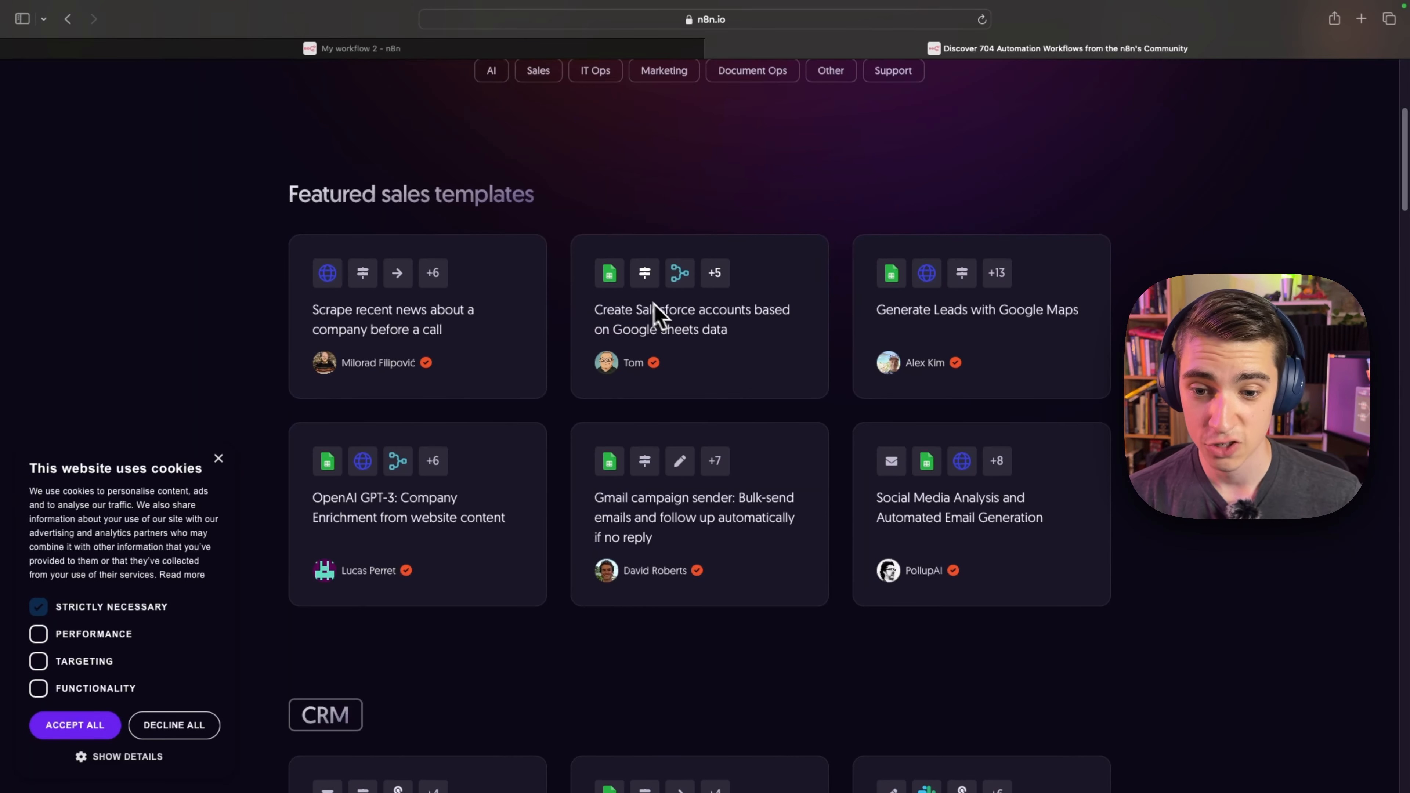
pyautogui.scroll(-3, 625, 355)
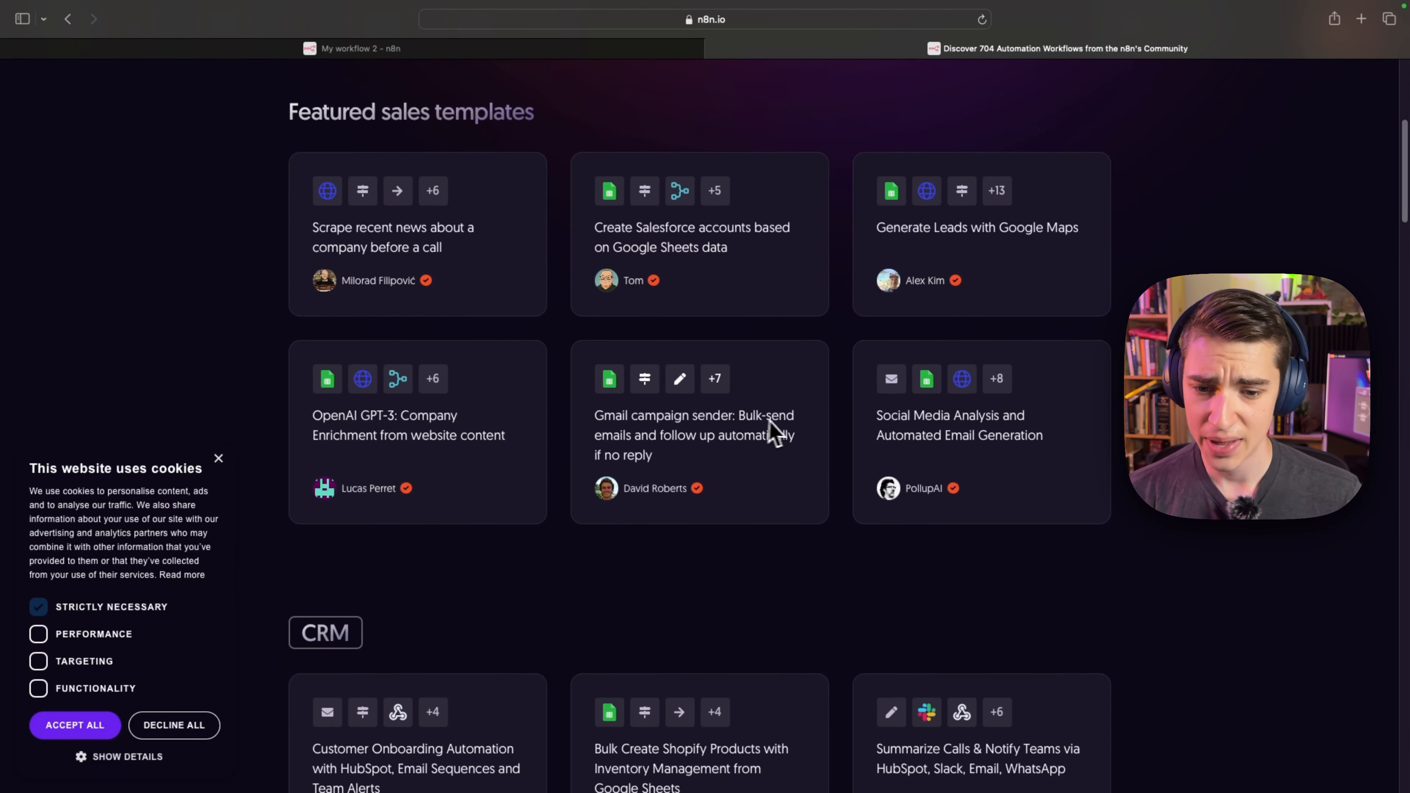
pyautogui.scroll(-1, 722, 447)
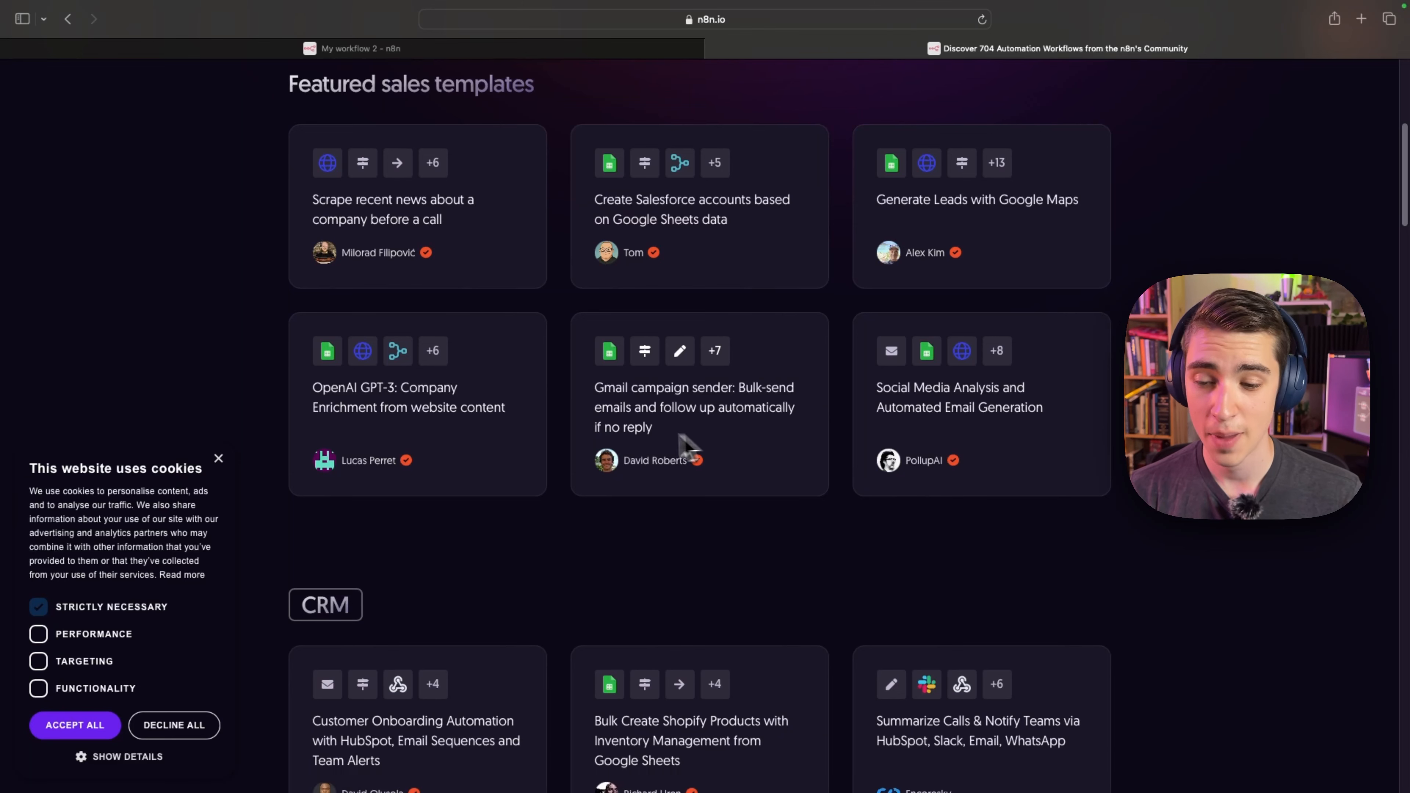
pyautogui.scroll(-10, 666, 444)
pyautogui.scroll(6, 639, 443)
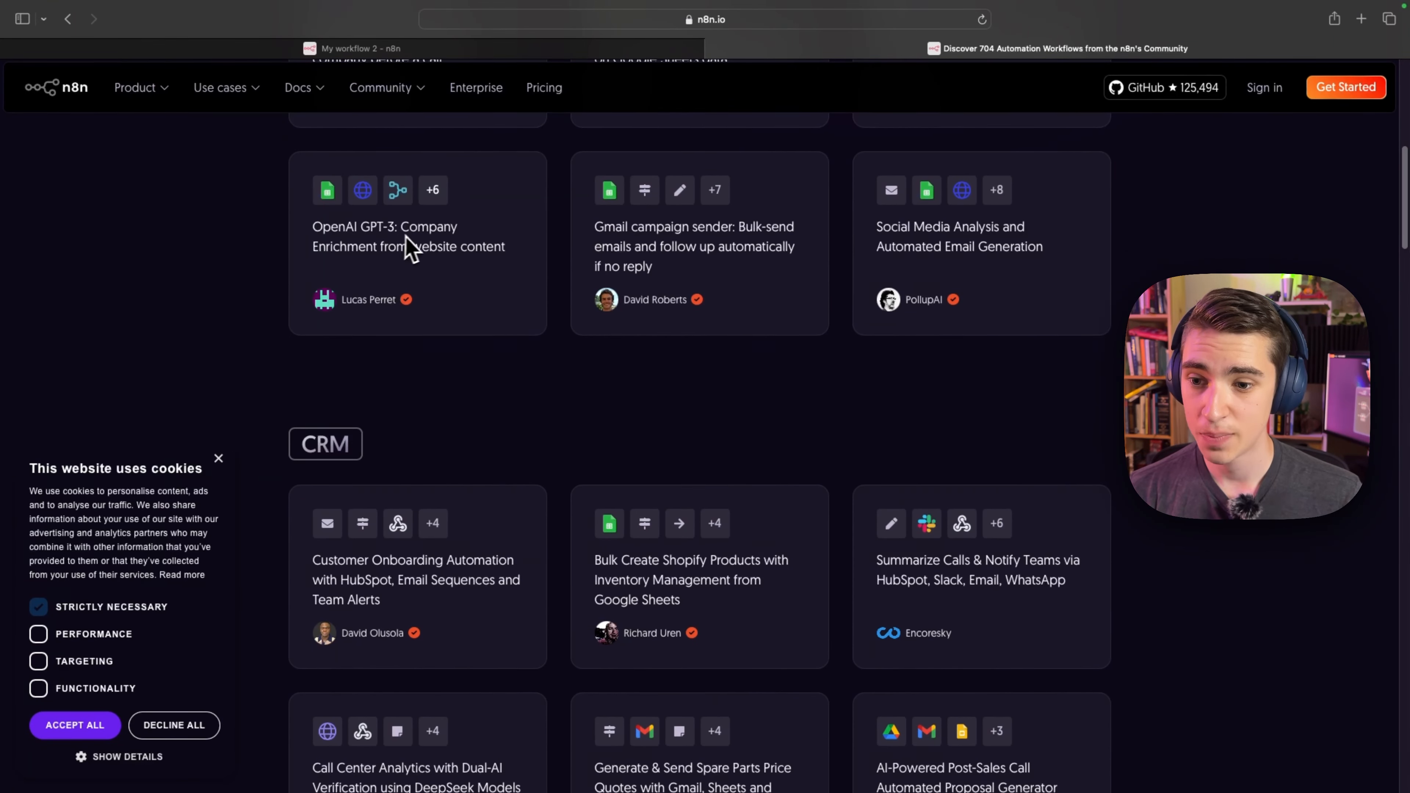
pyautogui.scroll(-10, 570, 372)
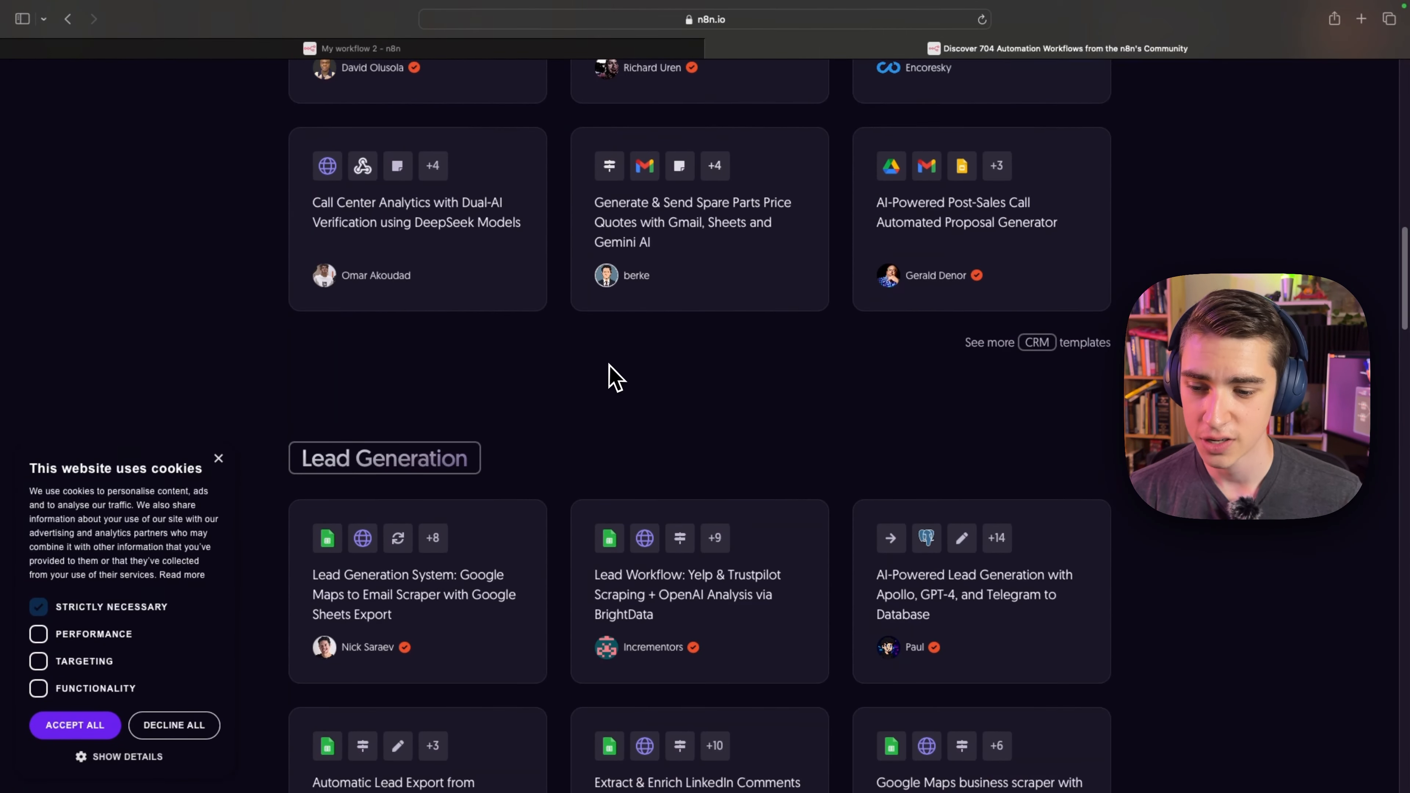
pyautogui.scroll(-5, 614, 378)
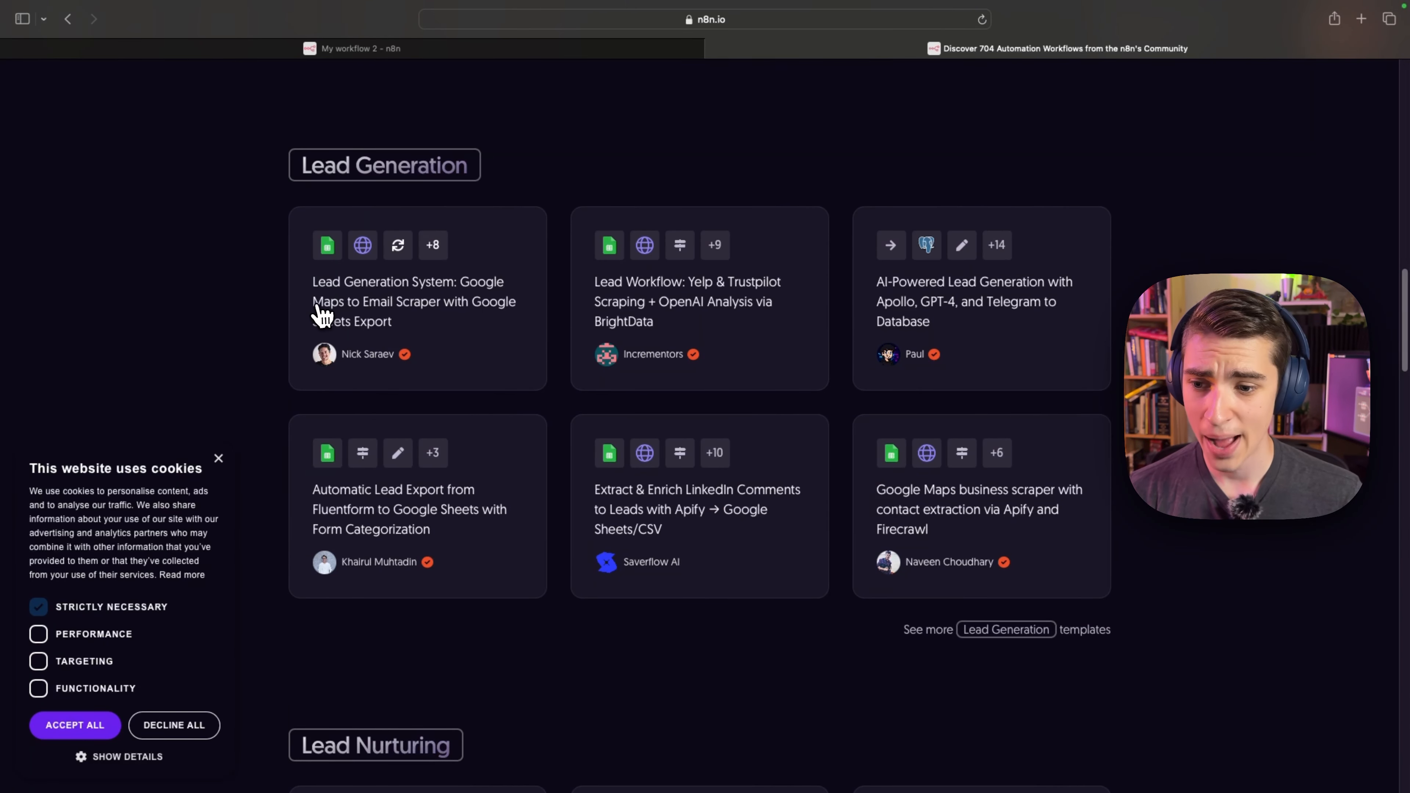
# Open the template "Lead Generation System: Google Maps to Email Scraper with Google Sheets Export" and examine the first nodes in its workflow preview.
pyautogui.click(432, 302)
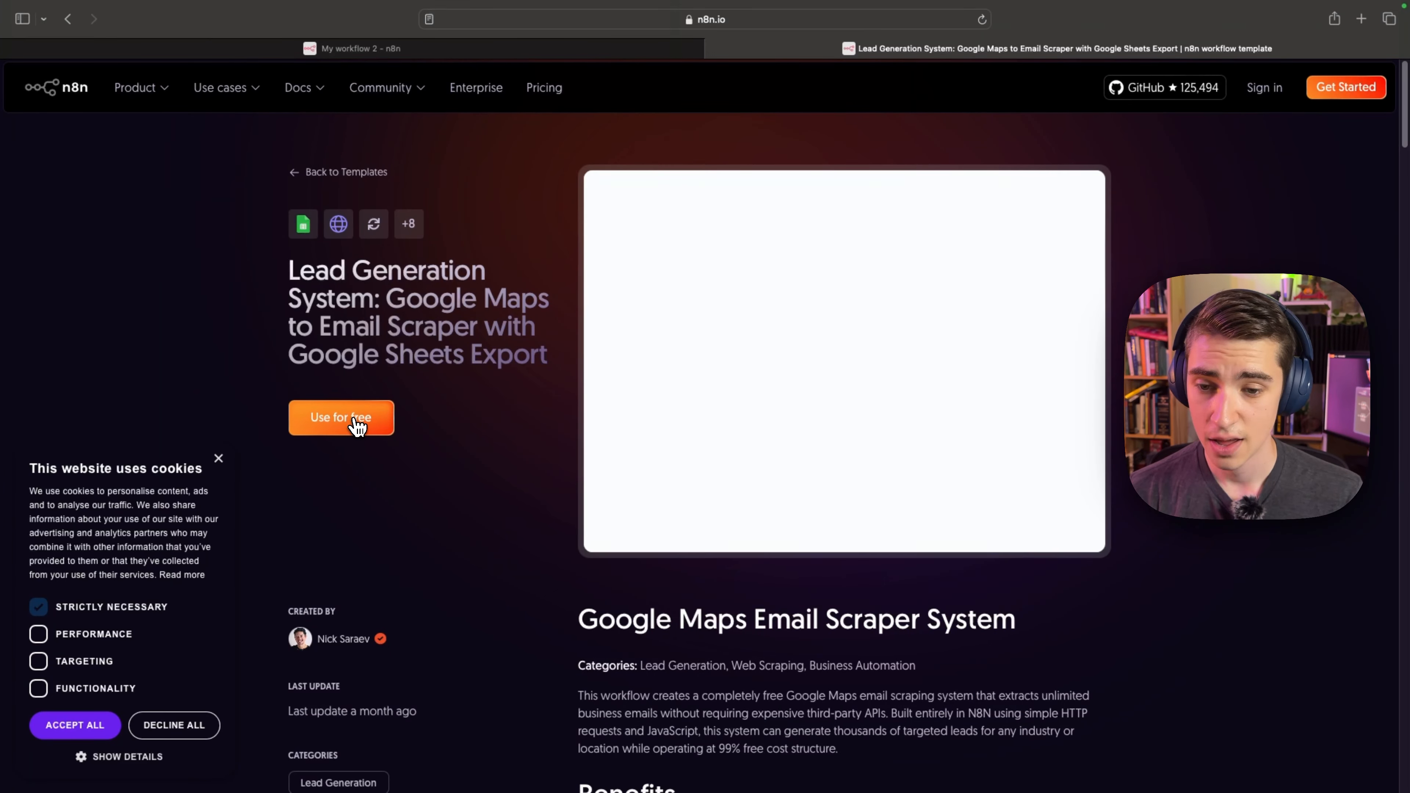
pyautogui.click(842, 366)
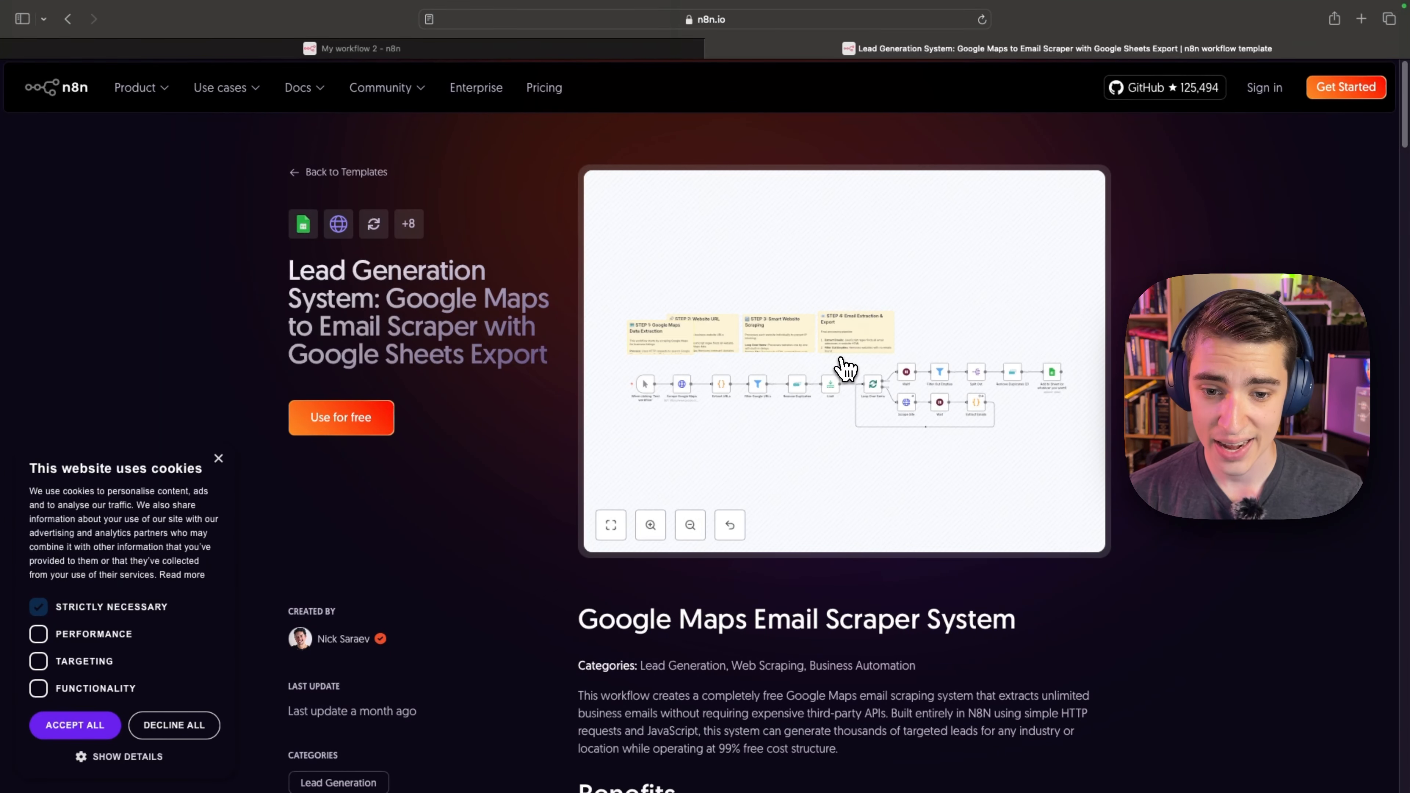
pyautogui.moveTo(744, 298); pyautogui.dragTo(830, 266)
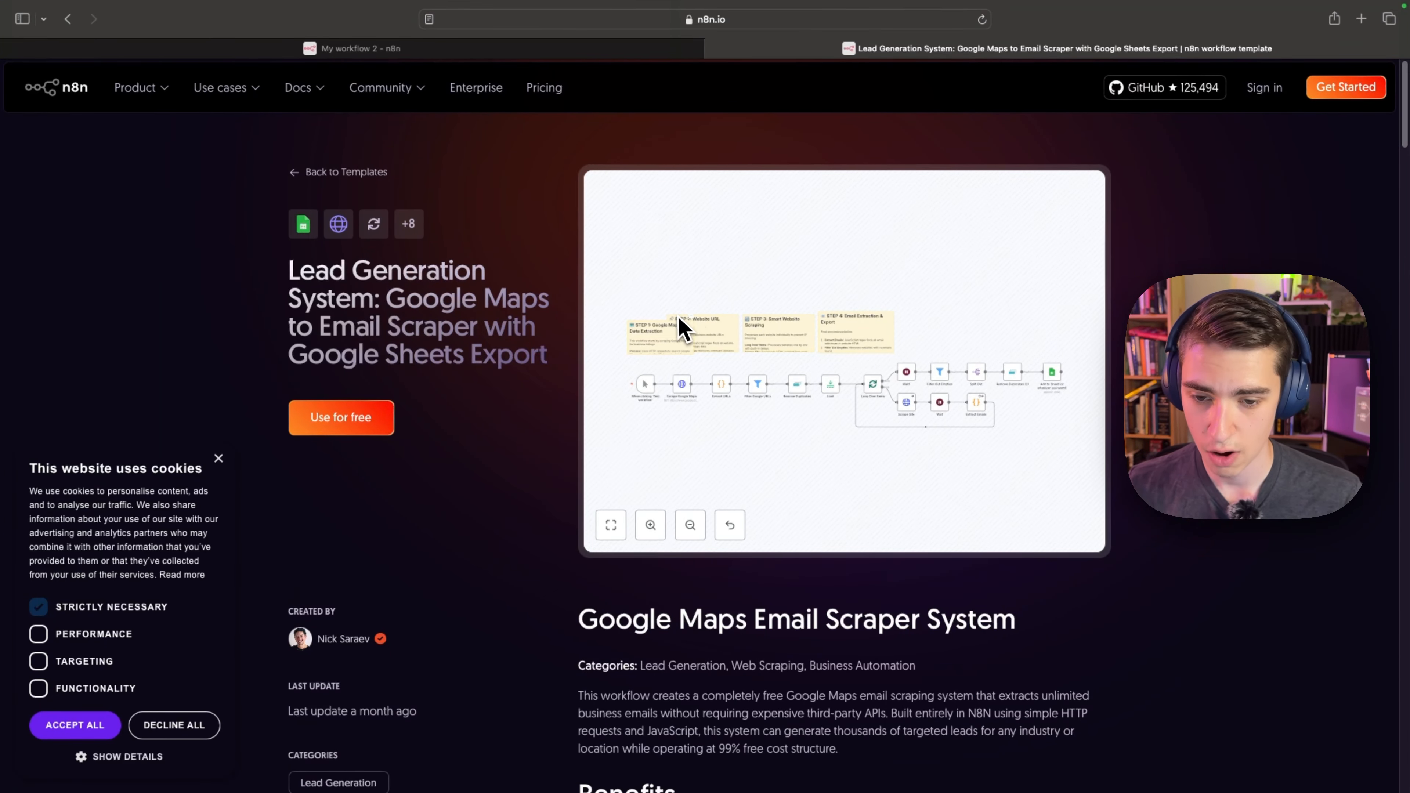
pyautogui.scroll(5, 684, 328)
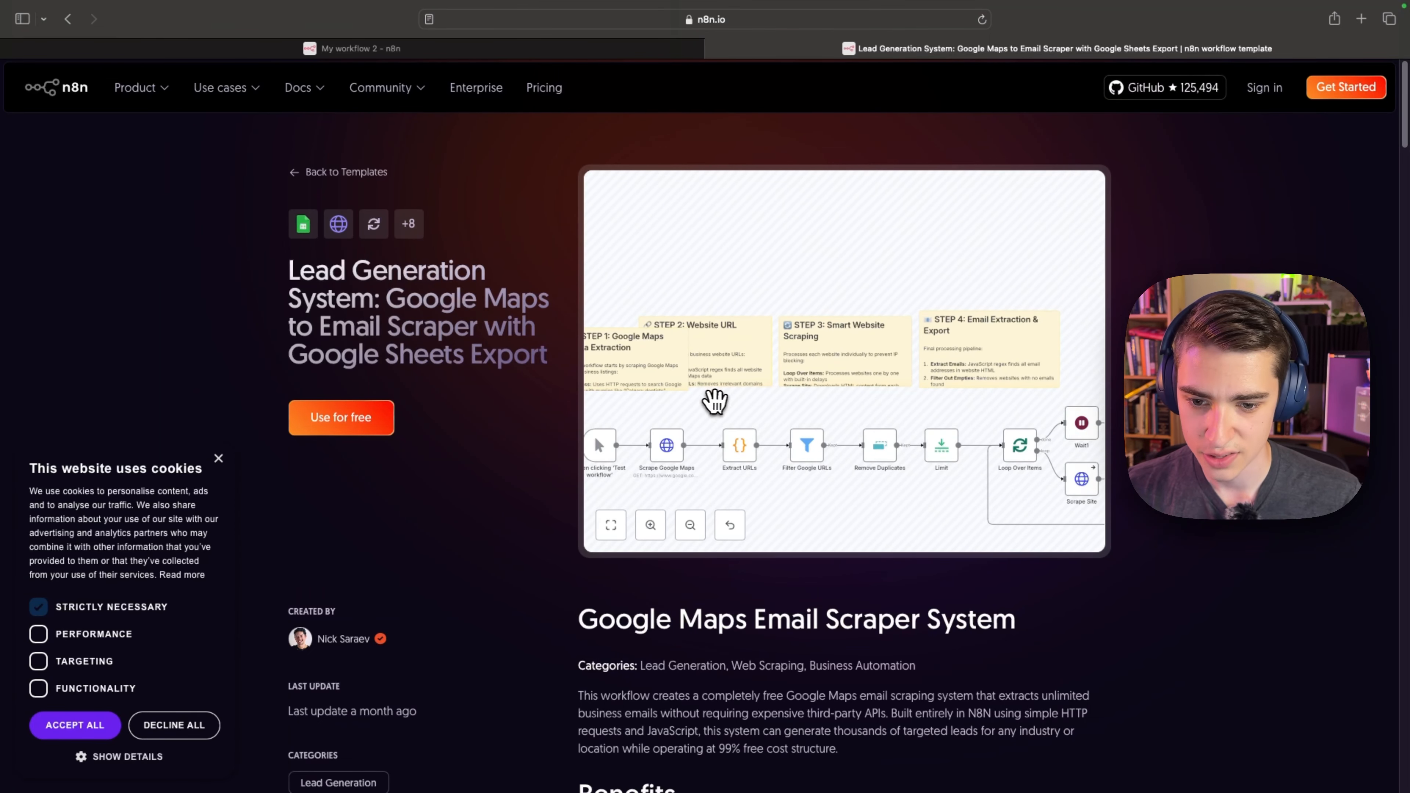
pyautogui.moveTo(717, 401); pyautogui.dragTo(814, 294)
pyautogui.scroll(3, 686, 336)
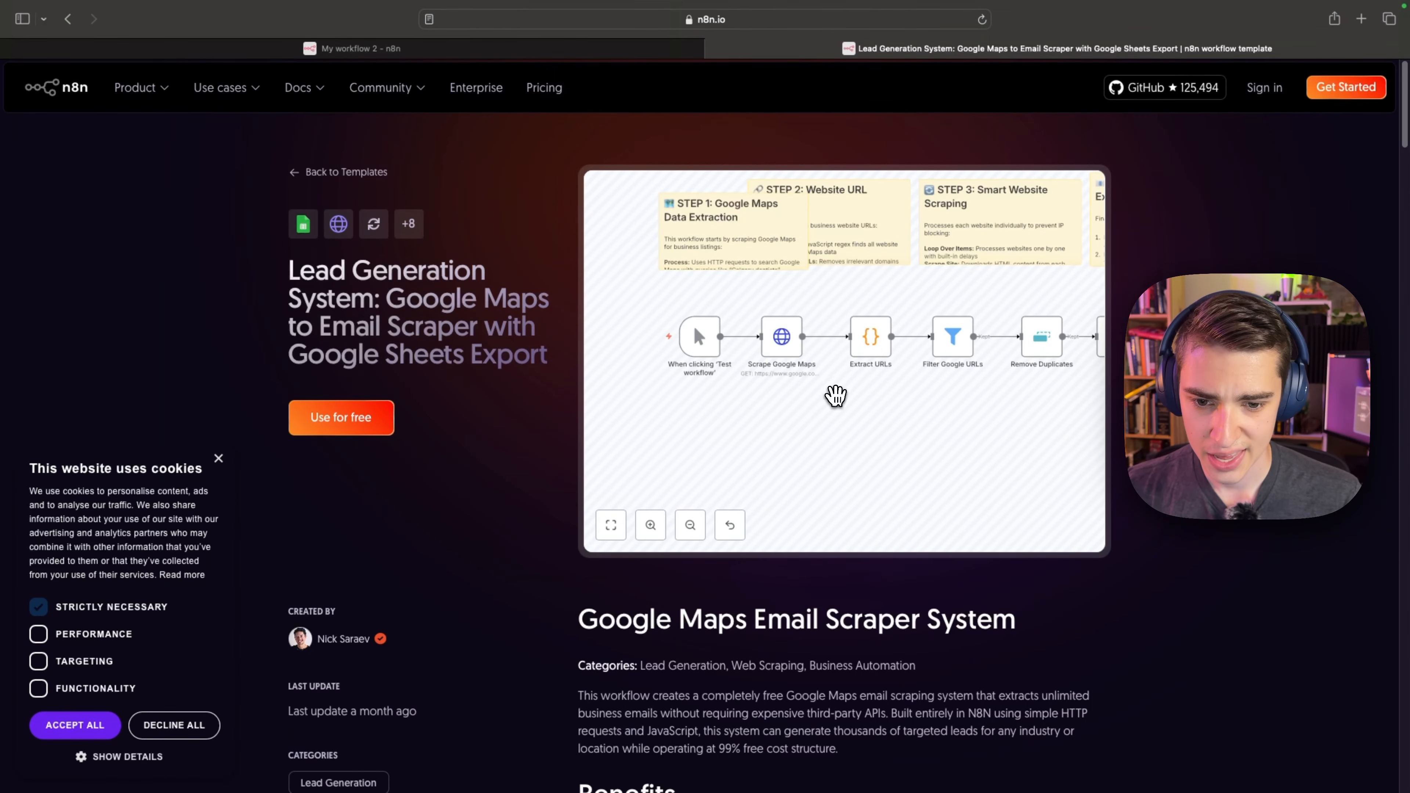
# Examine the rest of the template's workflow preview through to the Add to Sheet node and return to the template library.
pyautogui.hscroll(10, 838, 399)
pyautogui.moveTo(825, 403); pyautogui.dragTo(674, 424)
pyautogui.hscroll(10, 838, 406)
pyautogui.moveTo(990, 400); pyautogui.dragTo(907, 389)
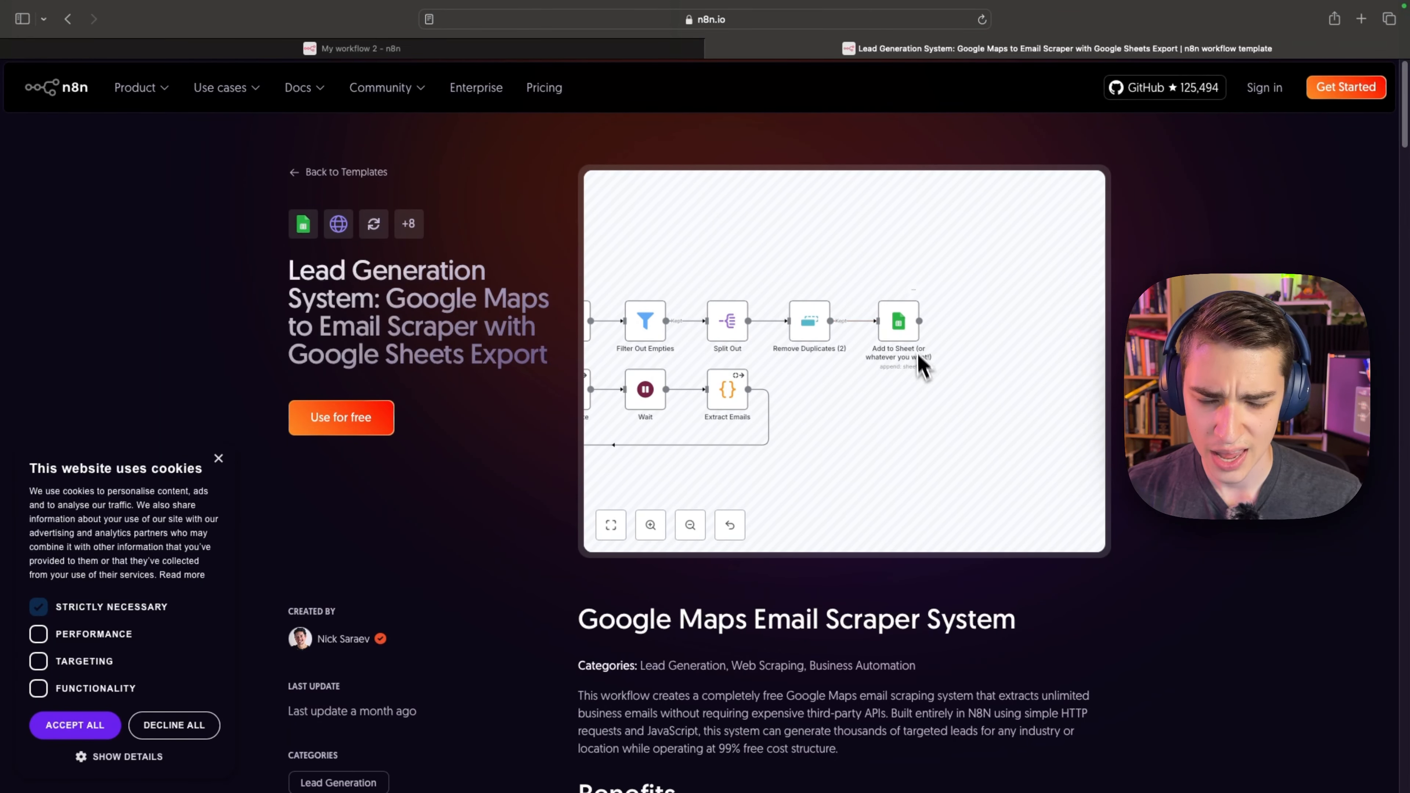
pyautogui.hscroll(-5, 816, 411)
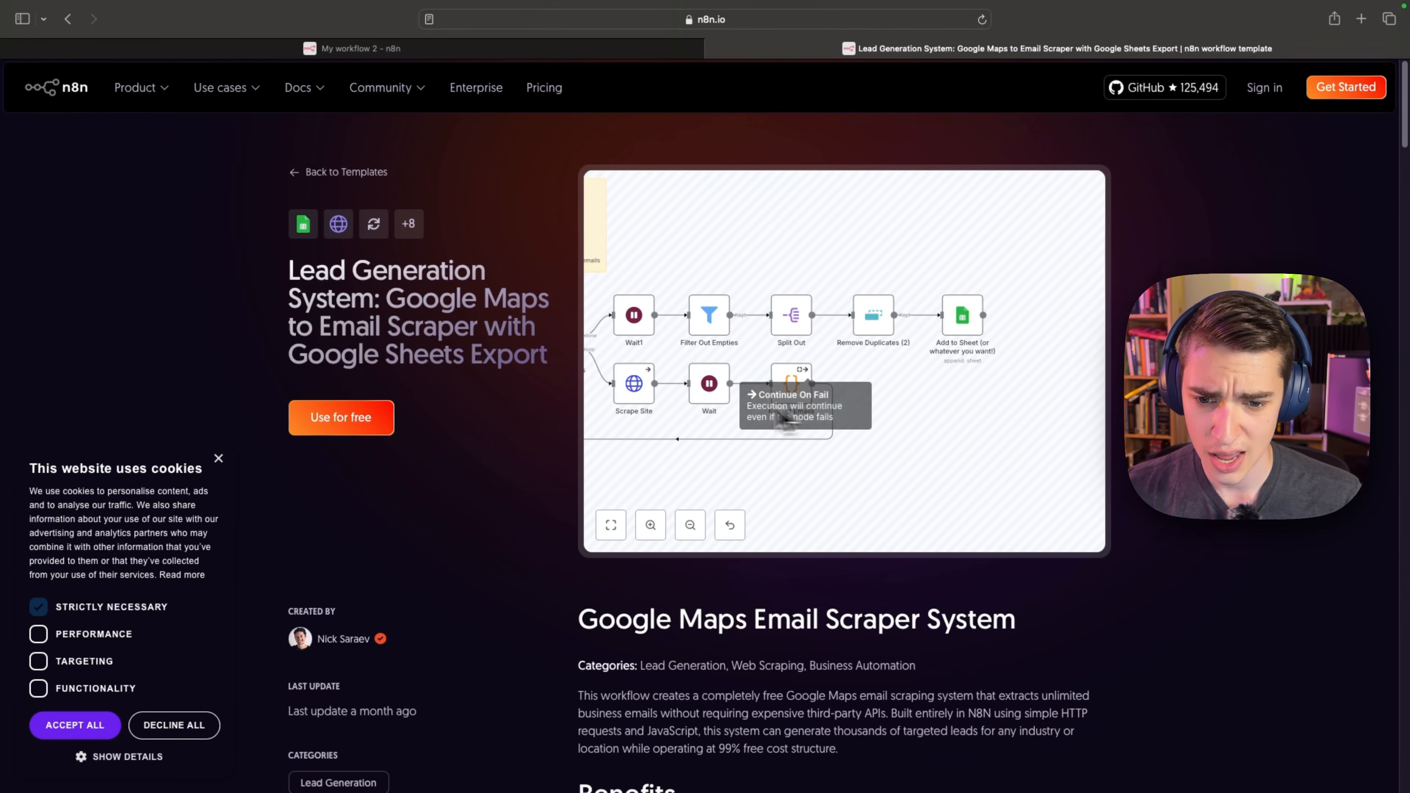
pyautogui.scroll(-5, 962, 411)
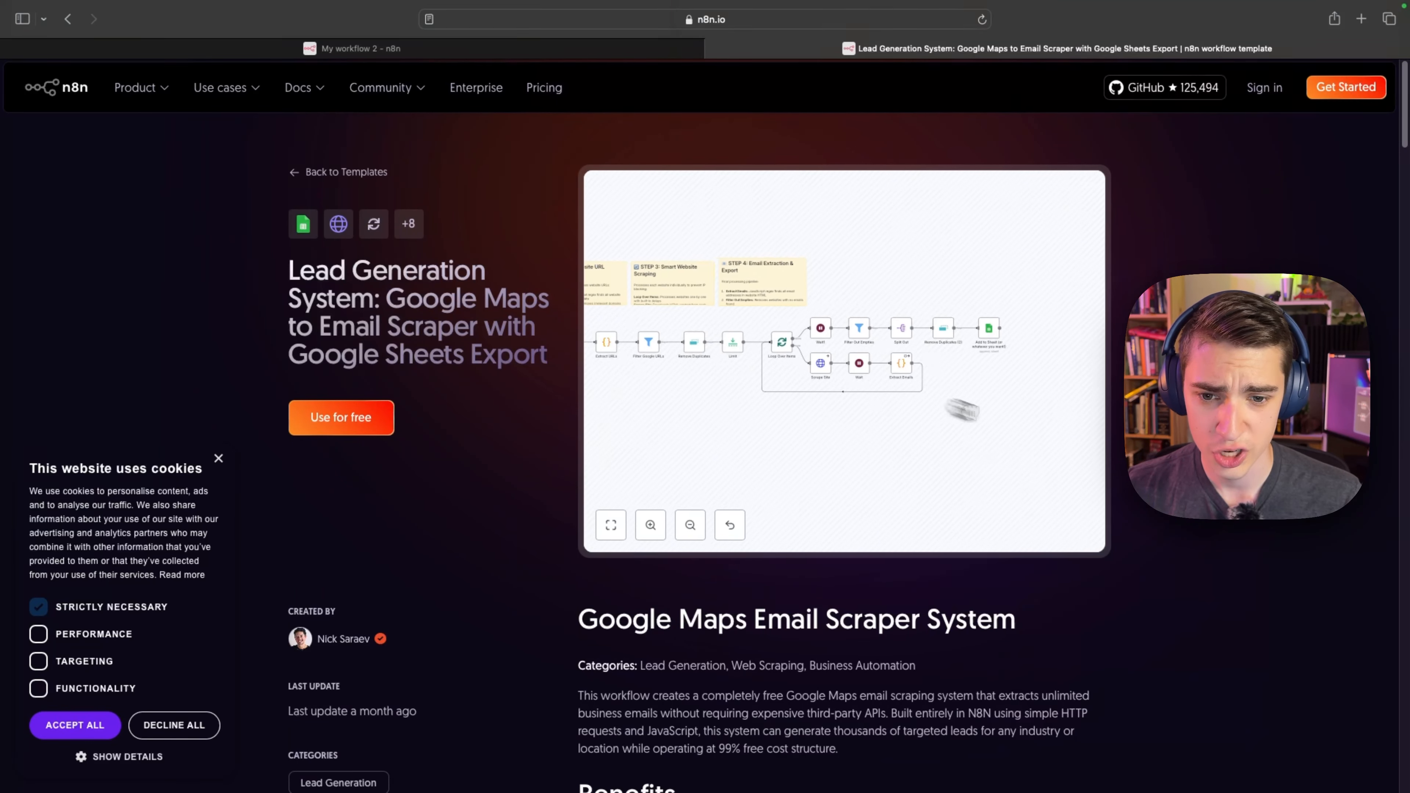
pyautogui.hscroll(-10, 1054, 303)
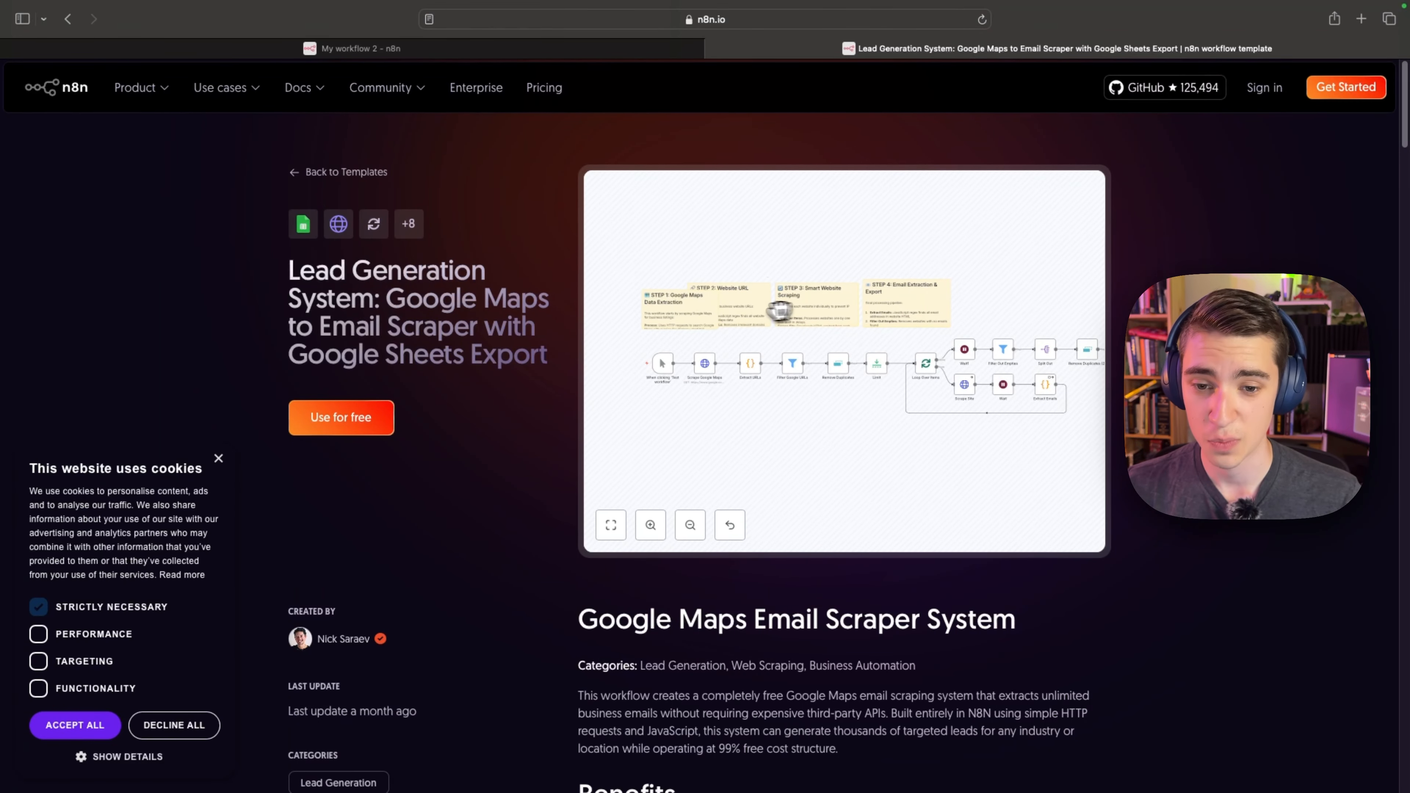
pyautogui.click(299, 172)
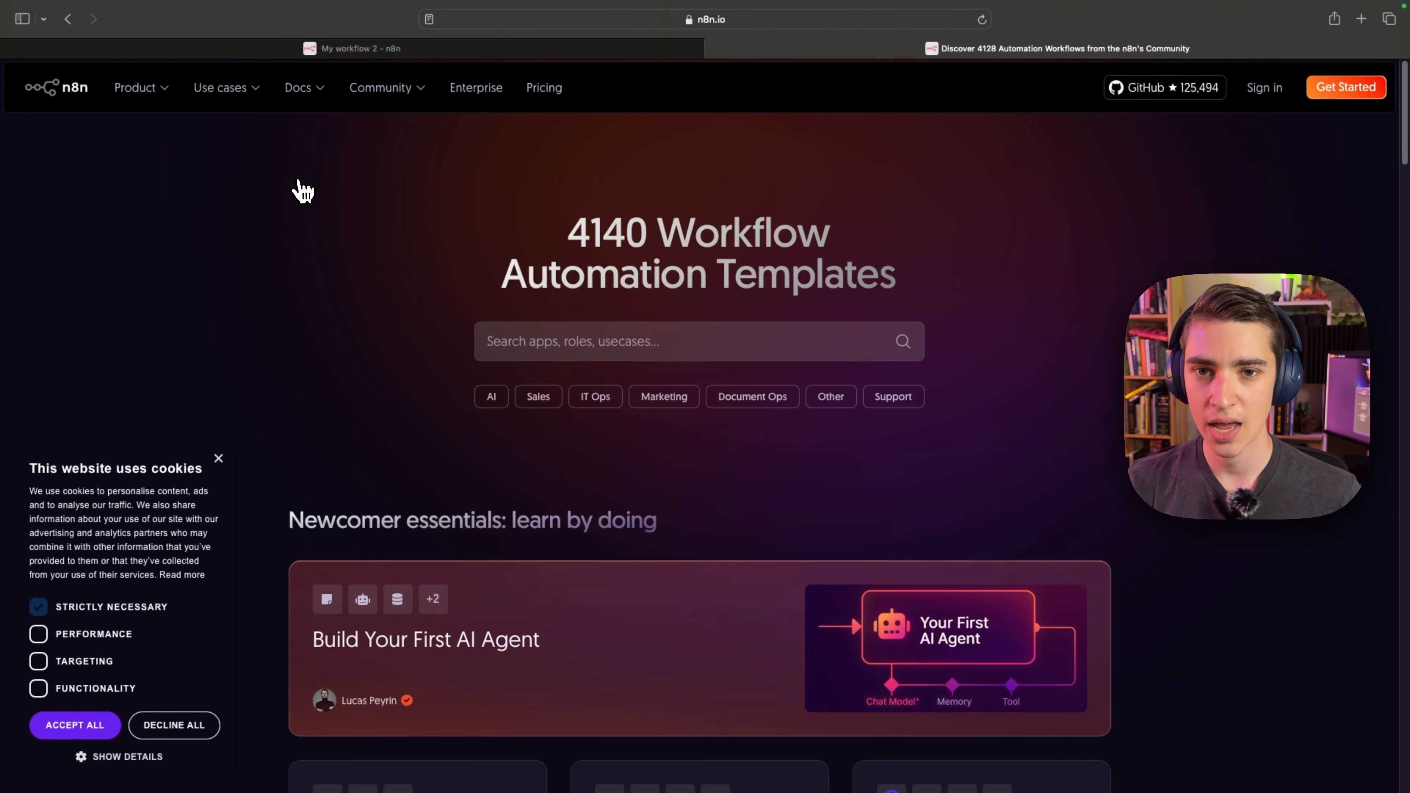